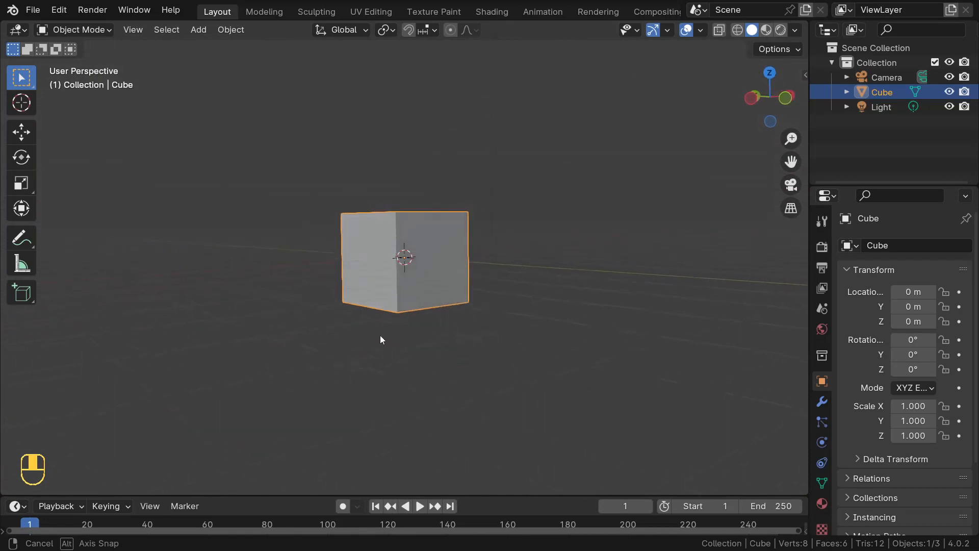
Step: Delete the default light and camera from the scene, leaving only the cube
{"action": "scroll", "coordinate": [368, 335], "scroll_direction": "down", "scroll_amount": 4}
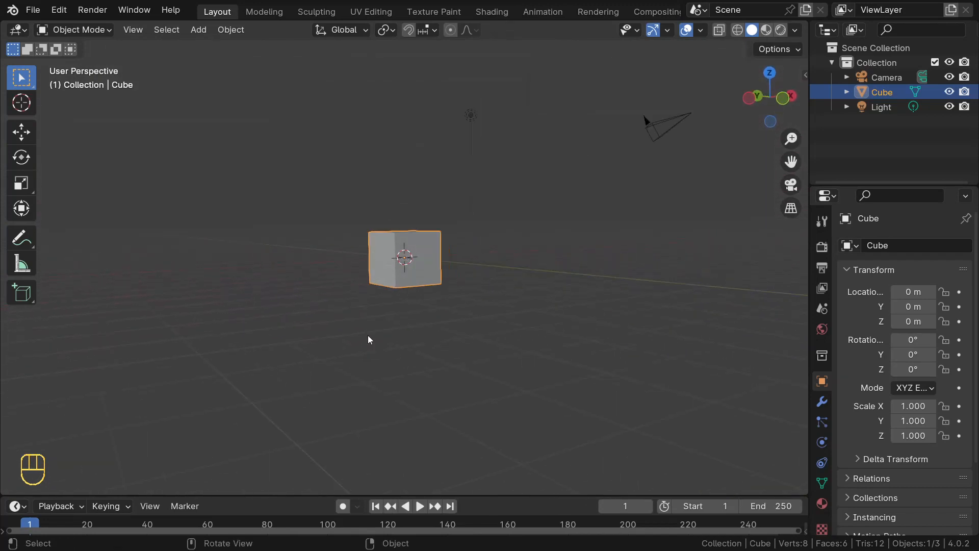
{"action": "left_click", "coordinate": [467, 121]}
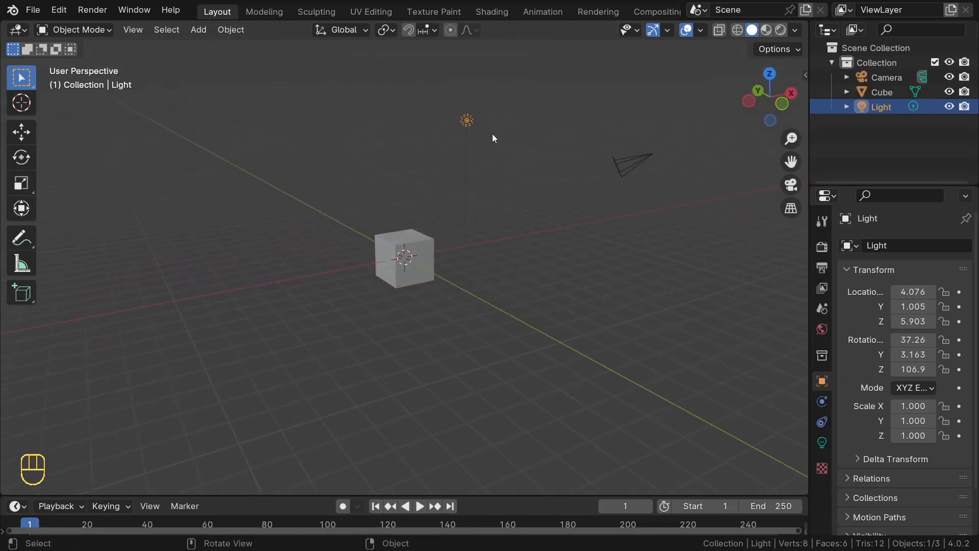
{"action": "left_click", "coordinate": [626, 163], "text": "shift"}
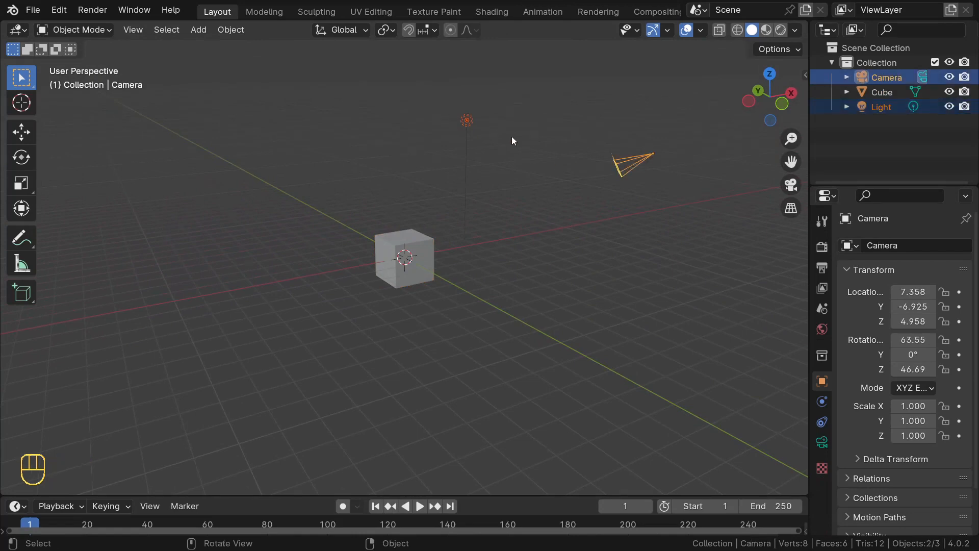
{"action": "key", "text": "Delete"}
{"action": "scroll", "coordinate": [514, 133], "scroll_direction": "up", "scroll_amount": 5}
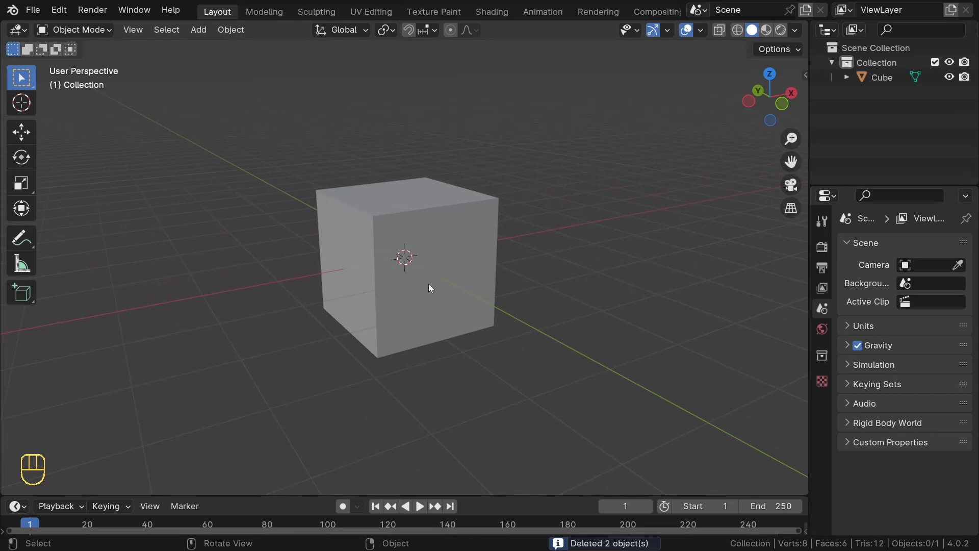
Step: Switch the viewport to Material Preview shading and inspect the cube from another angle
{"action": "left_click", "coordinate": [765, 30]}
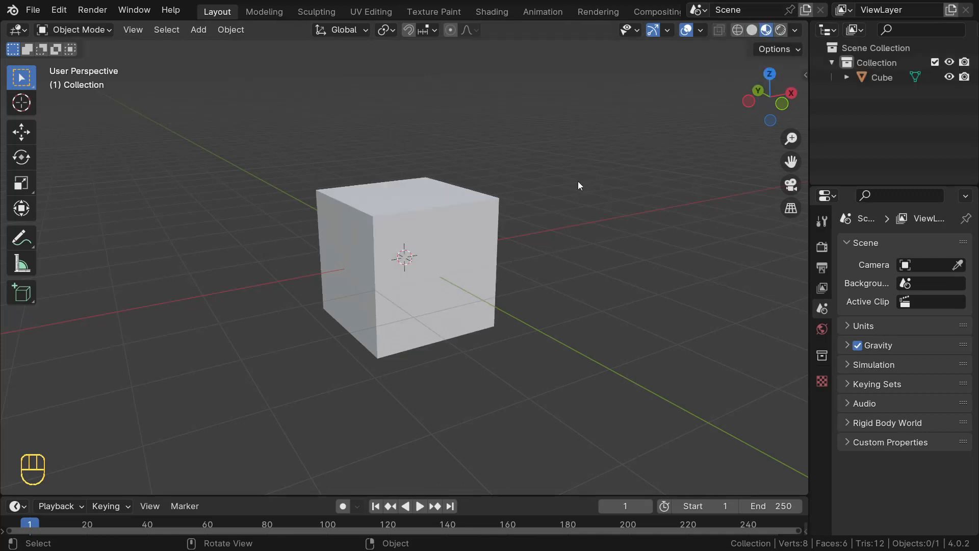
{"action": "middle_click_drag", "start_coordinate": [578, 185], "coordinate": [459, 184]}
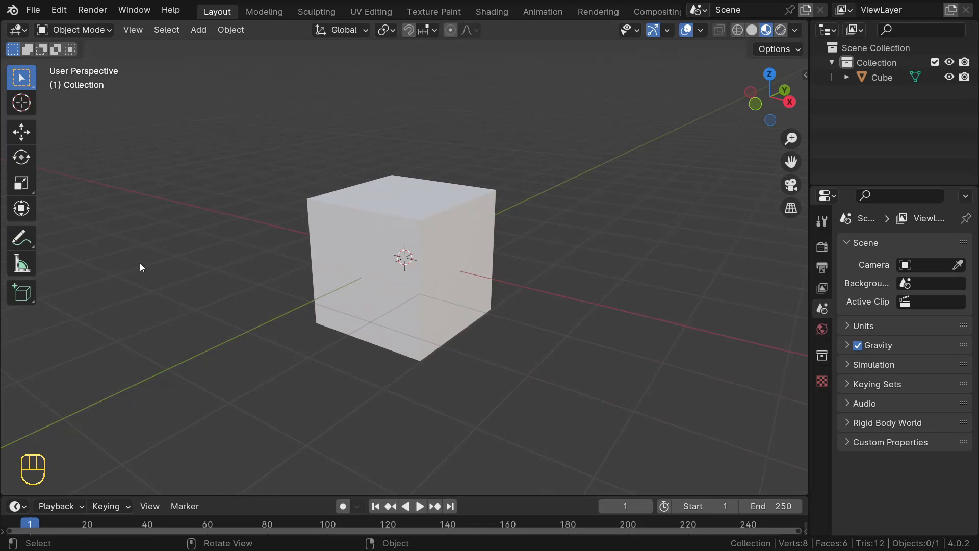
{"action": "middle_click_drag", "start_coordinate": [514, 339], "coordinate": [477, 327]}
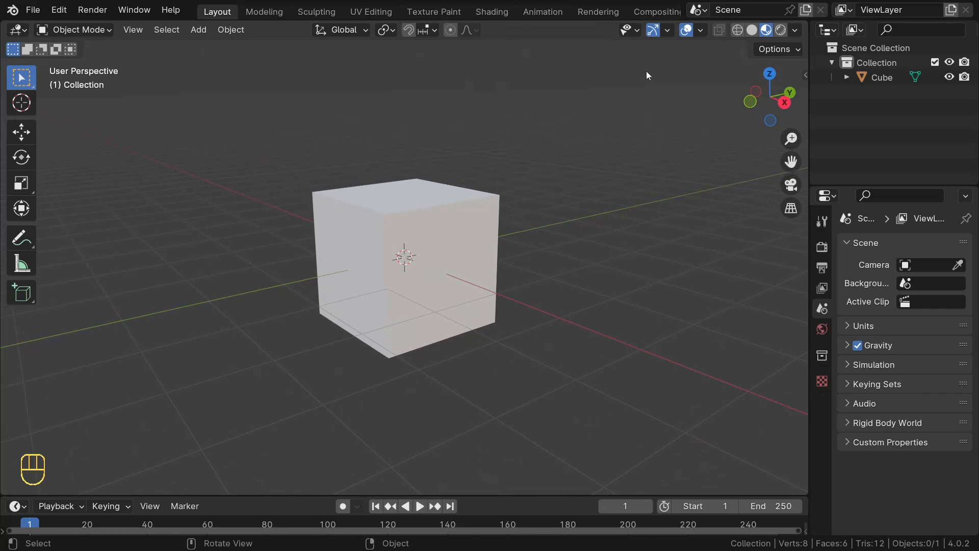
Step: Try Rendered viewport shading on the cube and look at it from a slightly different angle
{"action": "left_click", "coordinate": [780, 30]}
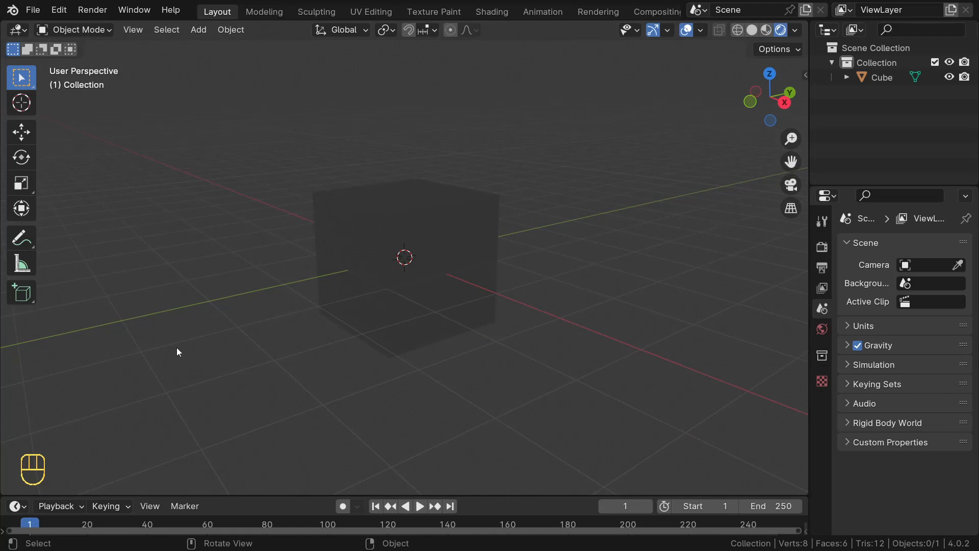
{"action": "middle_click_drag", "start_coordinate": [507, 445], "coordinate": [544, 460]}
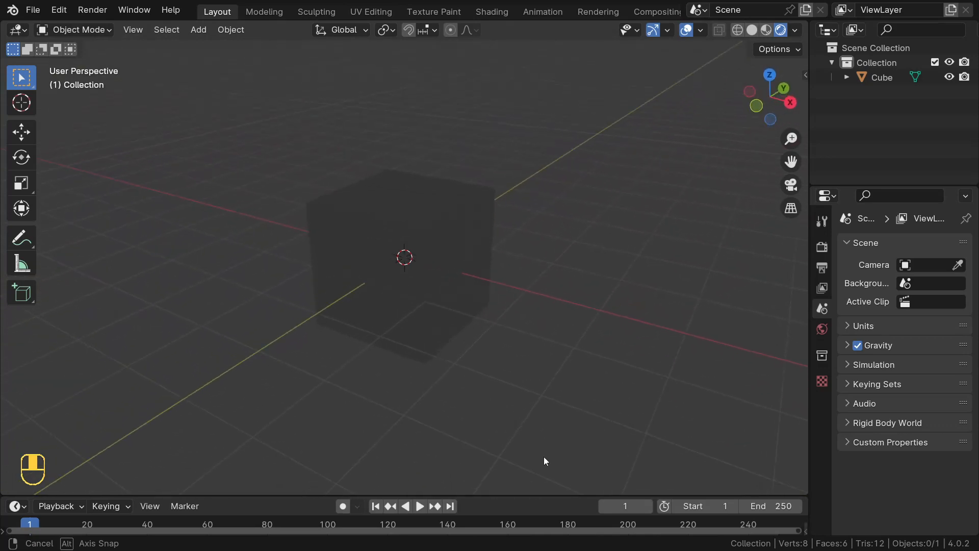
{"action": "middle_click_drag", "start_coordinate": [545, 460], "coordinate": [556, 449]}
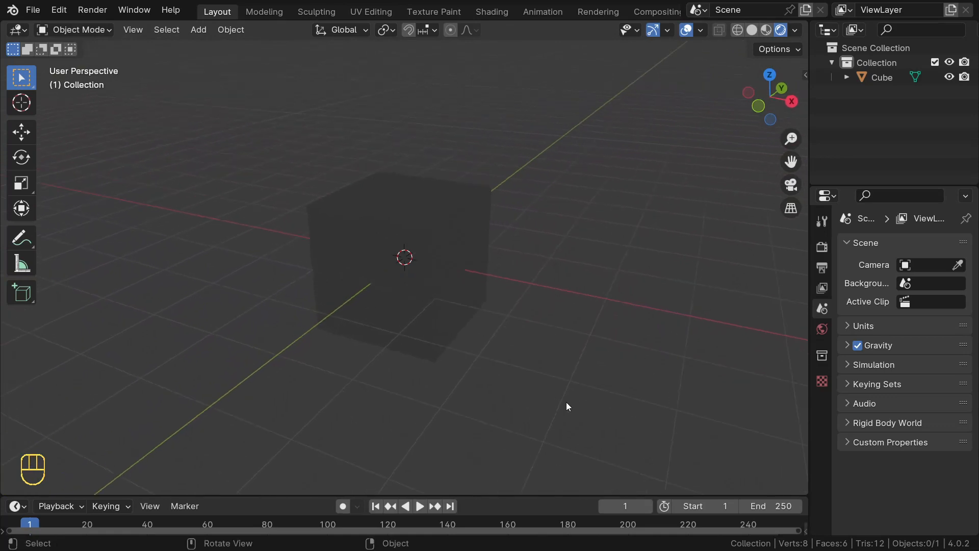
Step: Return the viewport to Material Preview shading and examine how light falls on the cube's sides
{"action": "left_click", "coordinate": [766, 30]}
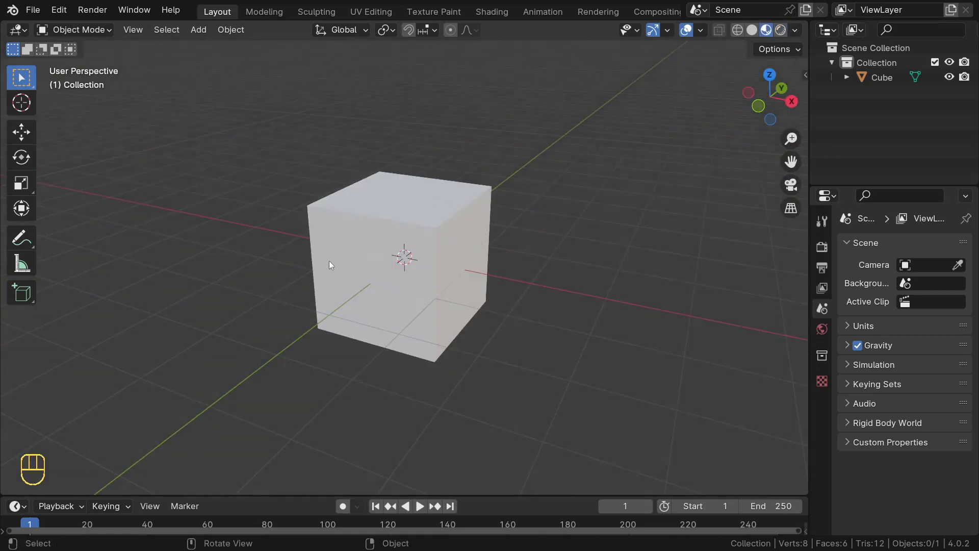
{"action": "middle_click_drag", "start_coordinate": [435, 293], "coordinate": [576, 276]}
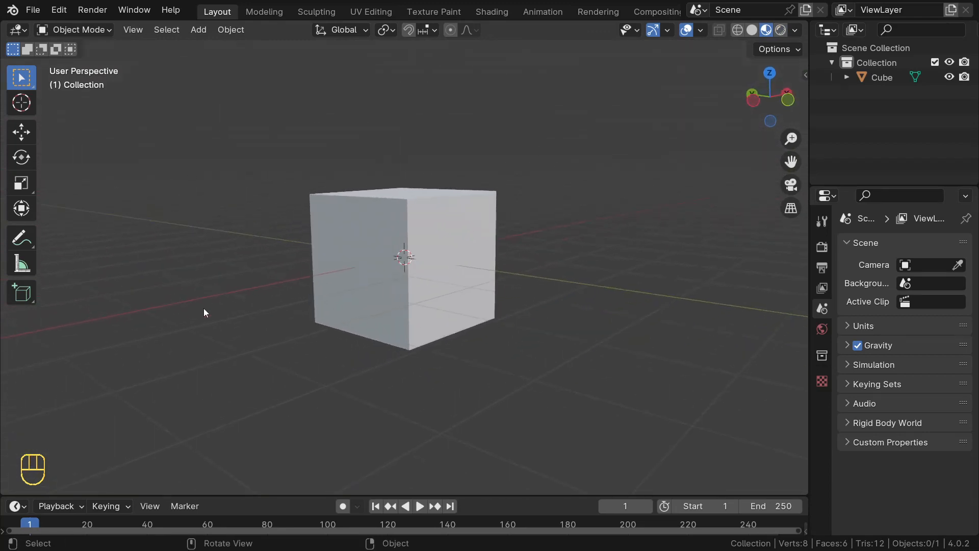
{"action": "middle_click_drag", "start_coordinate": [204, 309], "coordinate": [373, 335]}
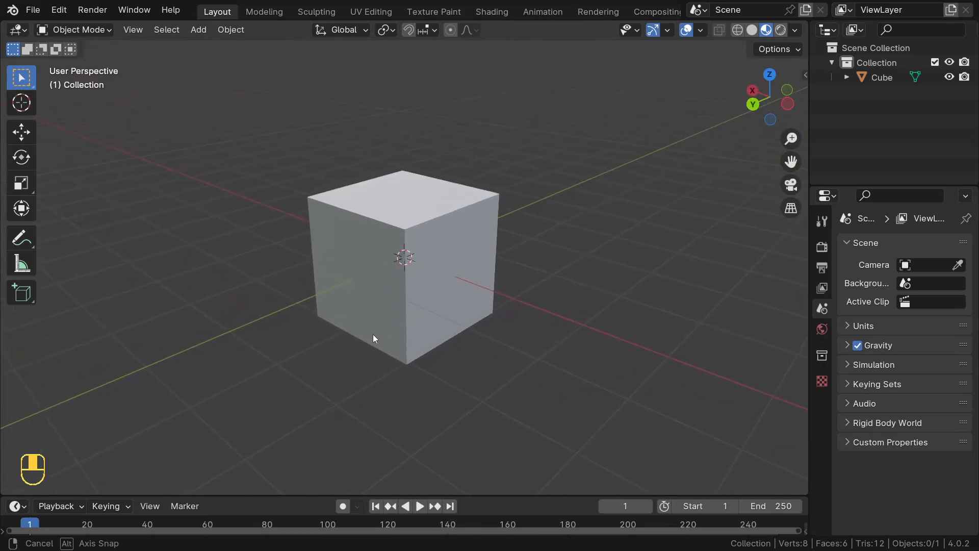
Step: Set the World Opacity of the viewport's preview environment to 1.000 and look around the background
{"action": "left_click", "coordinate": [794, 32]}
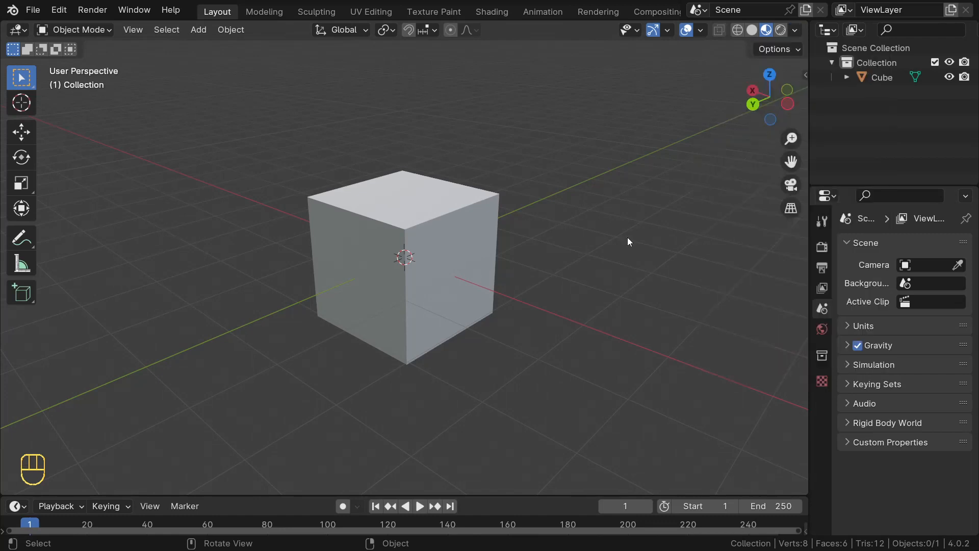
{"action": "middle_click_drag", "start_coordinate": [298, 119], "coordinate": [336, 116]}
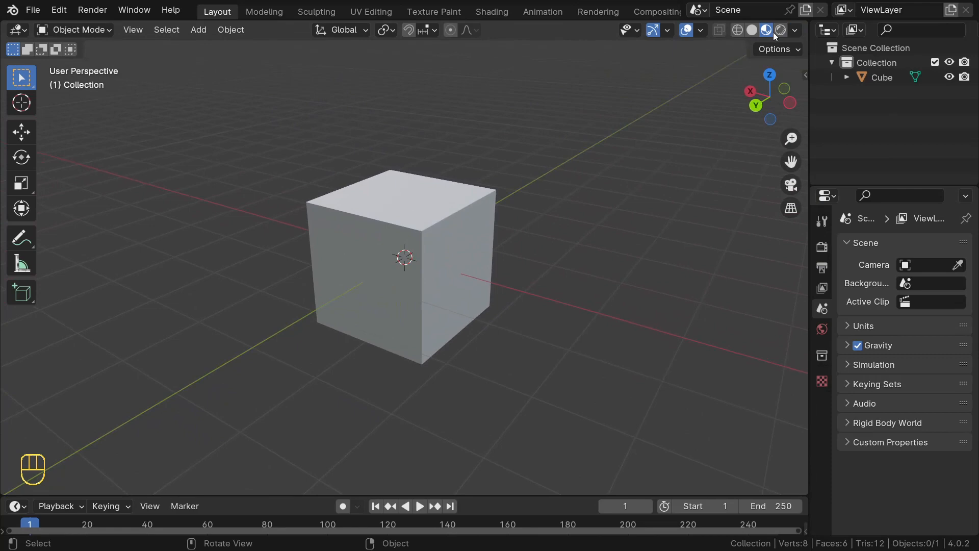
{"action": "left_click", "coordinate": [795, 31]}
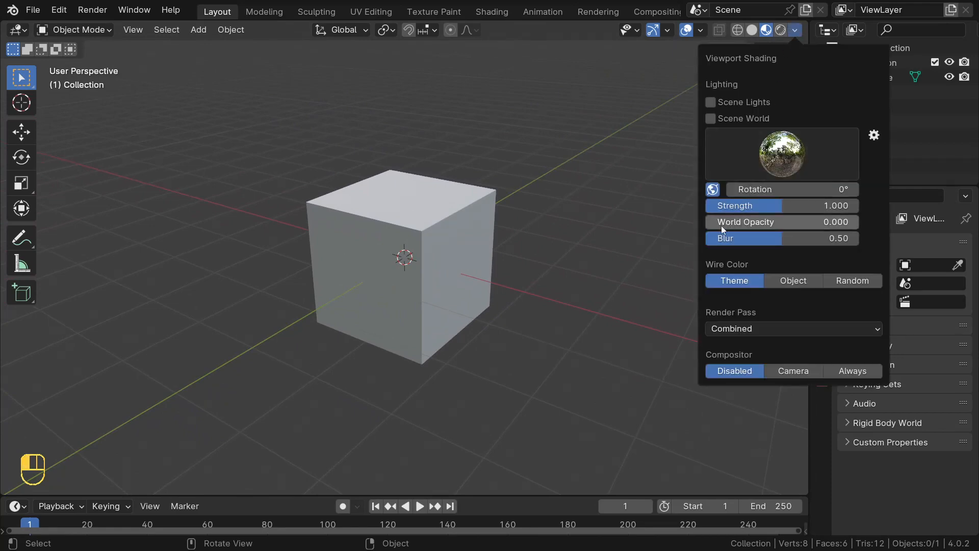
{"action": "left_click_drag", "start_coordinate": [721, 224], "coordinate": [875, 224]}
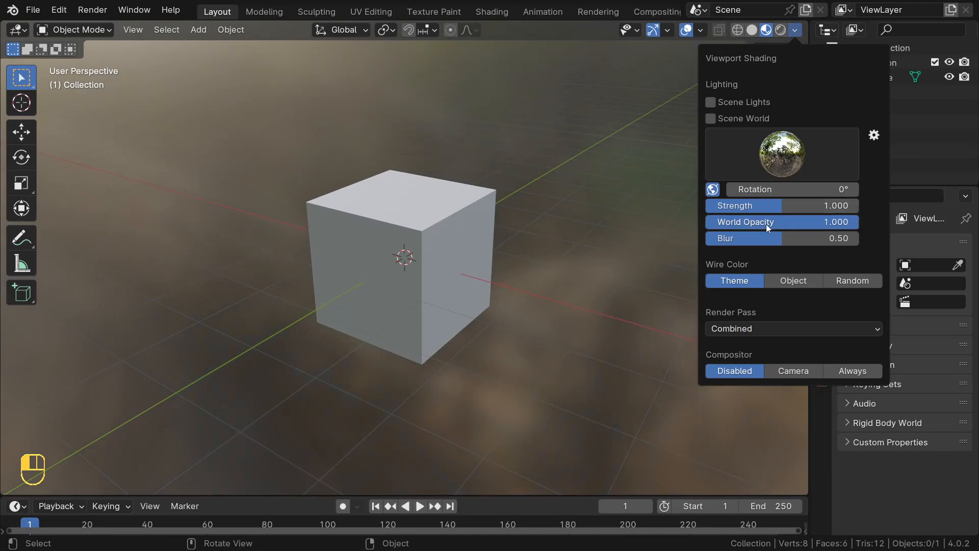
{"action": "scroll", "coordinate": [484, 148], "scroll_direction": "down", "scroll_amount": 2}
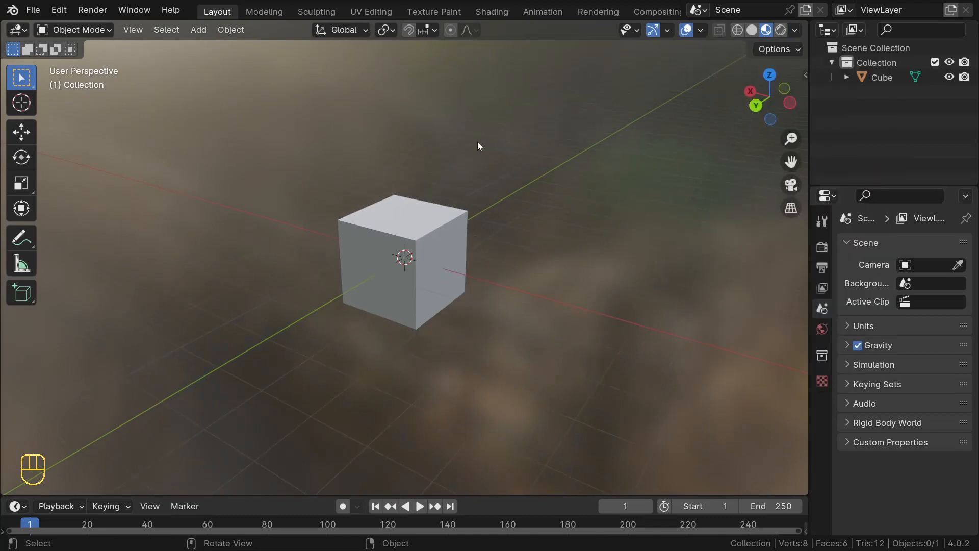
{"action": "mouse_move", "coordinate": [477, 142]}
{"action": "middle_mouse_down"}
{"action": "mouse_move", "coordinate": [372, 103]}
{"action": "mouse_move", "coordinate": [271, 104]}
{"action": "mouse_move", "coordinate": [175, 135]}
{"action": "mouse_move", "coordinate": [19, 123]}
{"action": "mouse_move", "coordinate": [791, 111]}
{"action": "mouse_move", "coordinate": [711, 106]}
{"action": "mouse_move", "coordinate": [590, 130]}
{"action": "middle_mouse_up"}
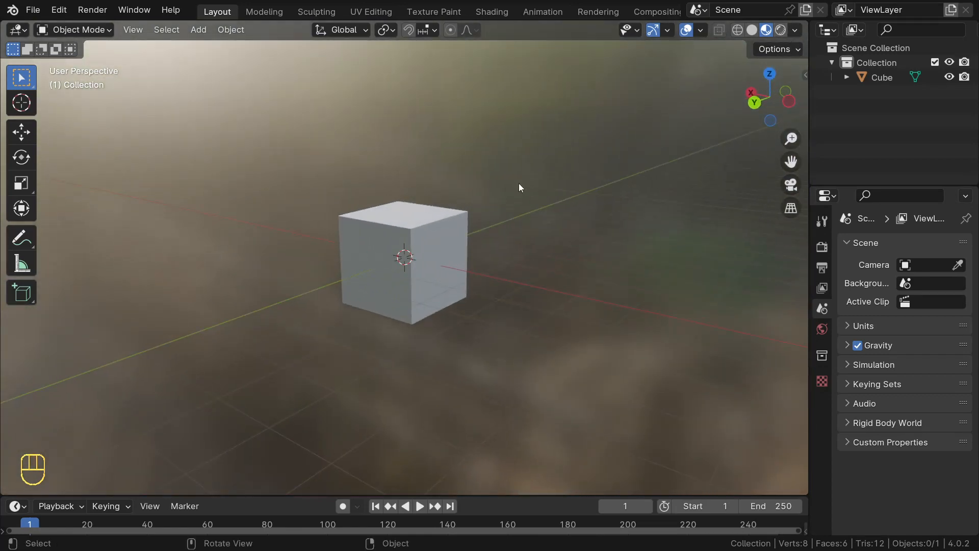
{"action": "middle_click_drag", "start_coordinate": [519, 185], "coordinate": [775, 103]}
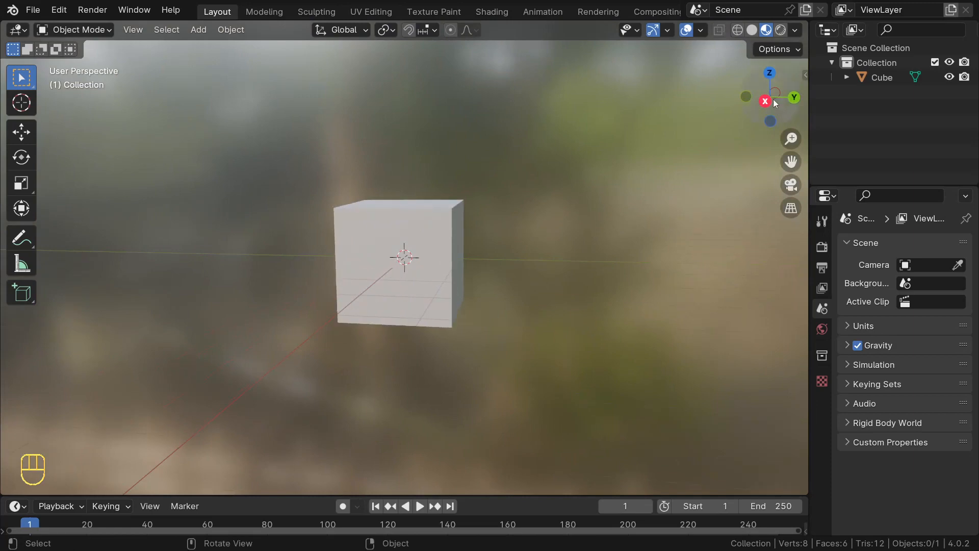
Step: Set the preview environment's Blur to 0.00 and look around the cube against the sharp background
{"action": "left_click", "coordinate": [797, 30]}
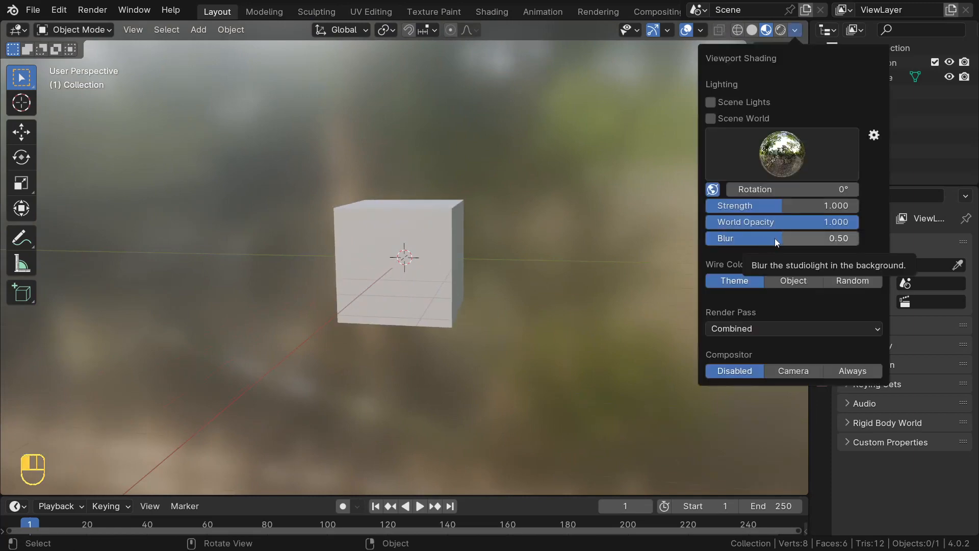
{"action": "left_click_drag", "start_coordinate": [775, 238], "coordinate": [707, 237]}
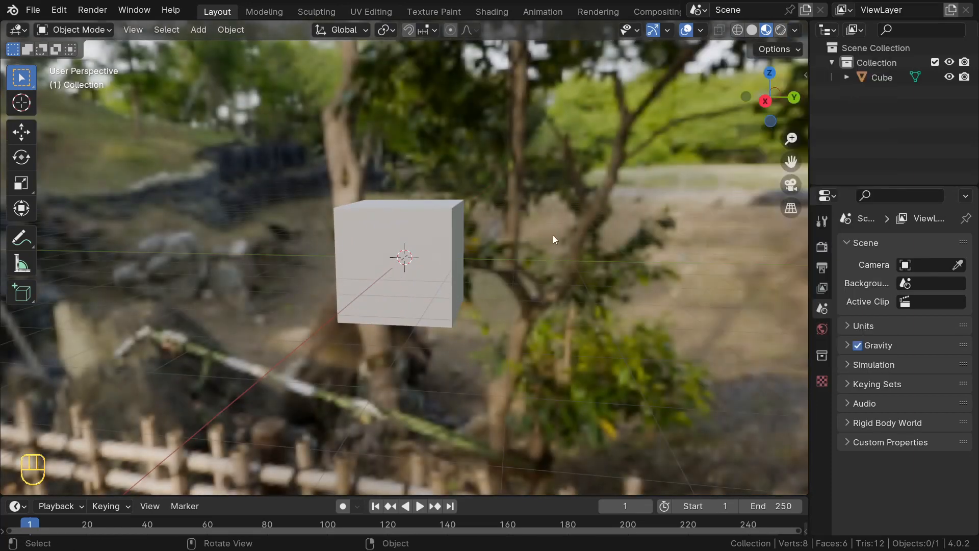
{"action": "middle_click_drag", "start_coordinate": [552, 235], "coordinate": [758, 233]}
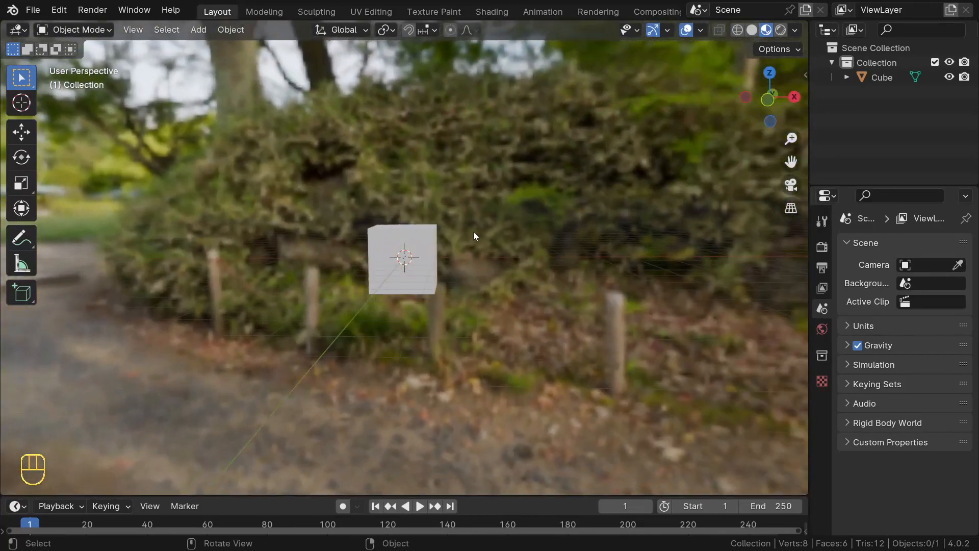
{"action": "mouse_move", "coordinate": [473, 232]}
{"action": "middle_mouse_down"}
{"action": "mouse_move", "coordinate": [797, 234]}
{"action": "mouse_move", "coordinate": [21, 240]}
{"action": "mouse_move", "coordinate": [188, 265]}
{"action": "mouse_move", "coordinate": [298, 241]}
{"action": "mouse_move", "coordinate": [480, 247]}
{"action": "middle_mouse_up"}
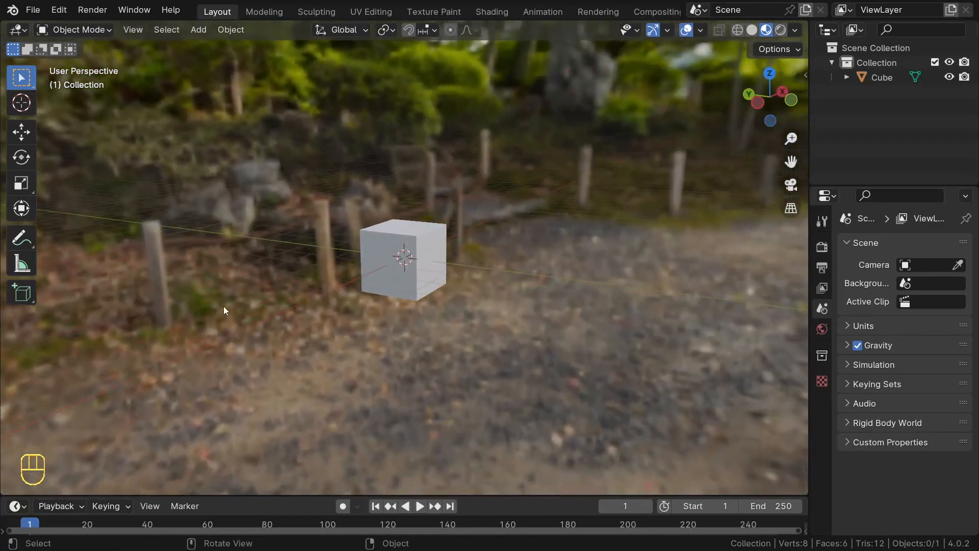
{"action": "scroll", "coordinate": [494, 176], "scroll_direction": "up", "scroll_amount": 5}
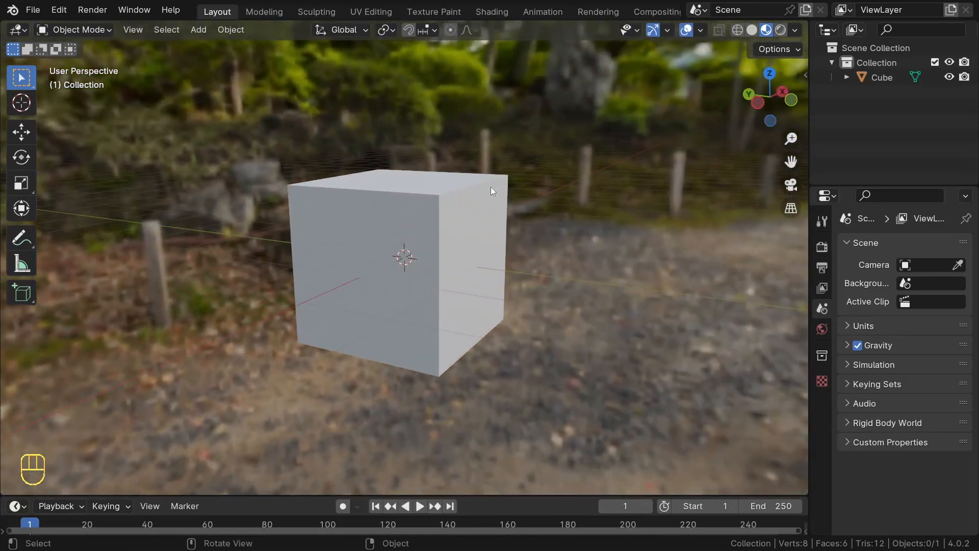
{"action": "middle_click_drag", "start_coordinate": [492, 188], "coordinate": [471, 146]}
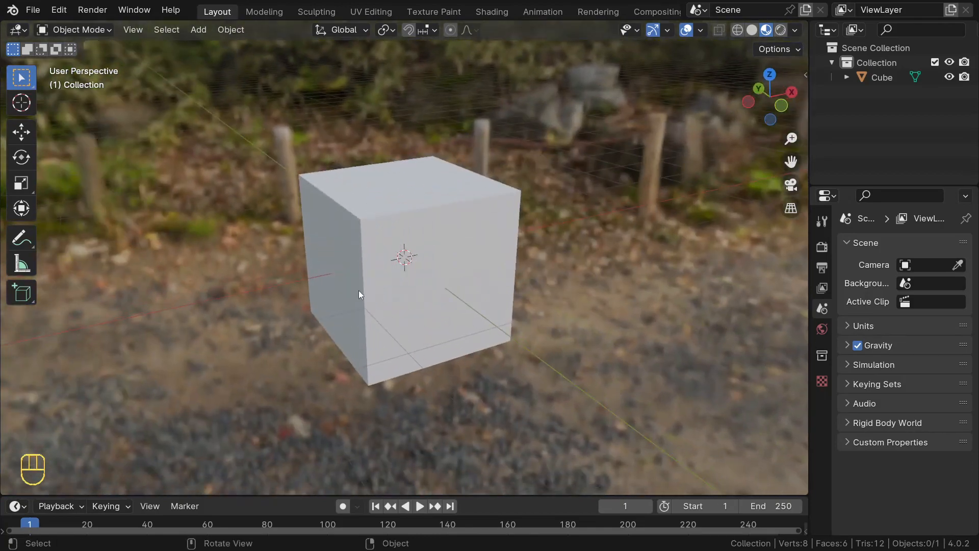
{"action": "middle_click_drag", "start_coordinate": [501, 319], "coordinate": [393, 320]}
Step: Try the city parking-lot HDRI as the preview's studio lighting and inspect the cube's shading
{"action": "left_click", "coordinate": [793, 32]}
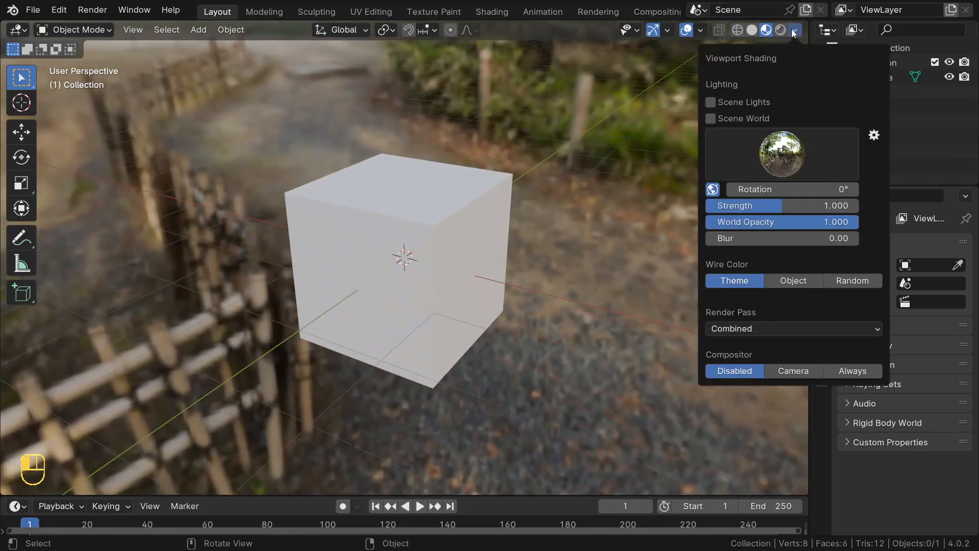
{"action": "left_click", "coordinate": [779, 158]}
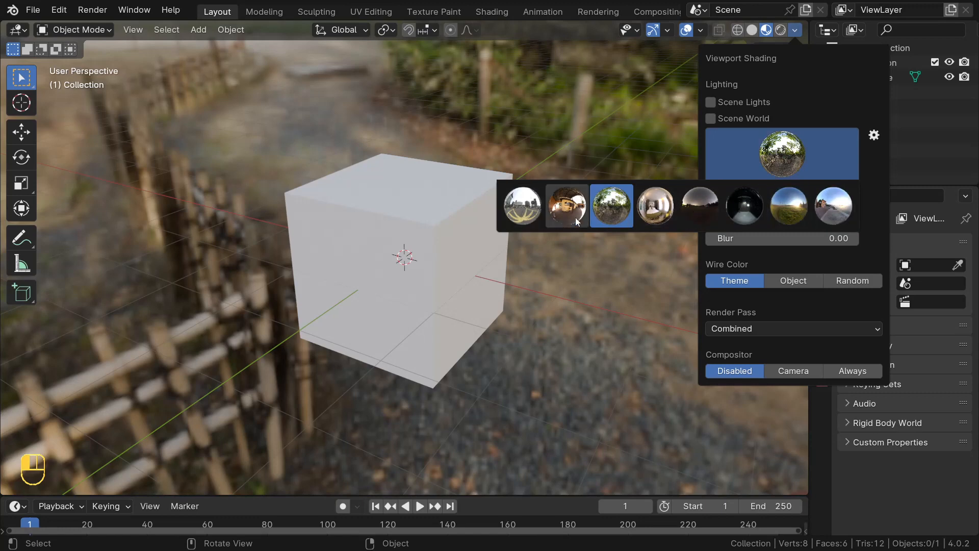
{"action": "left_click", "coordinate": [533, 206]}
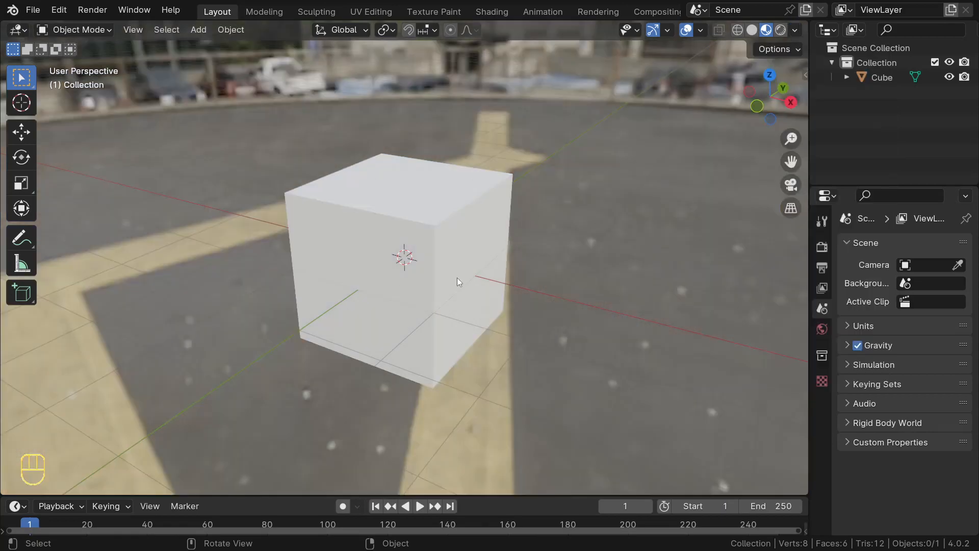
{"action": "middle_click_drag", "start_coordinate": [456, 278], "coordinate": [270, 264]}
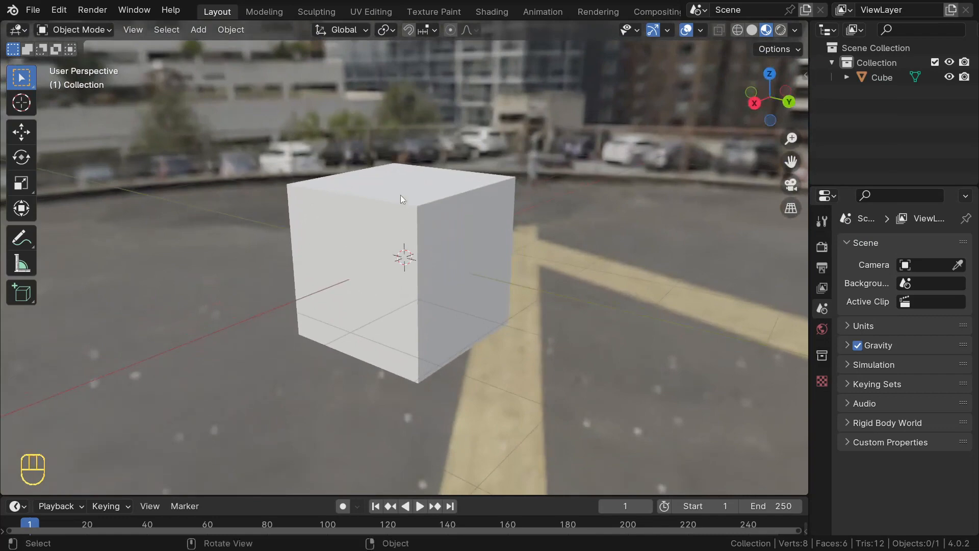
{"action": "mouse_move", "coordinate": [444, 272]}
{"action": "middle_mouse_down"}
{"action": "mouse_move", "coordinate": [423, 287]}
{"action": "mouse_move", "coordinate": [435, 279]}
{"action": "middle_mouse_up"}
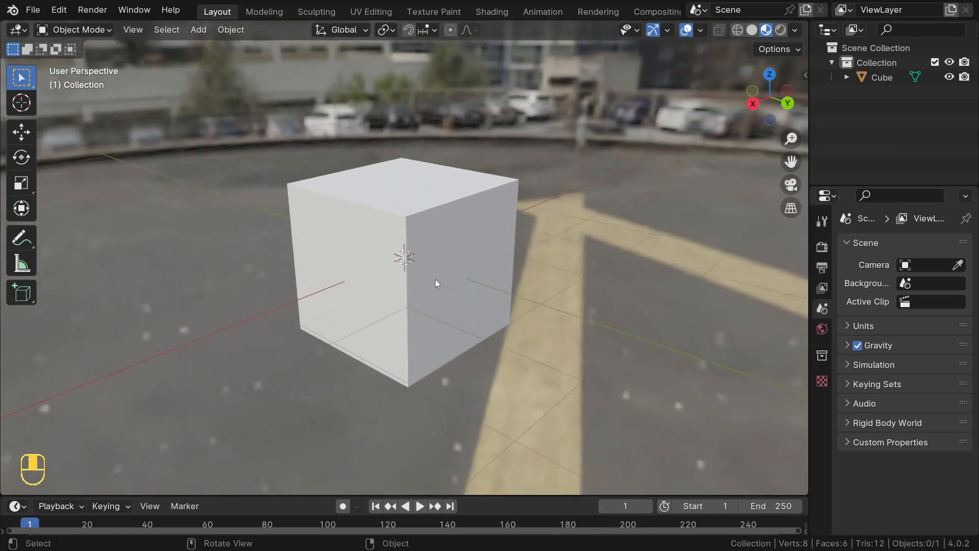
Step: Set the preview's studio lighting to night.exr and inspect the cube's lighting from several sides
{"action": "left_click", "coordinate": [796, 32]}
{"action": "left_click", "coordinate": [783, 150]}
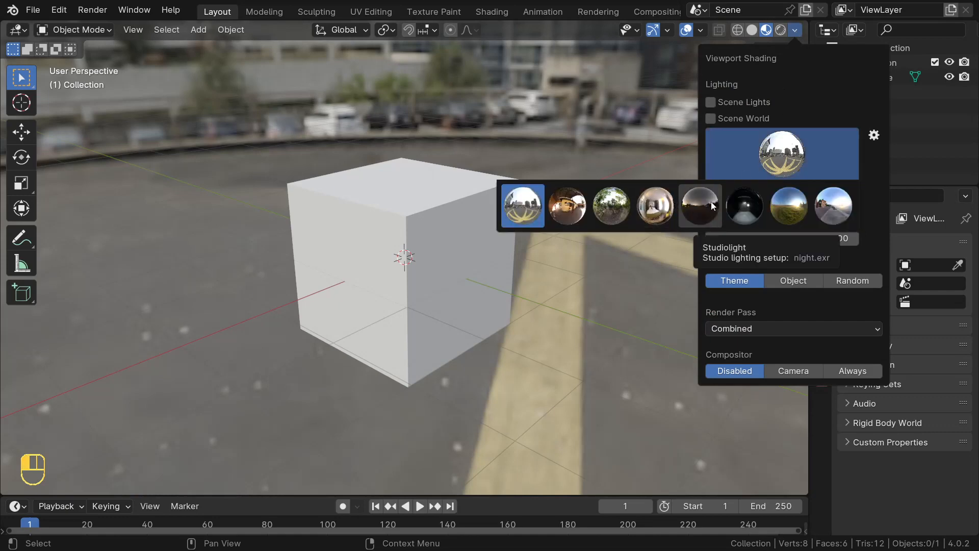
{"action": "left_click", "coordinate": [712, 206]}
{"action": "mouse_move", "coordinate": [539, 198]}
{"action": "middle_mouse_down"}
{"action": "mouse_move", "coordinate": [408, 210]}
{"action": "mouse_move", "coordinate": [308, 191]}
{"action": "mouse_move", "coordinate": [238, 219]}
{"action": "mouse_move", "coordinate": [250, 202]}
{"action": "mouse_move", "coordinate": [349, 195]}
{"action": "mouse_move", "coordinate": [457, 213]}
{"action": "mouse_move", "coordinate": [507, 202]}
{"action": "middle_mouse_up"}
{"action": "scroll", "coordinate": [507, 202], "scroll_direction": "down", "scroll_amount": 2}
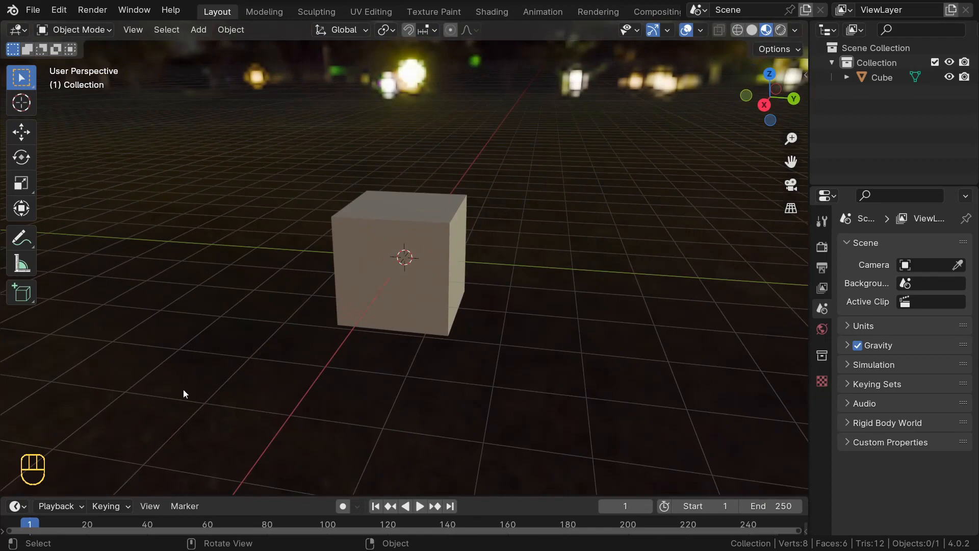
{"action": "middle_click_drag", "start_coordinate": [490, 215], "coordinate": [356, 201]}
{"action": "scroll", "coordinate": [405, 201], "scroll_direction": "up", "scroll_amount": 3}
{"action": "scroll", "coordinate": [404, 201], "scroll_direction": "up", "scroll_amount": 2}
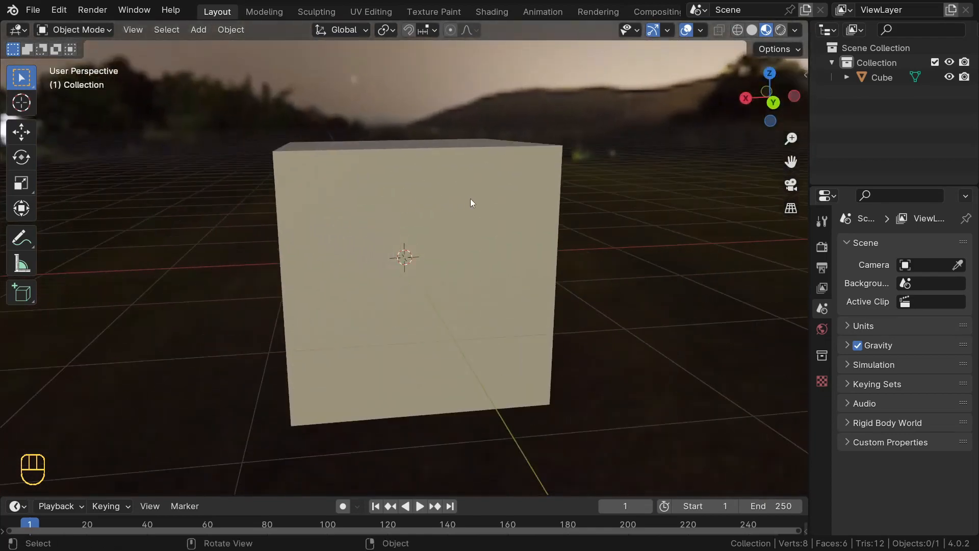
{"action": "middle_click_drag", "start_coordinate": [500, 203], "coordinate": [409, 205]}
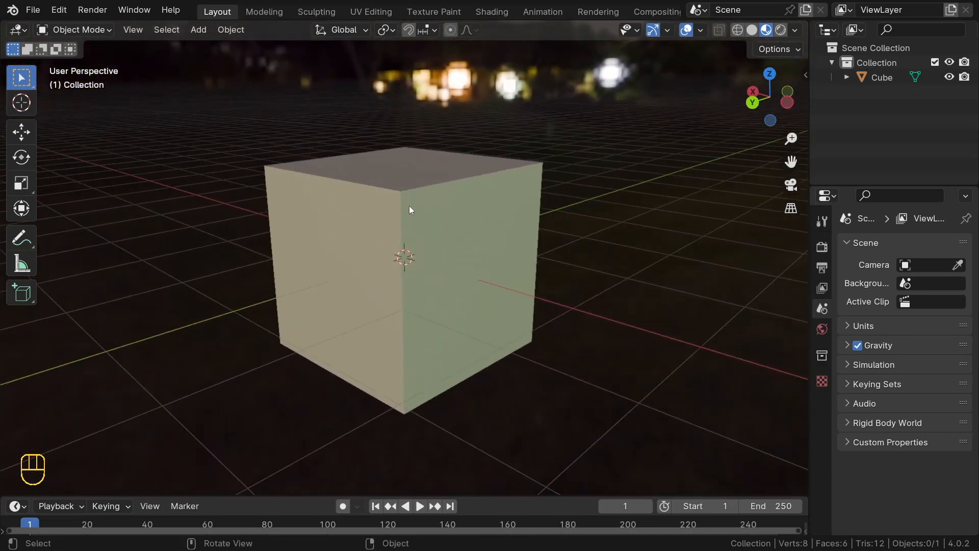
Step: Set the preview's studio lighting to the misty grassy-field HDRI and look around the cube in that environment
{"action": "middle_click_drag", "start_coordinate": [460, 181], "coordinate": [454, 164]}
{"action": "middle_click_drag", "start_coordinate": [663, 82], "coordinate": [668, 72]}
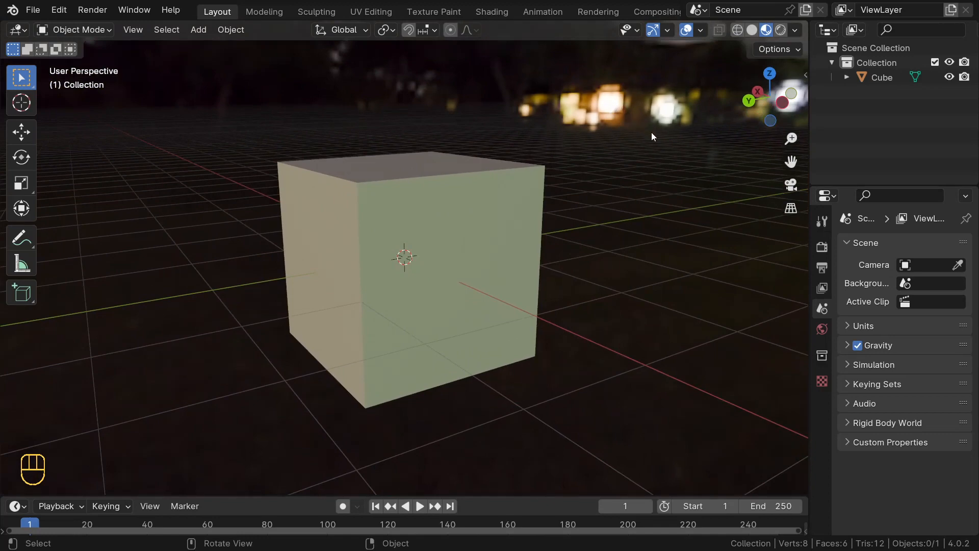
{"action": "middle_click_drag", "start_coordinate": [637, 151], "coordinate": [571, 157]}
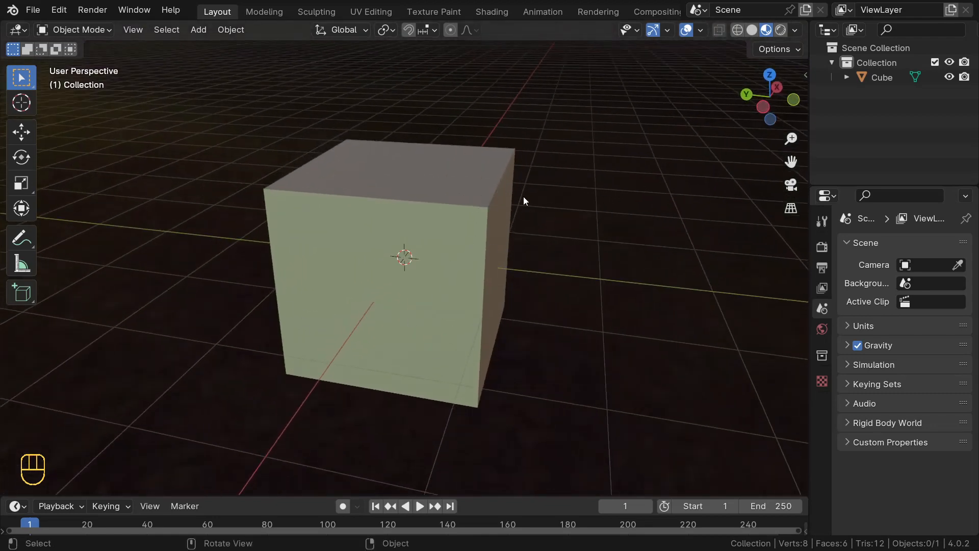
{"action": "middle_click_drag", "start_coordinate": [429, 273], "coordinate": [385, 256]}
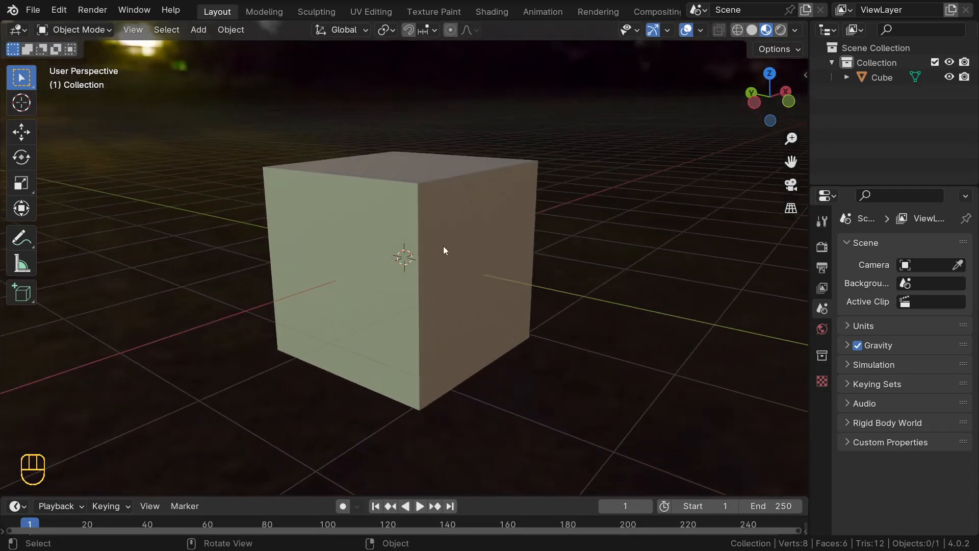
{"action": "middle_click_drag", "start_coordinate": [443, 250], "coordinate": [729, 213]}
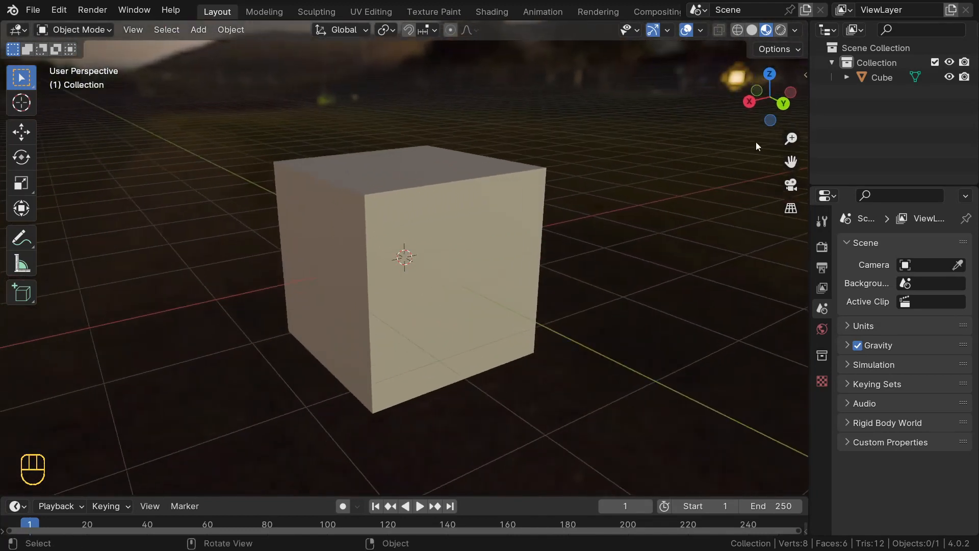
{"action": "left_click", "coordinate": [795, 30]}
{"action": "left_click", "coordinate": [779, 153]}
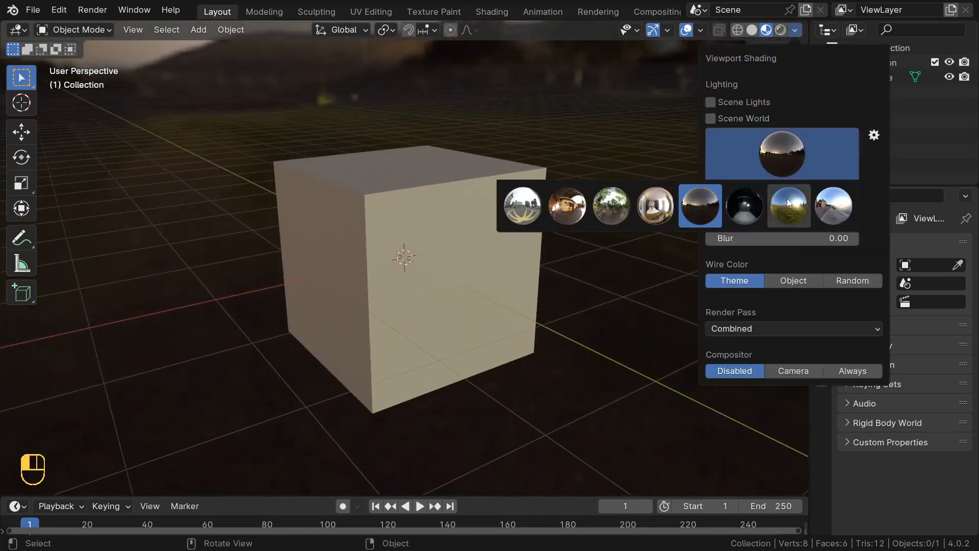
{"action": "left_click", "coordinate": [787, 203]}
{"action": "scroll", "coordinate": [526, 191], "scroll_direction": "down", "scroll_amount": 2}
{"action": "middle_click_drag", "start_coordinate": [525, 191], "coordinate": [346, 195]}
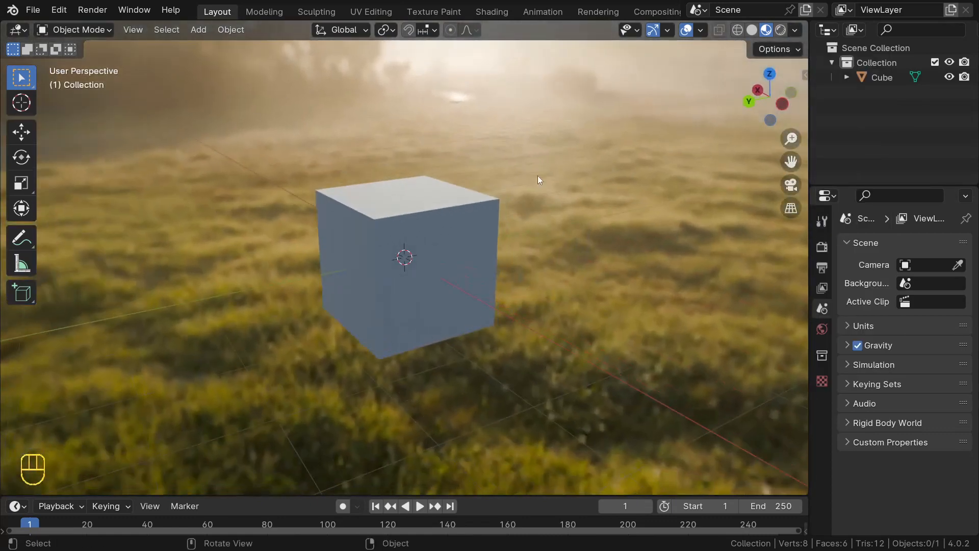
Step: Switch the viewport to Rendered shading, compare it with Material Preview, and inspect the cube without scene lights
{"action": "left_click", "coordinate": [780, 29]}
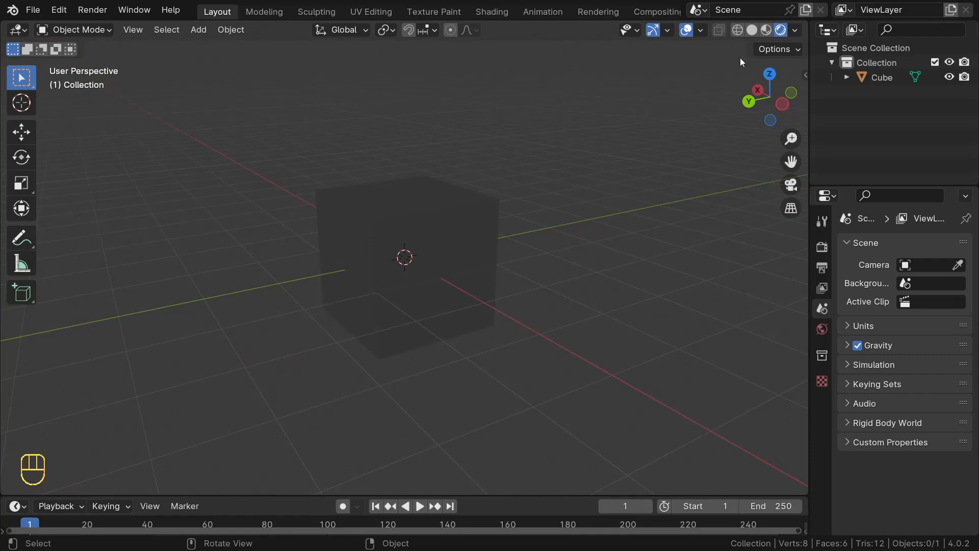
{"action": "mouse_move", "coordinate": [289, 195]}
{"action": "middle_mouse_down"}
{"action": "mouse_move", "coordinate": [357, 212]}
{"action": "mouse_move", "coordinate": [537, 190]}
{"action": "mouse_move", "coordinate": [479, 206]}
{"action": "mouse_move", "coordinate": [240, 187]}
{"action": "mouse_move", "coordinate": [207, 197]}
{"action": "mouse_move", "coordinate": [434, 212]}
{"action": "mouse_move", "coordinate": [429, 196]}
{"action": "mouse_move", "coordinate": [317, 235]}
{"action": "mouse_move", "coordinate": [354, 211]}
{"action": "mouse_move", "coordinate": [411, 203]}
{"action": "mouse_move", "coordinate": [544, 212]}
{"action": "mouse_move", "coordinate": [430, 196]}
{"action": "mouse_move", "coordinate": [507, 228]}
{"action": "mouse_move", "coordinate": [546, 214]}
{"action": "middle_mouse_up"}
{"action": "left_click", "coordinate": [766, 29]}
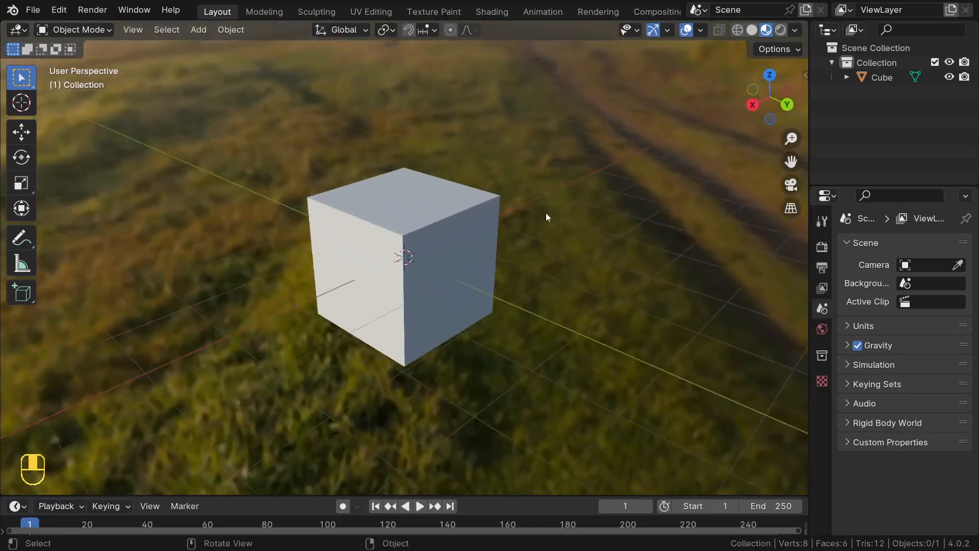
{"action": "left_click", "coordinate": [778, 32]}
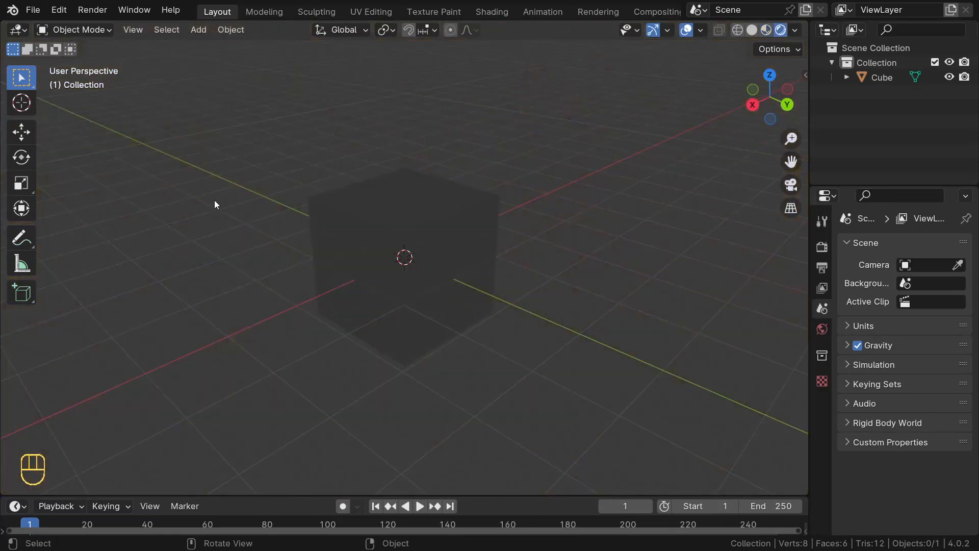
{"action": "middle_click_drag", "start_coordinate": [215, 201], "coordinate": [547, 142]}
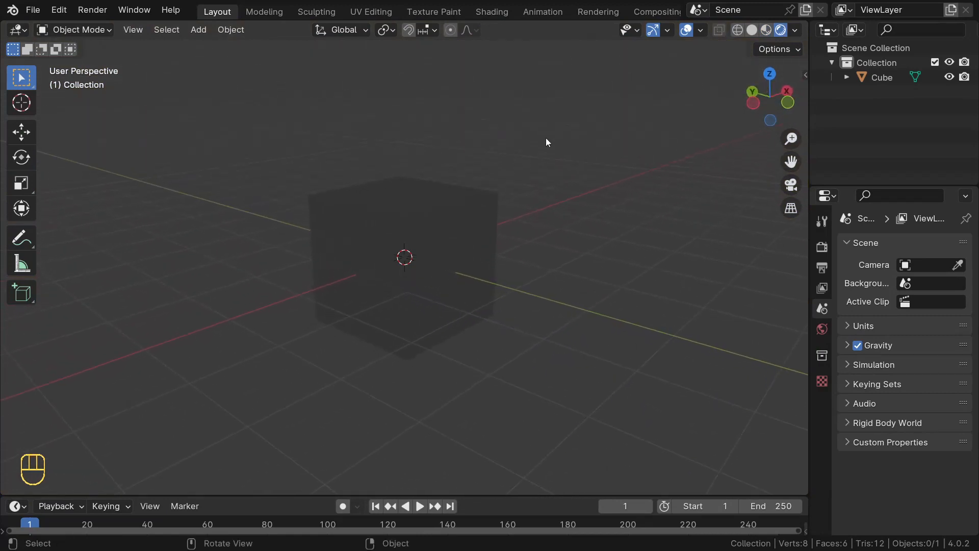
{"action": "middle_click_drag", "start_coordinate": [386, 281], "coordinate": [357, 324]}
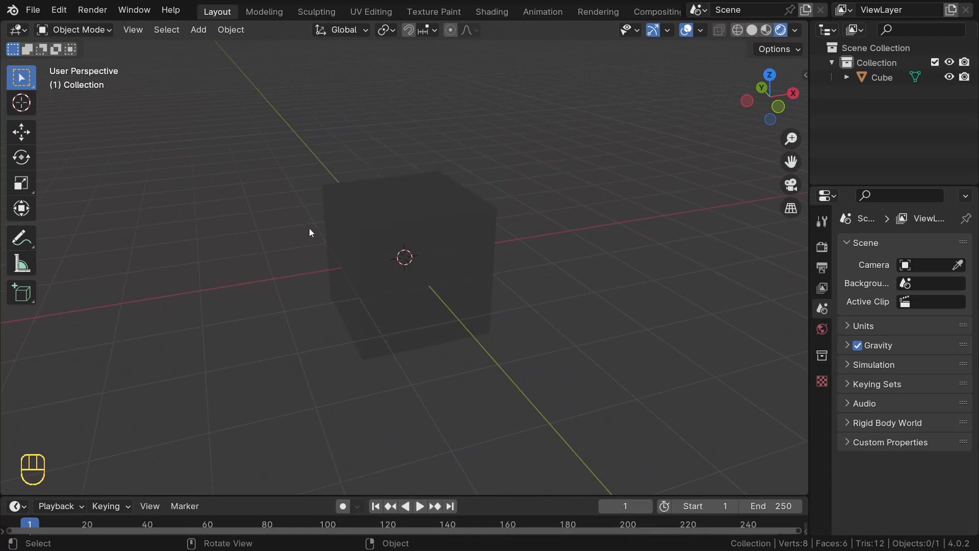
Step: Place a point light directly above the cube at a Z height of about 3.2 m, and hide it after viewing its effect
{"action": "key", "text": "shift+a"}
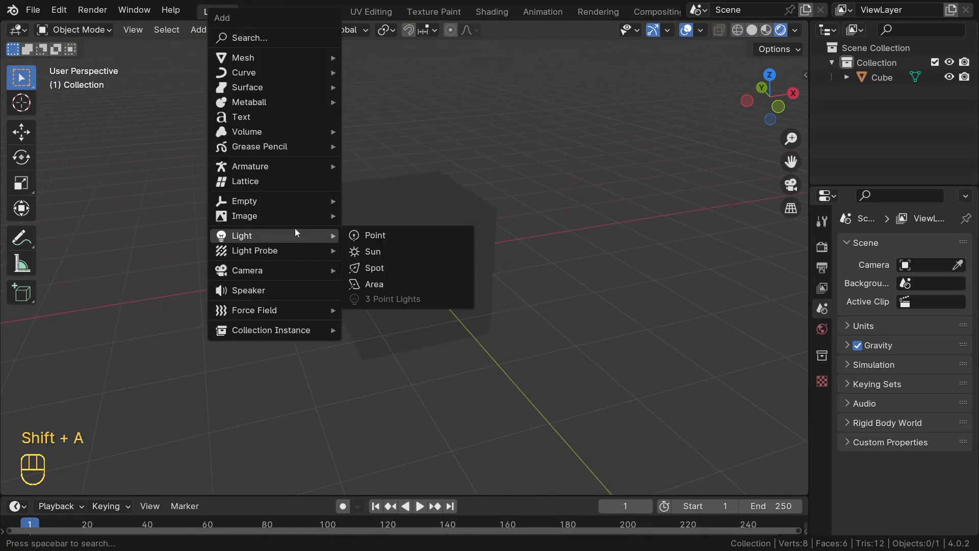
{"action": "mouse_move", "coordinate": [227, 238]}
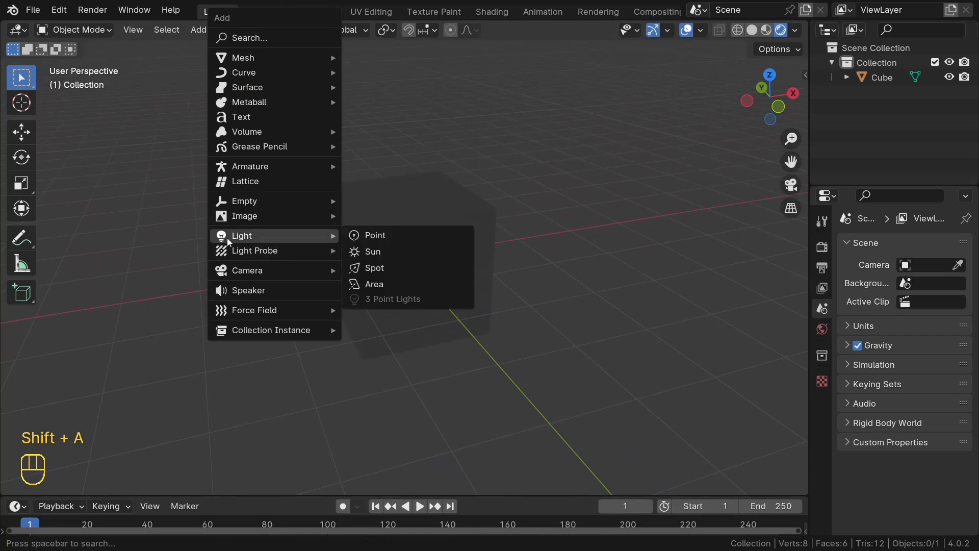
{"action": "left_click", "coordinate": [388, 237]}
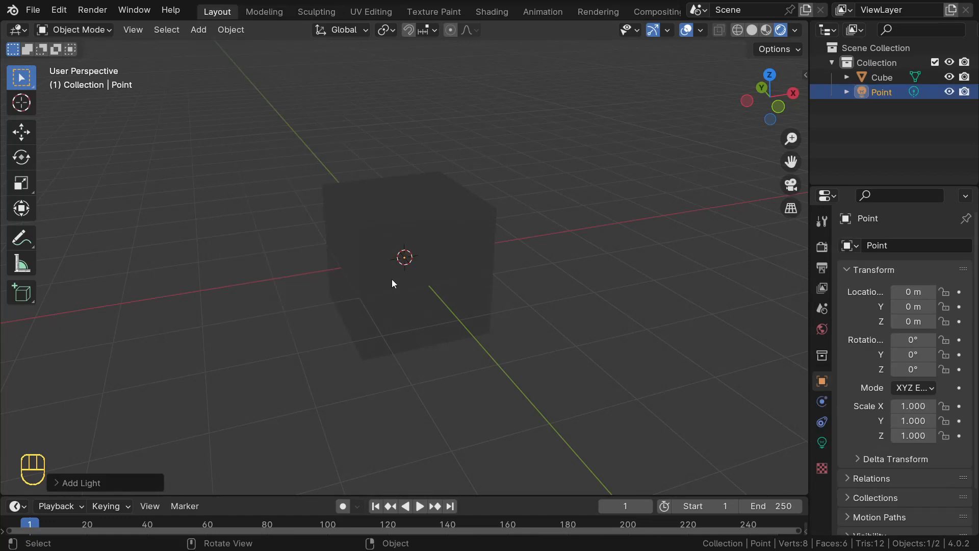
{"action": "key", "text": "KP_1"}
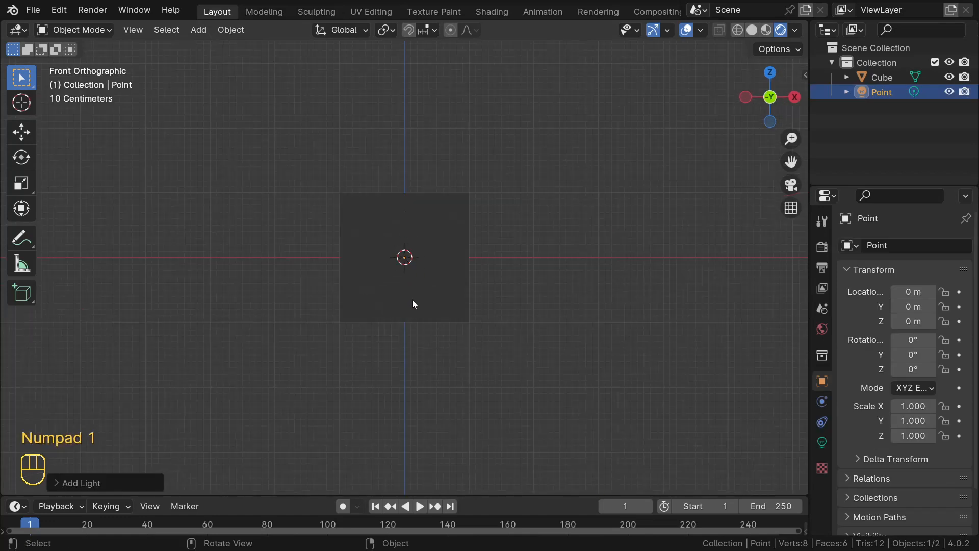
{"action": "key", "text": "g"}
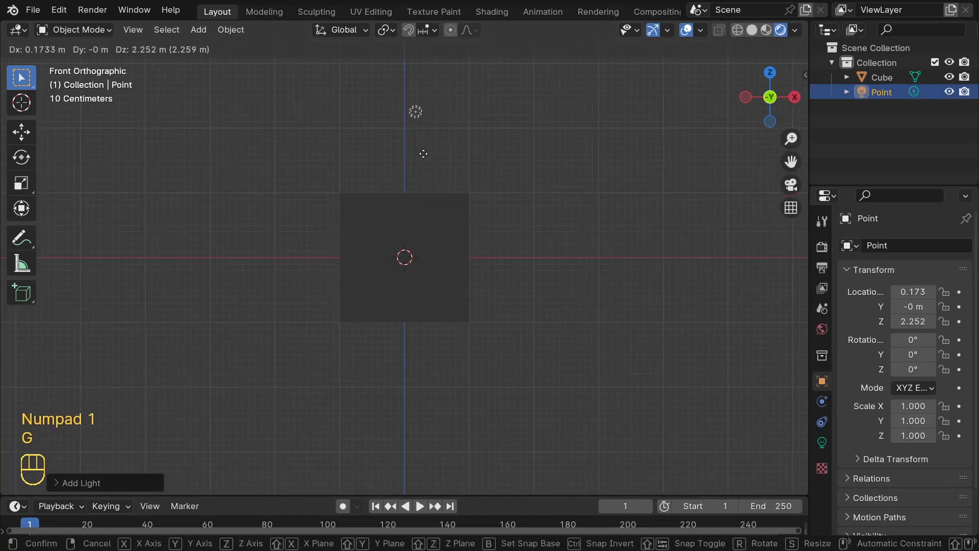
{"action": "key", "text": "z"}
{"action": "left_click", "coordinate": [413, 94]}
{"action": "middle_click_drag", "start_coordinate": [412, 91], "coordinate": [361, 196]}
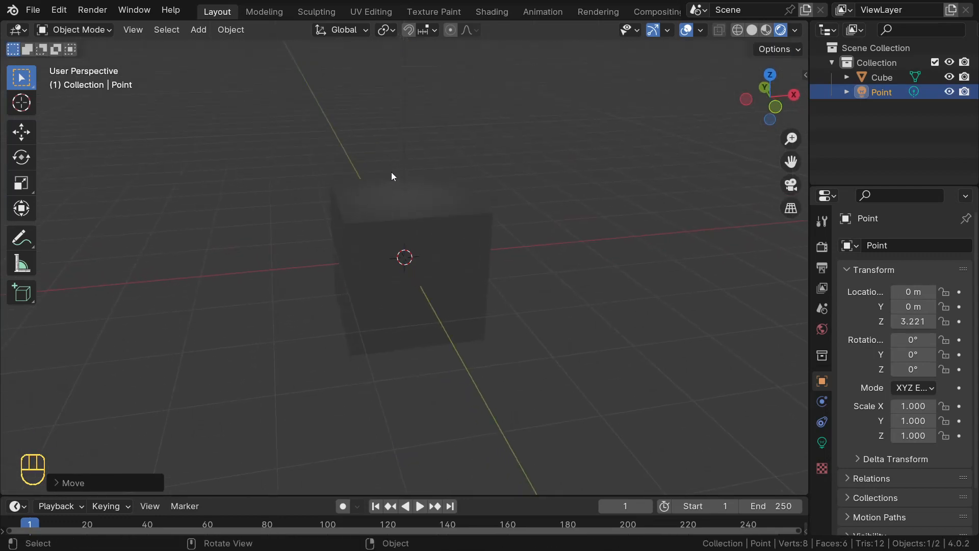
{"action": "key", "text": "h"}
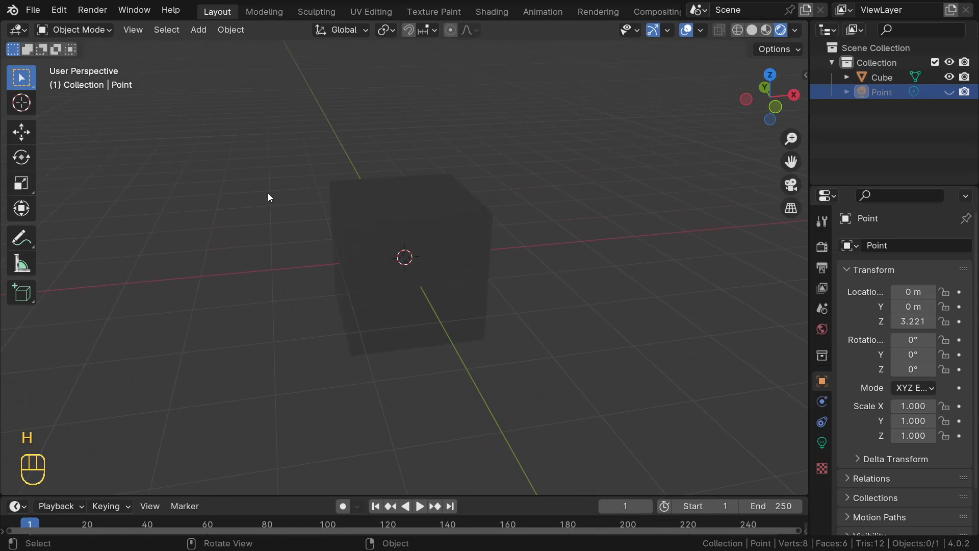
Step: Place a sun light directly above the cube at a Z height of about 3.4 m, and hide it
{"action": "key", "text": "shift+a"}
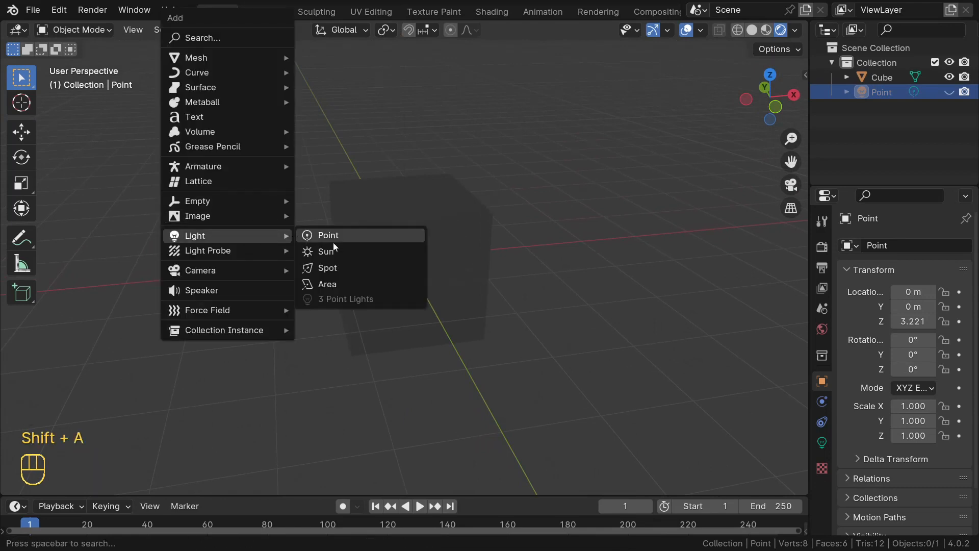
{"action": "left_click", "coordinate": [339, 248]}
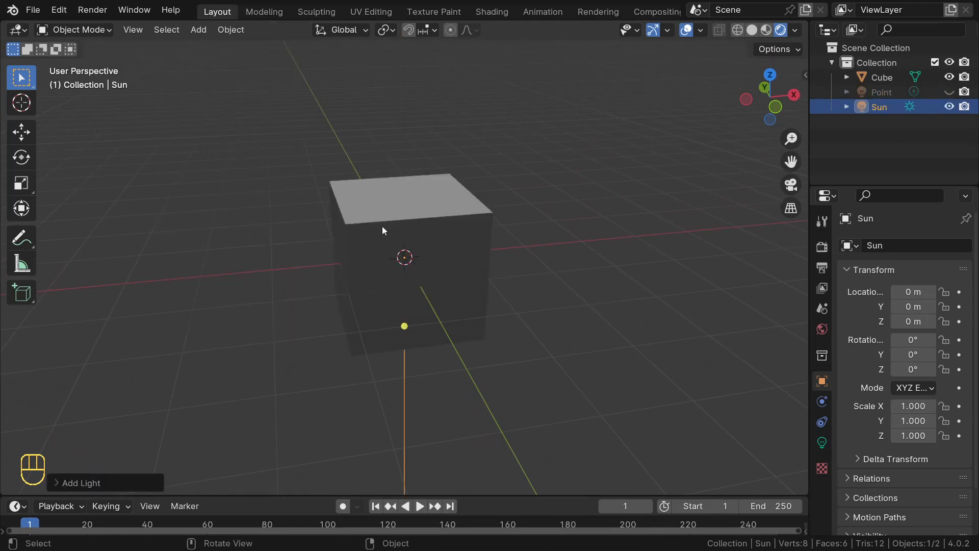
{"action": "key", "text": "g"}
{"action": "key", "text": "z"}
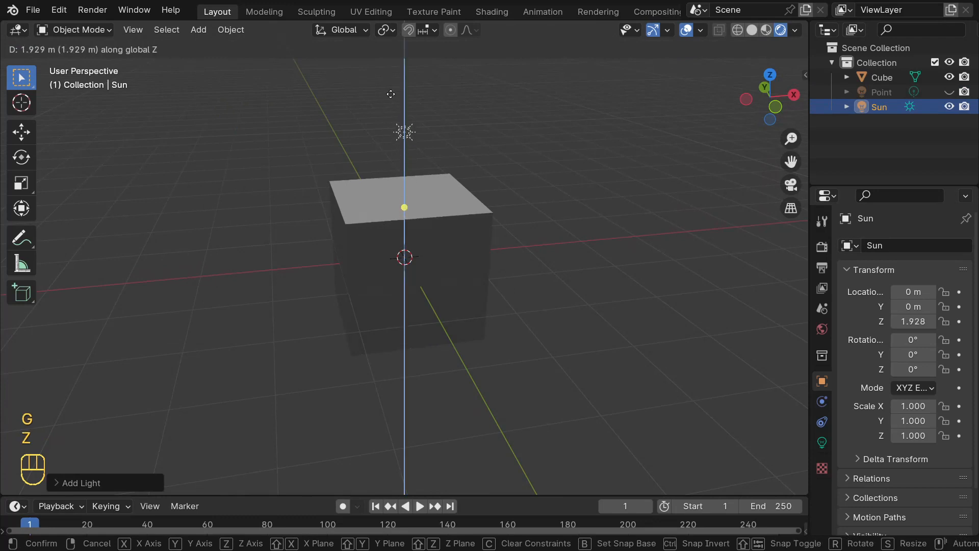
{"action": "left_click", "coordinate": [401, 488]}
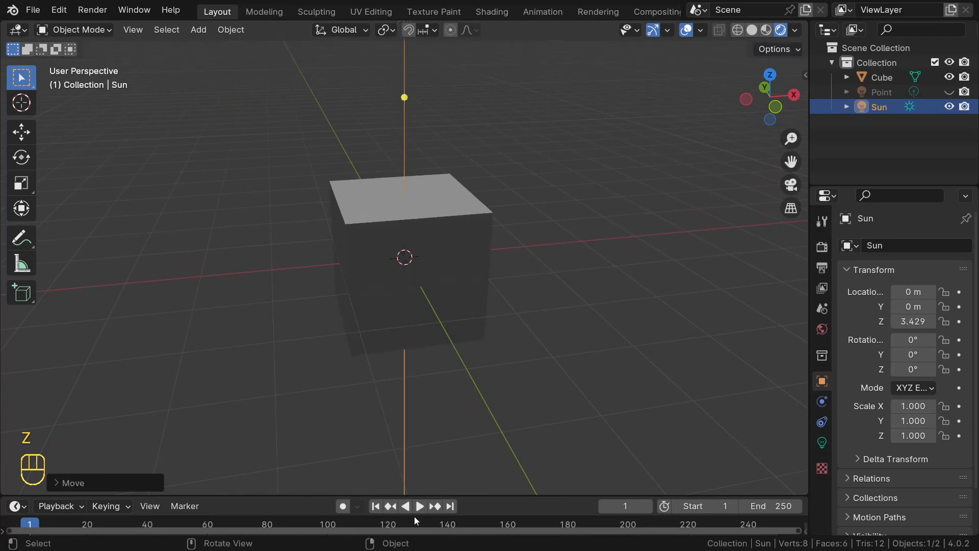
{"action": "key", "text": "h"}
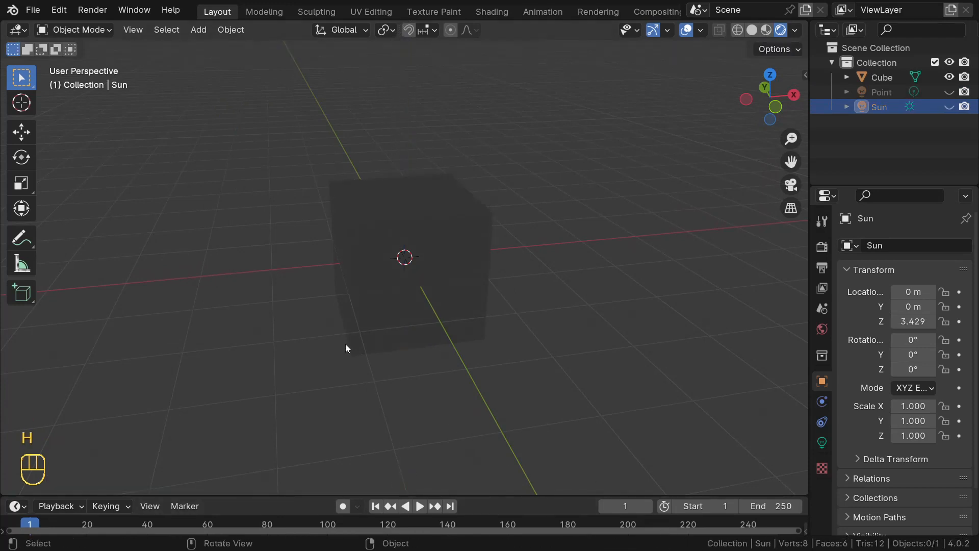
Step: Place a spot light directly above the cube at a Z height of about 3.03 m, and hide it
{"action": "key", "text": "shift+a"}
{"action": "mouse_move", "coordinate": [323, 344]}
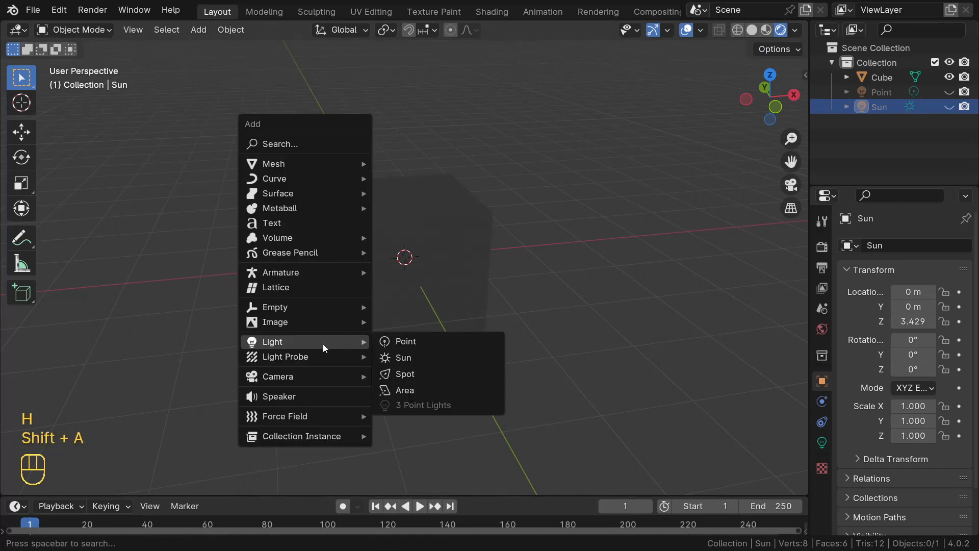
{"action": "left_click", "coordinate": [409, 376]}
{"action": "key", "text": "g"}
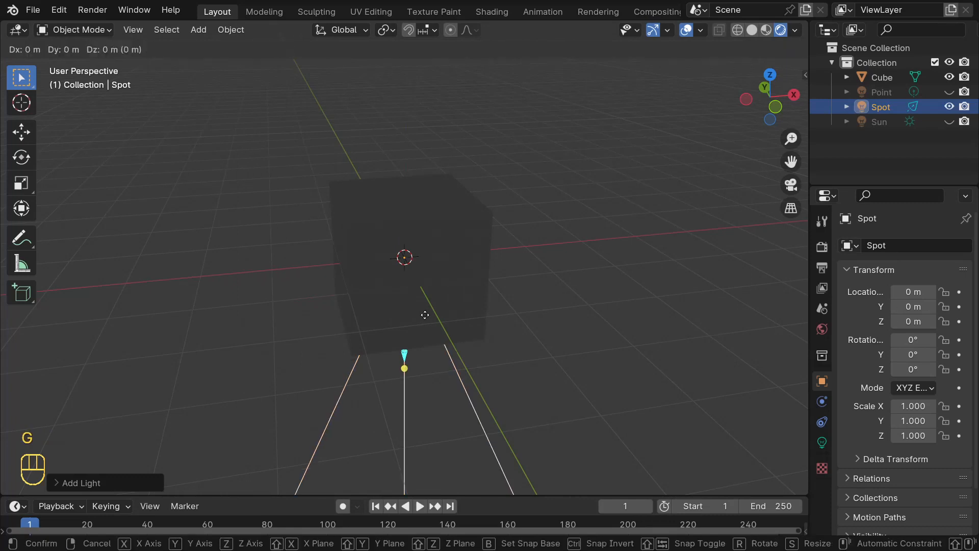
{"action": "key", "text": "z"}
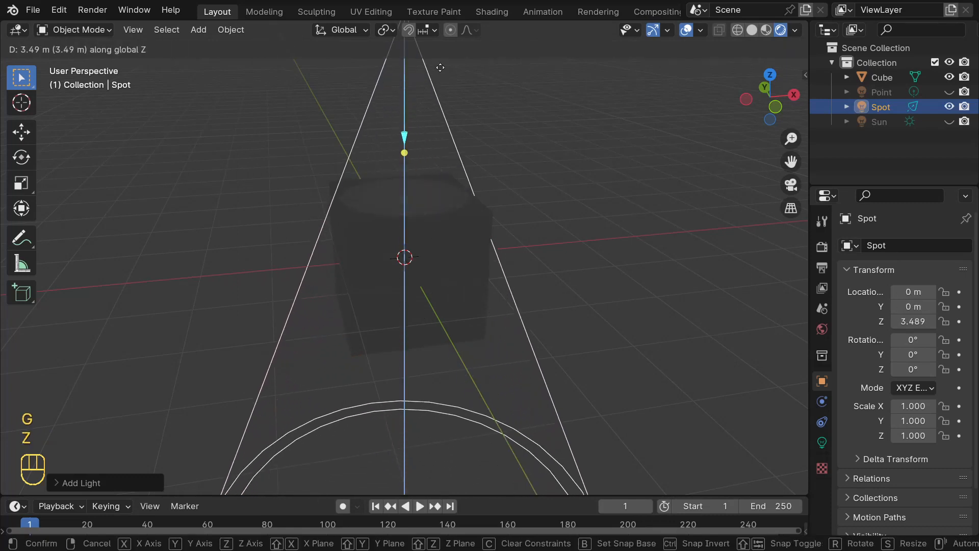
{"action": "left_click", "coordinate": [435, 105]}
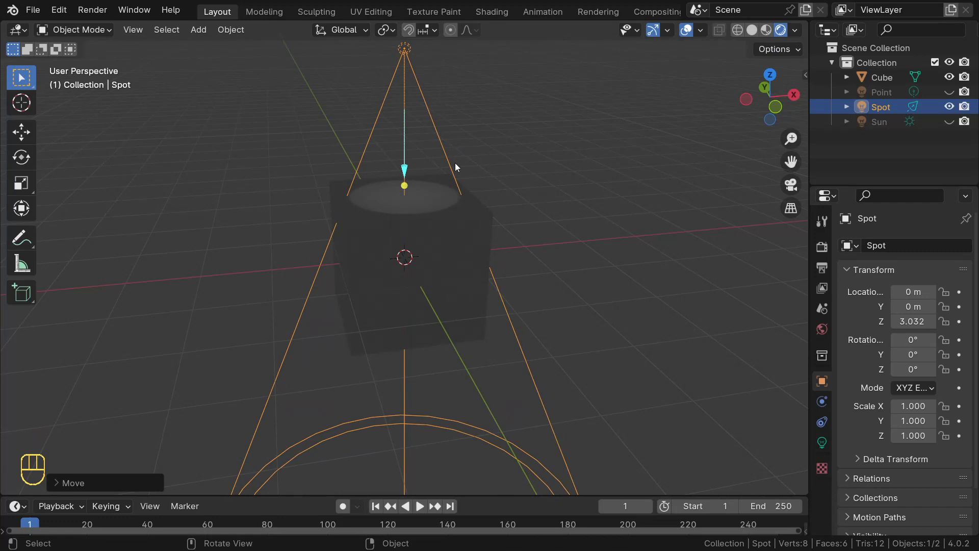
{"action": "key", "text": "h"}
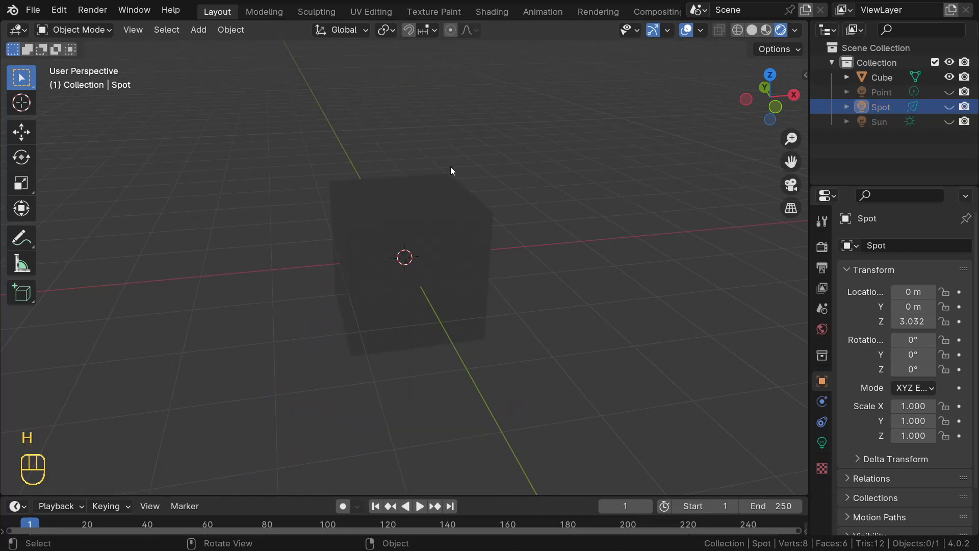
Step: Place an area light directly above the cube at a Z height of about 3 m, and hide it to view the unlit cube
{"action": "key", "text": "shift+a"}
{"action": "mouse_move", "coordinate": [422, 240]}
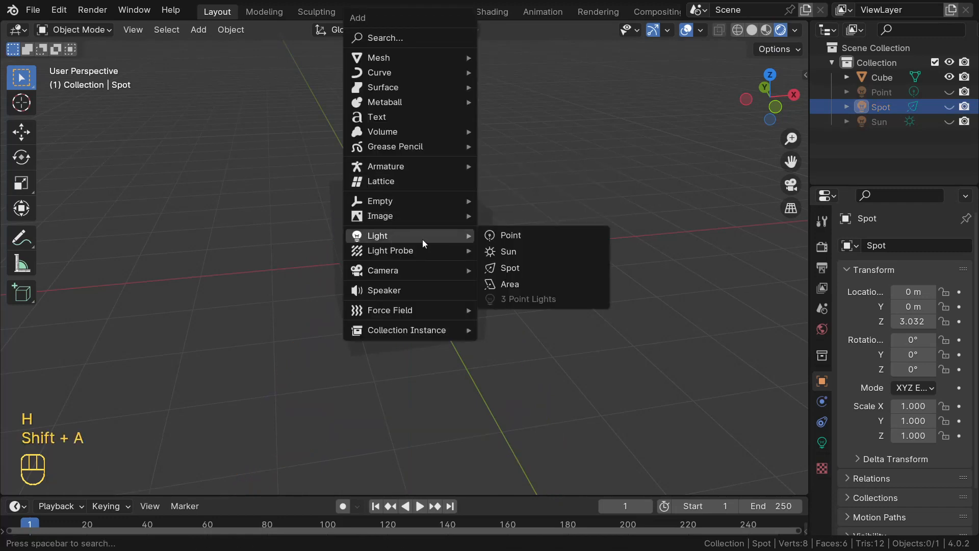
{"action": "left_click", "coordinate": [524, 286]}
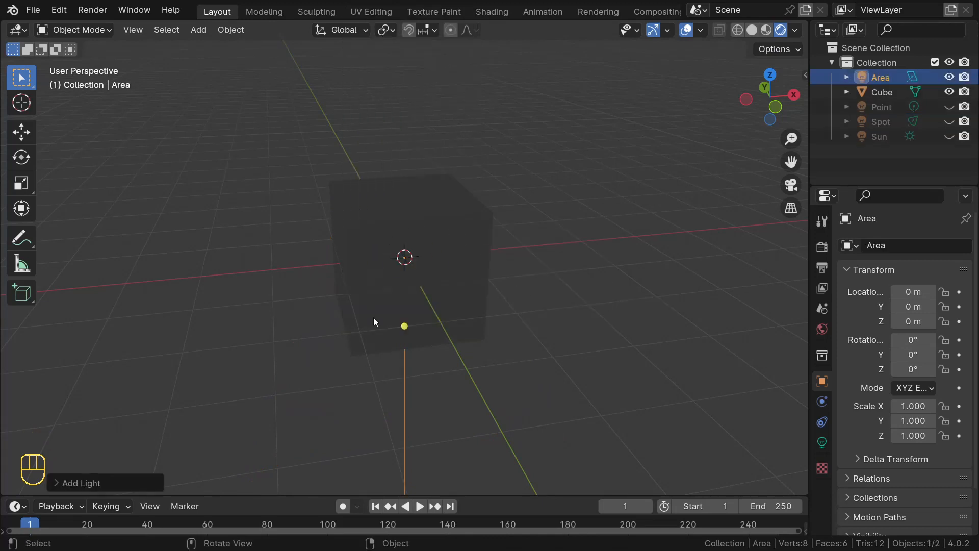
{"action": "key", "text": "g"}
{"action": "key", "text": "z"}
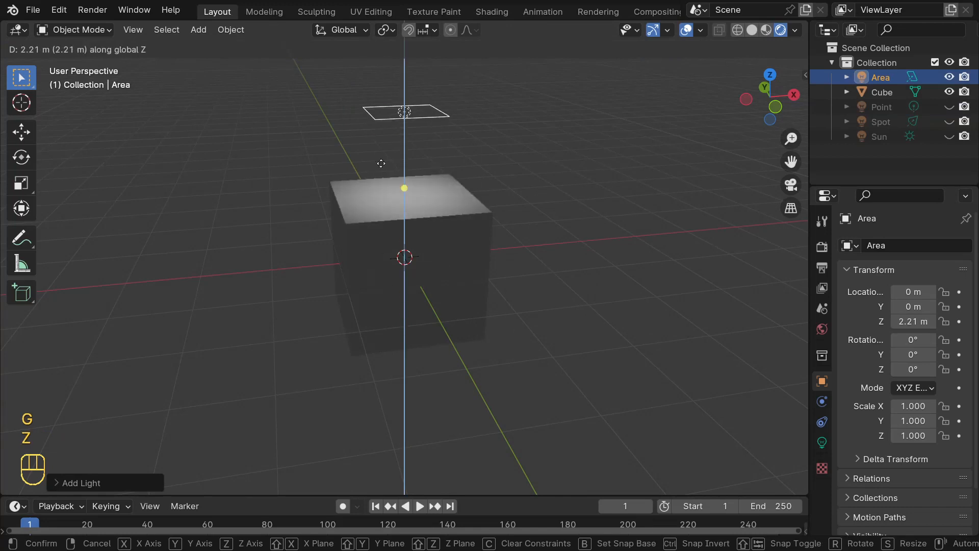
{"action": "left_click", "coordinate": [394, 111]}
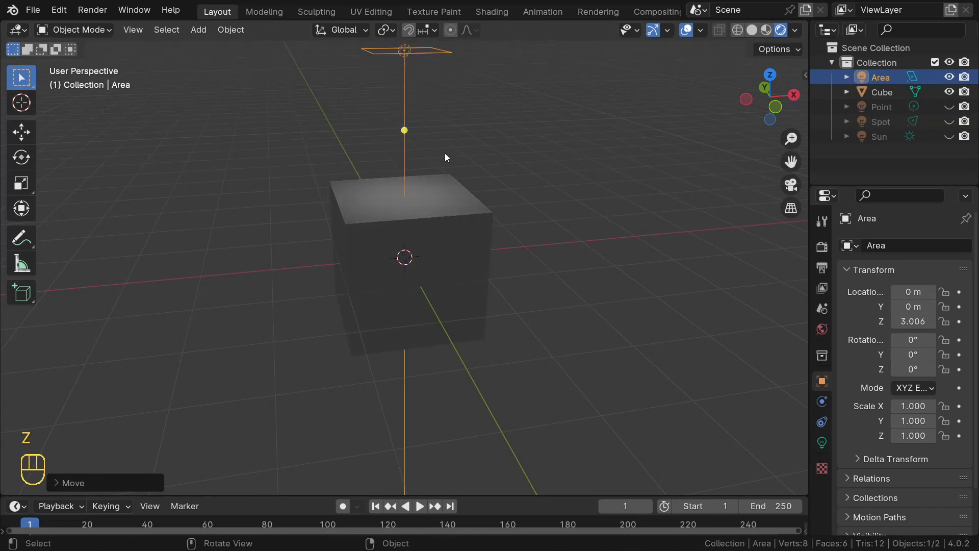
{"action": "key", "text": "h"}
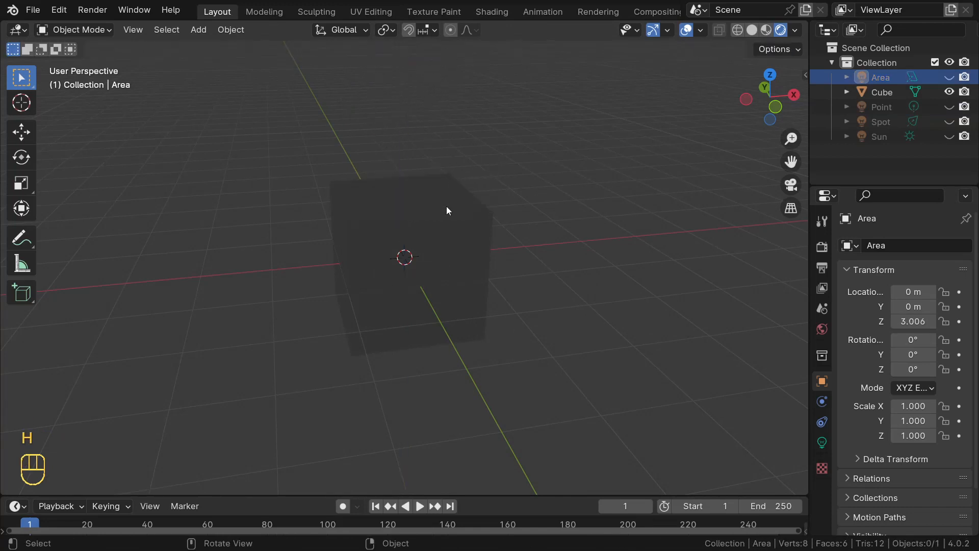
{"action": "middle_click_drag", "start_coordinate": [485, 235], "coordinate": [403, 221]}
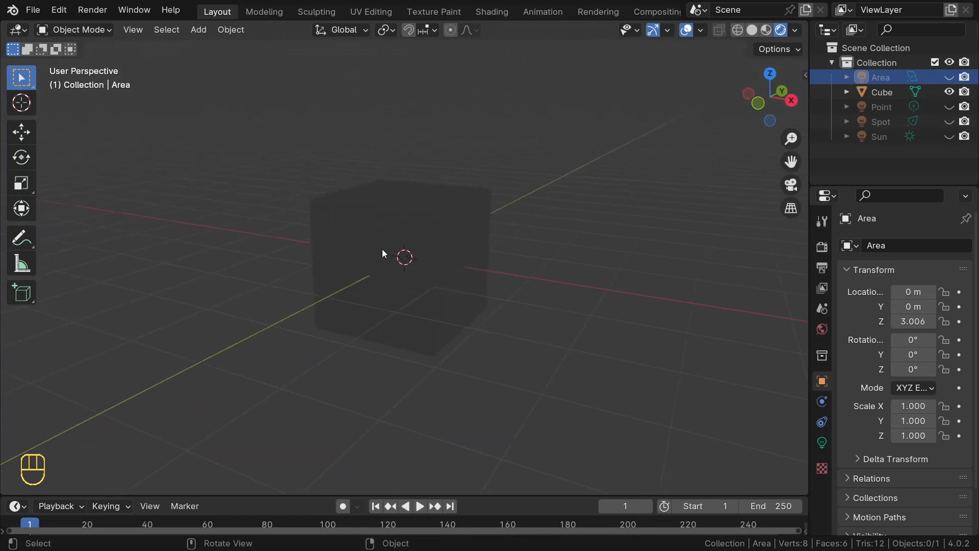
{"action": "middle_click_drag", "start_coordinate": [338, 175], "coordinate": [402, 183]}
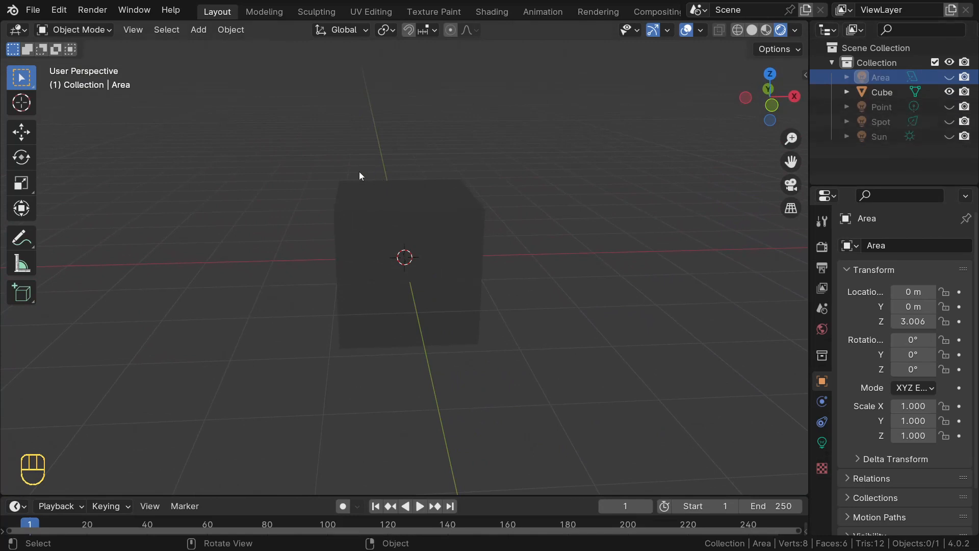
Step: Show the point light above the cube, hide it to compare with the unlit cube, and show it again
{"action": "middle_click_drag", "start_coordinate": [359, 171], "coordinate": [475, 159]}
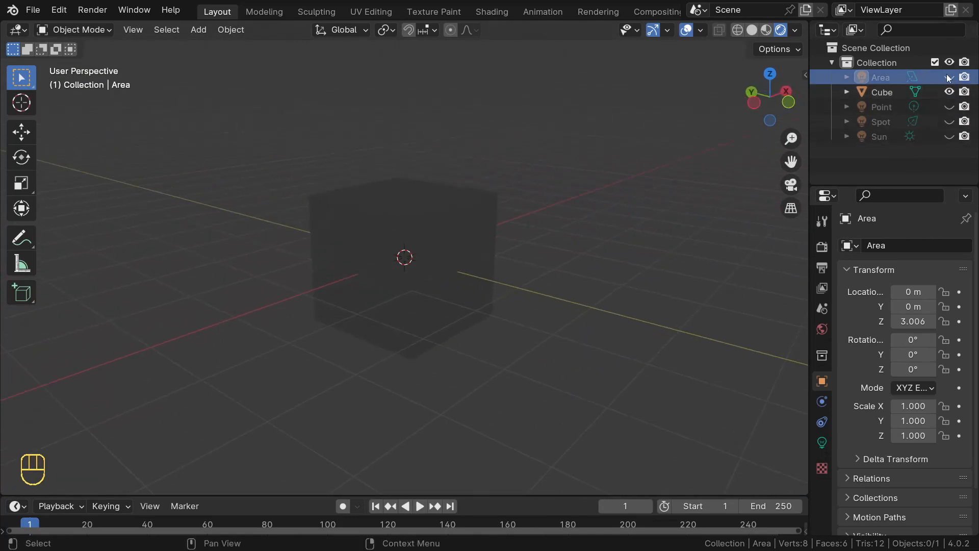
{"action": "middle_click_drag", "start_coordinate": [393, 168], "coordinate": [310, 143]}
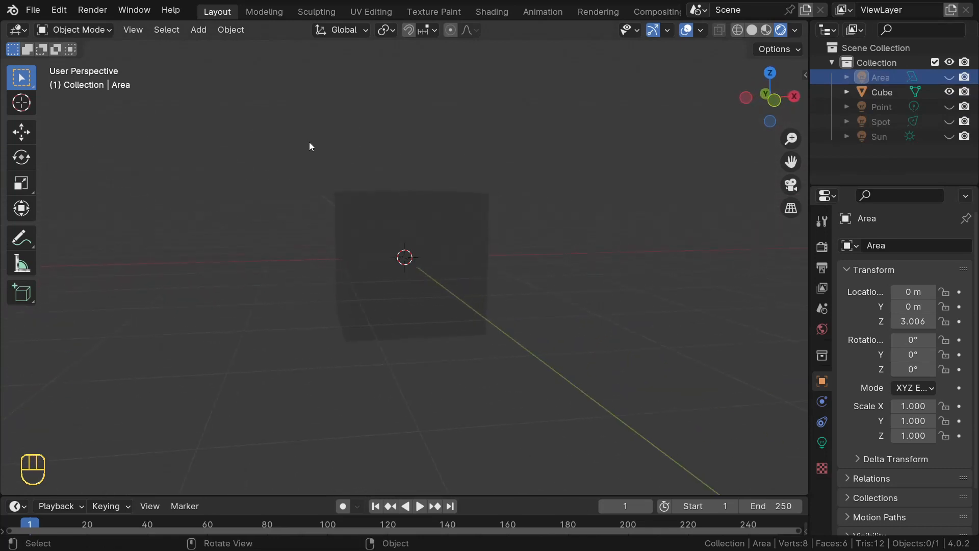
{"action": "left_click", "coordinate": [949, 107]}
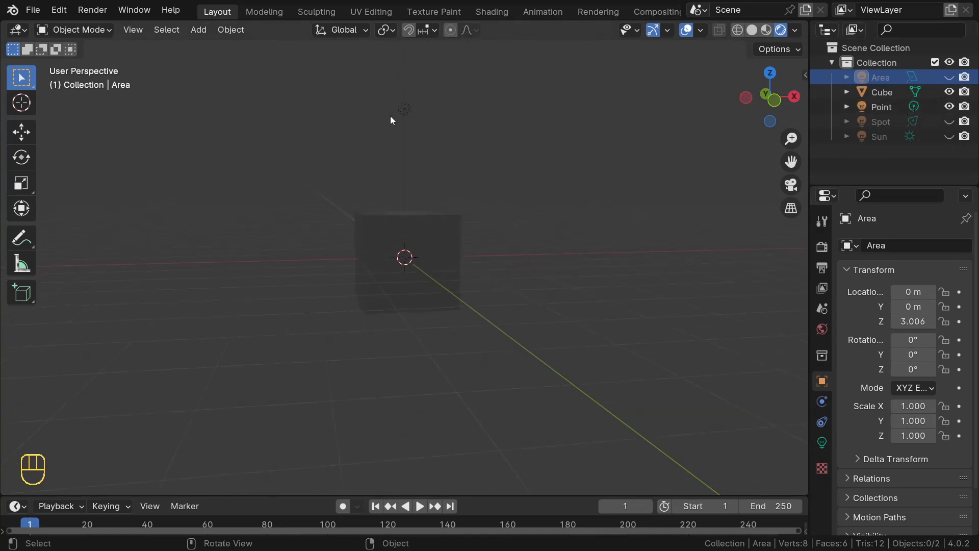
{"action": "middle_click_drag", "start_coordinate": [378, 170], "coordinate": [302, 200]}
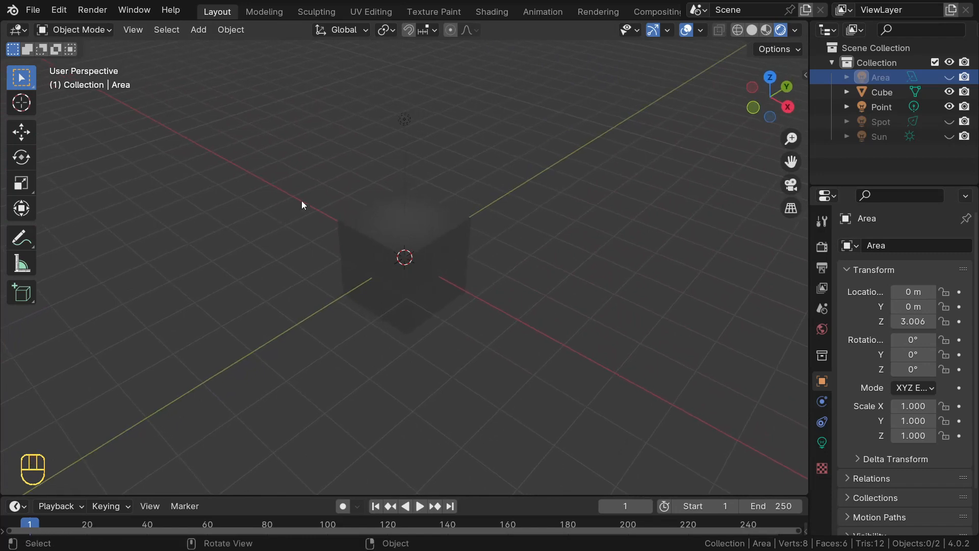
{"action": "left_click", "coordinate": [403, 118]}
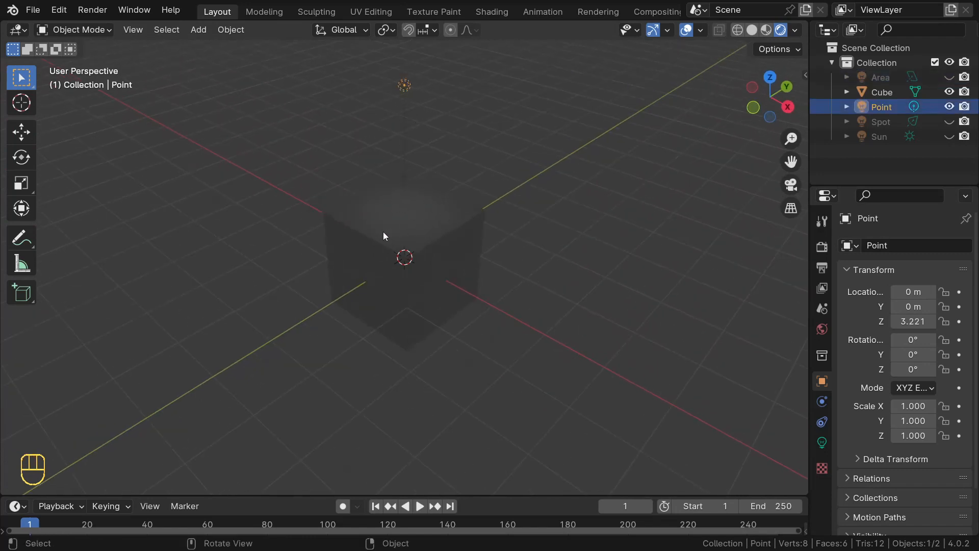
{"action": "key", "text": "h"}
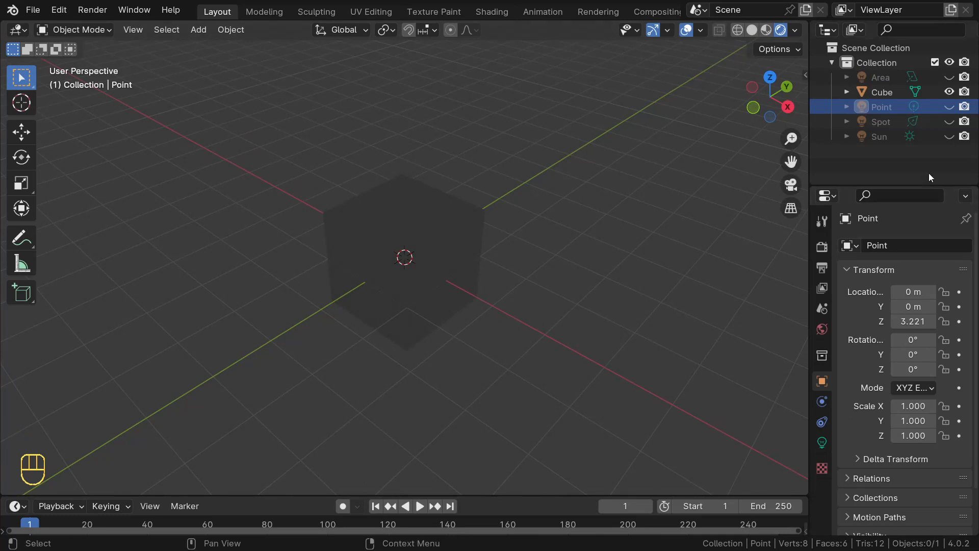
{"action": "left_click", "coordinate": [950, 107]}
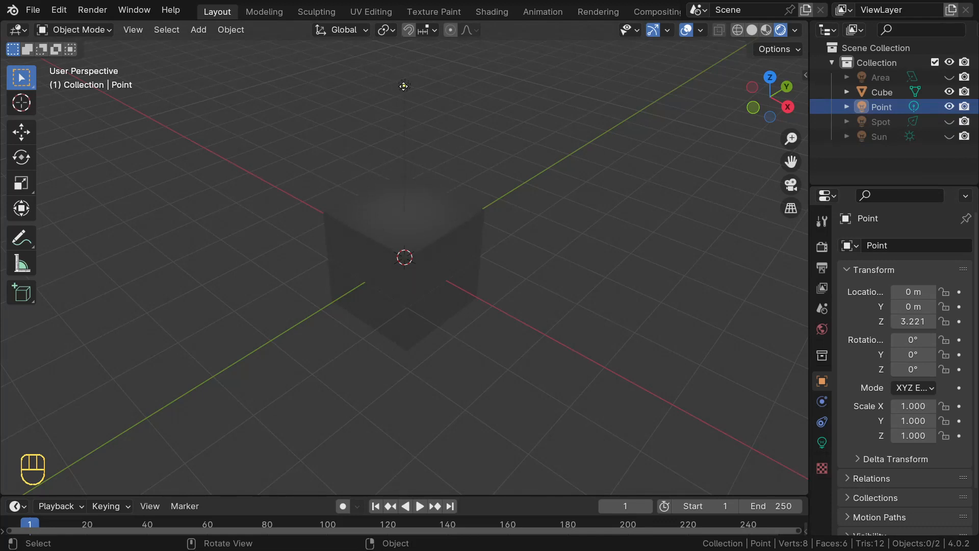
Step: Set the point light's power to 50 W and examine the lighting on the cube's top face
{"action": "left_click", "coordinate": [403, 87]}
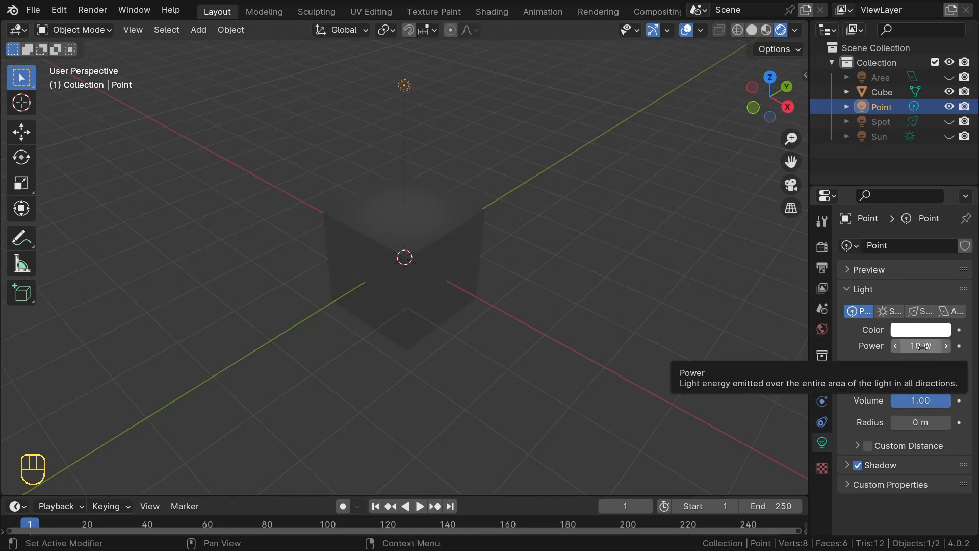
{"action": "left_click", "coordinate": [921, 346]}
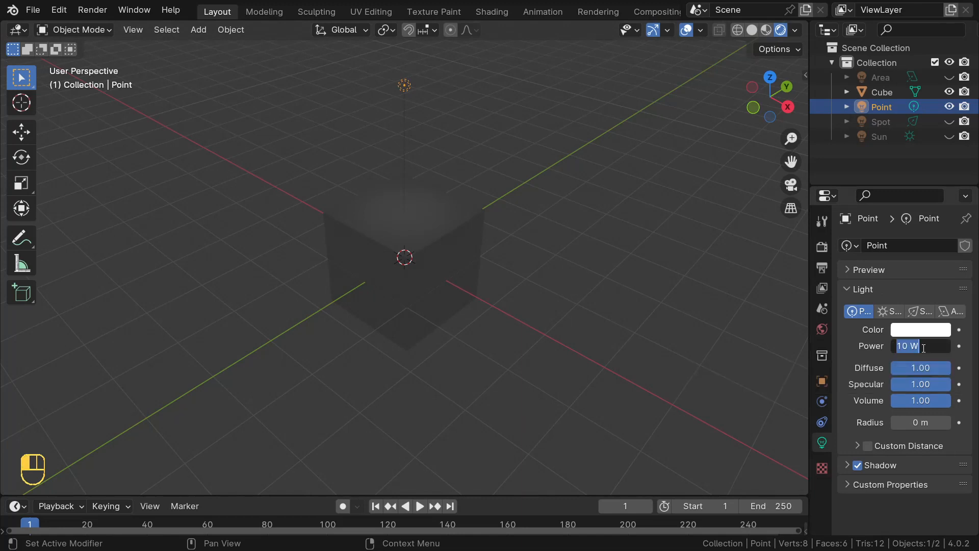
{"action": "type", "text": "50"}
{"action": "key", "text": "Return"}
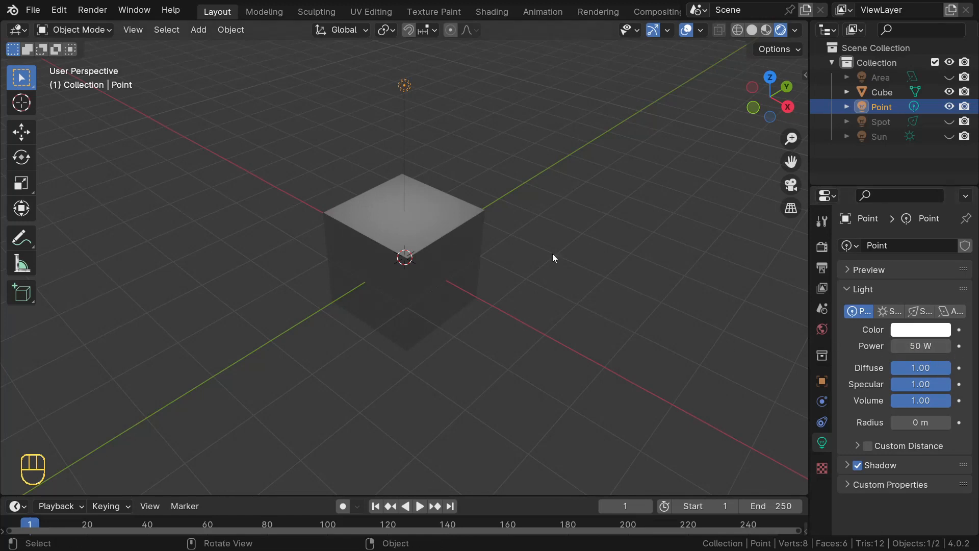
{"action": "middle_click_drag", "start_coordinate": [506, 225], "coordinate": [406, 100]}
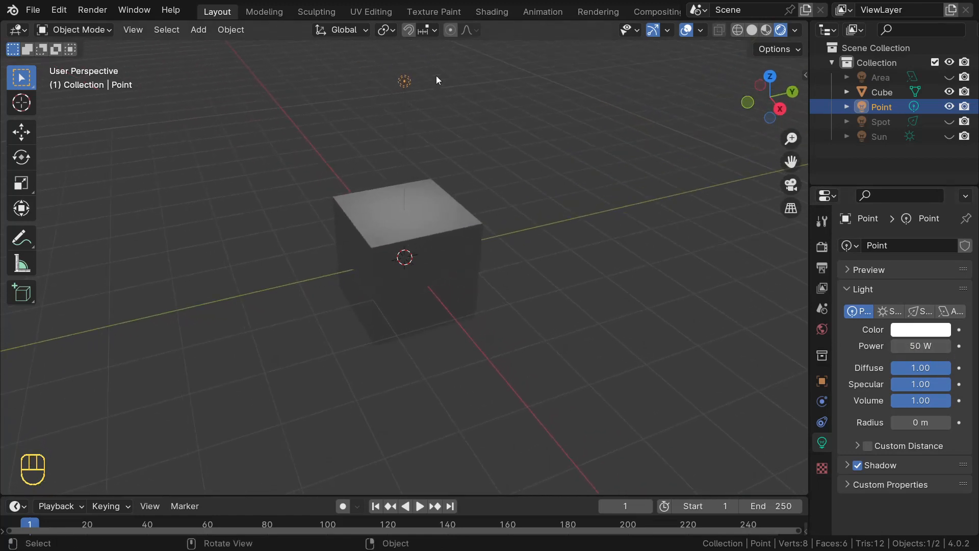
{"action": "middle_click_drag", "start_coordinate": [411, 218], "coordinate": [484, 188]}
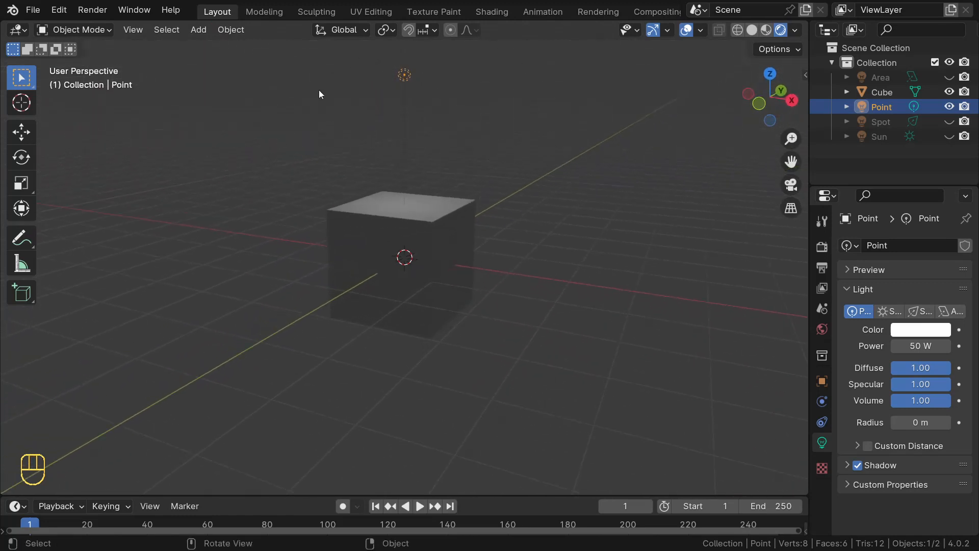
{"action": "mouse_move", "coordinate": [440, 191]}
{"action": "middle_mouse_down"}
{"action": "mouse_move", "coordinate": [414, 214]}
{"action": "mouse_move", "coordinate": [318, 249]}
{"action": "mouse_move", "coordinate": [346, 221]}
{"action": "mouse_move", "coordinate": [426, 201]}
{"action": "middle_mouse_up"}
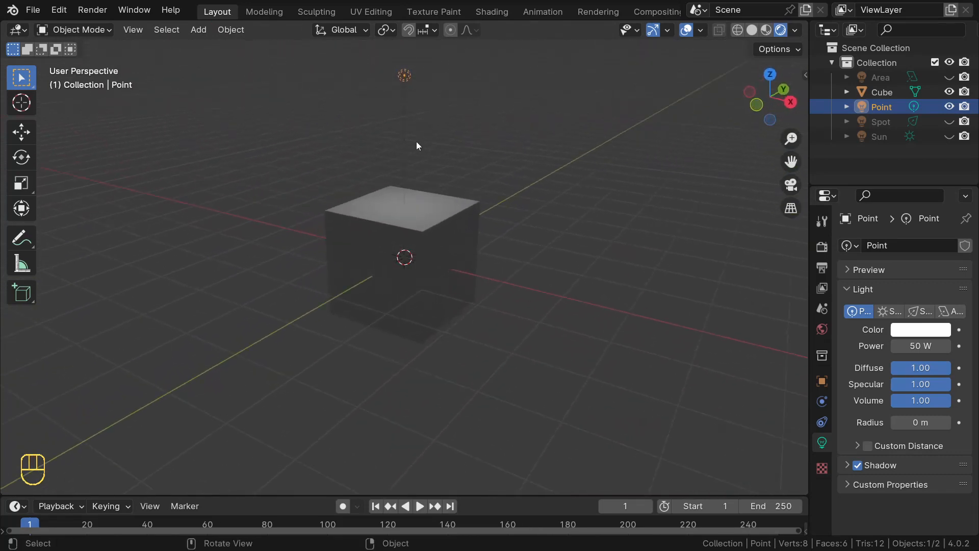
{"action": "middle_click_drag", "start_coordinate": [418, 146], "coordinate": [362, 190]}
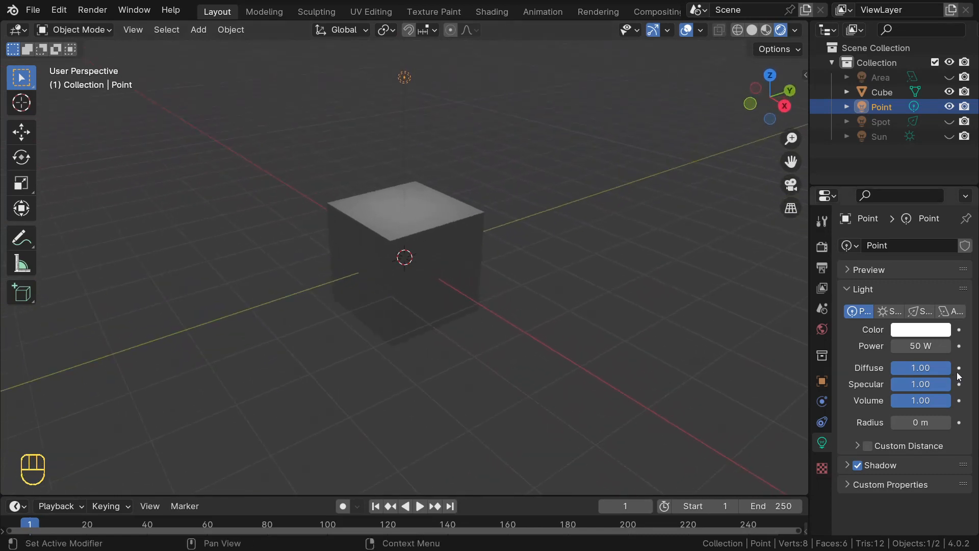
Step: Set the point light's power to 100 W and view its effect on the cube
{"action": "left_click", "coordinate": [913, 347]}
{"action": "type", "text": "100"}
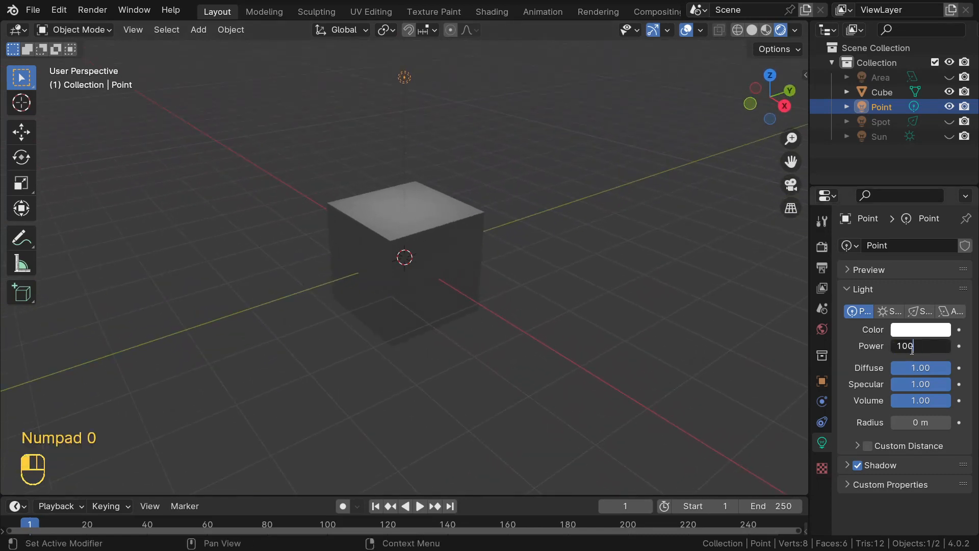
{"action": "key", "text": "Return"}
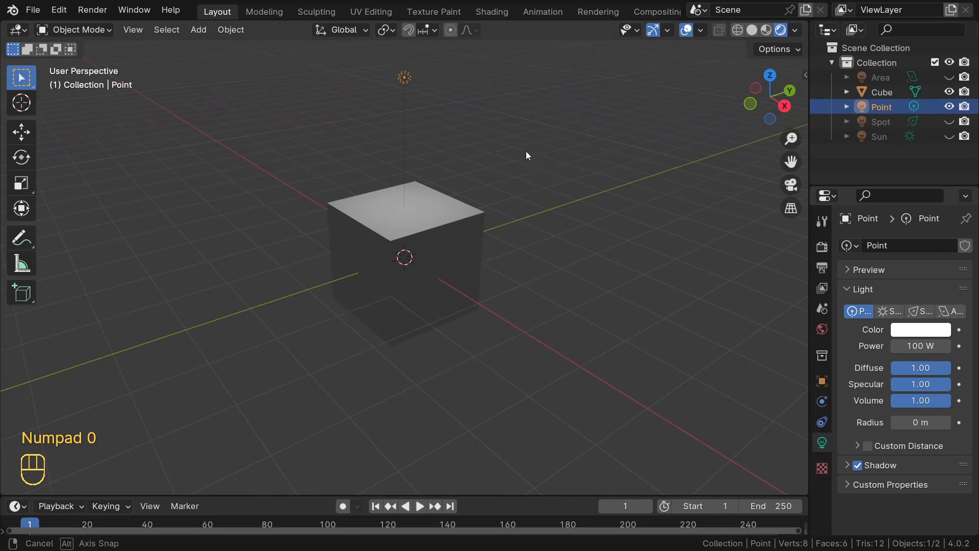
{"action": "middle_click_drag", "start_coordinate": [525, 151], "coordinate": [543, 128]}
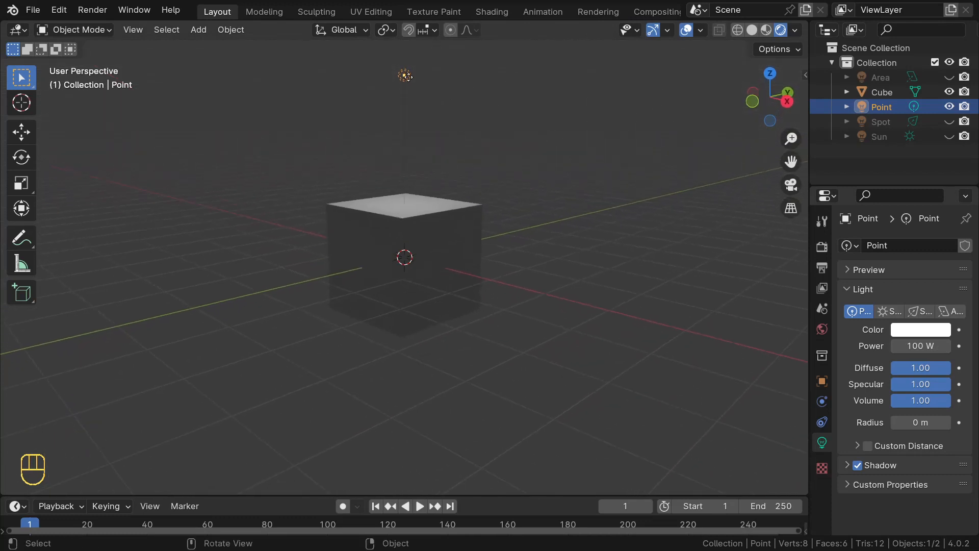
Step: Move the point light down beside the cube by about 3.04 m in X, 1.91 m in Y and -3.38 m in Z, and examine the lit faces
{"action": "key", "text": "g"}
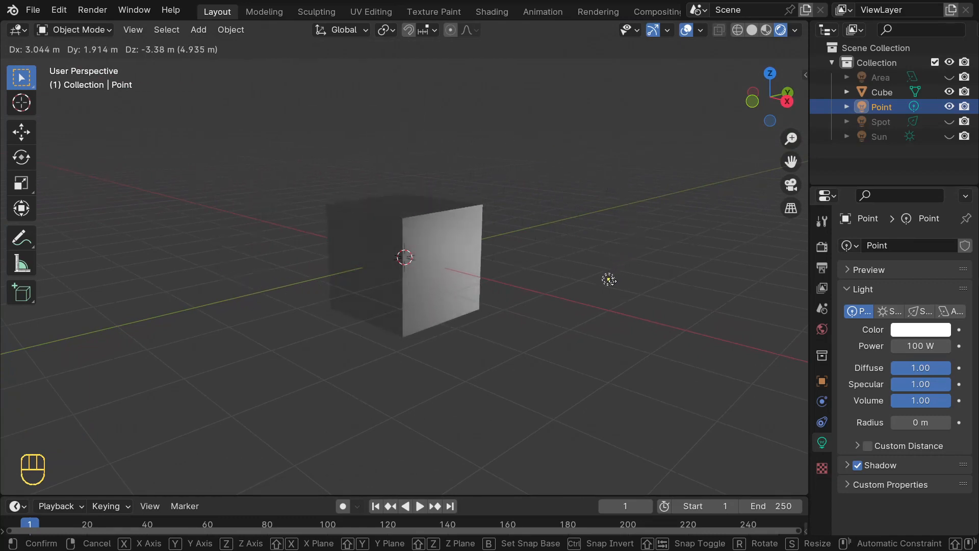
{"action": "left_click", "coordinate": [608, 283]}
{"action": "middle_click_drag", "start_coordinate": [527, 252], "coordinate": [246, 296]}
{"action": "middle_click_drag", "start_coordinate": [422, 125], "coordinate": [376, 175]}
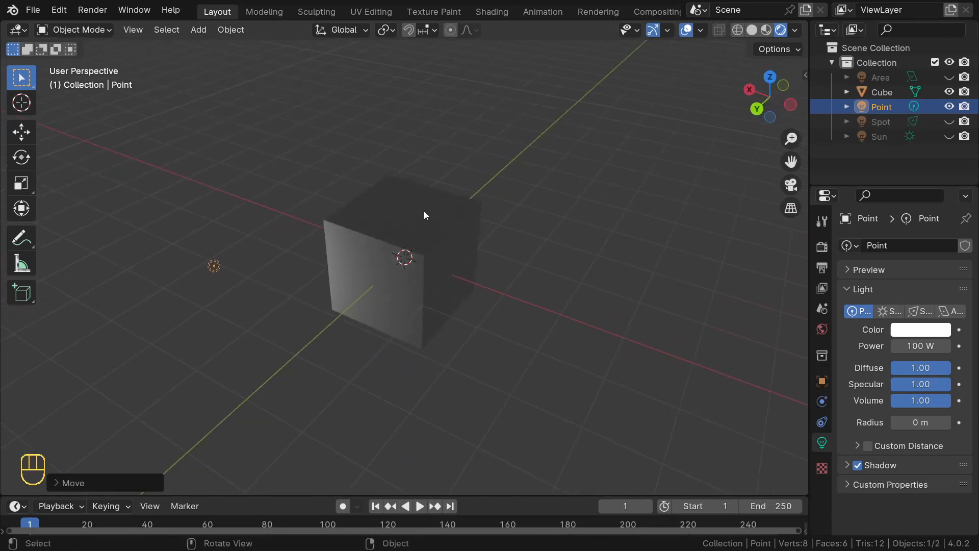
{"action": "middle_click_drag", "start_coordinate": [424, 210], "coordinate": [473, 312]}
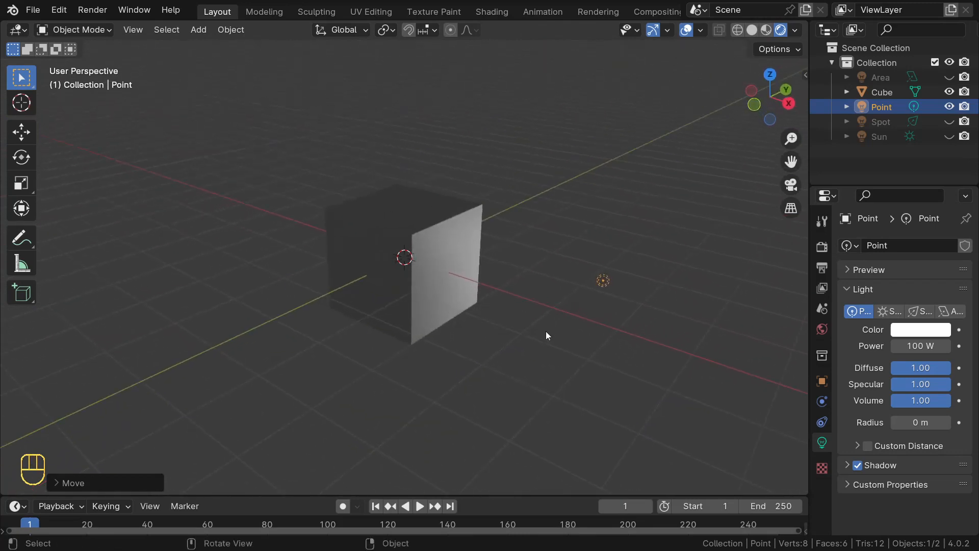
Step: In front view, move the point light back above the cube by about -3.02 m in X and 3.15 m in Z
{"action": "key", "text": "KP_1"}
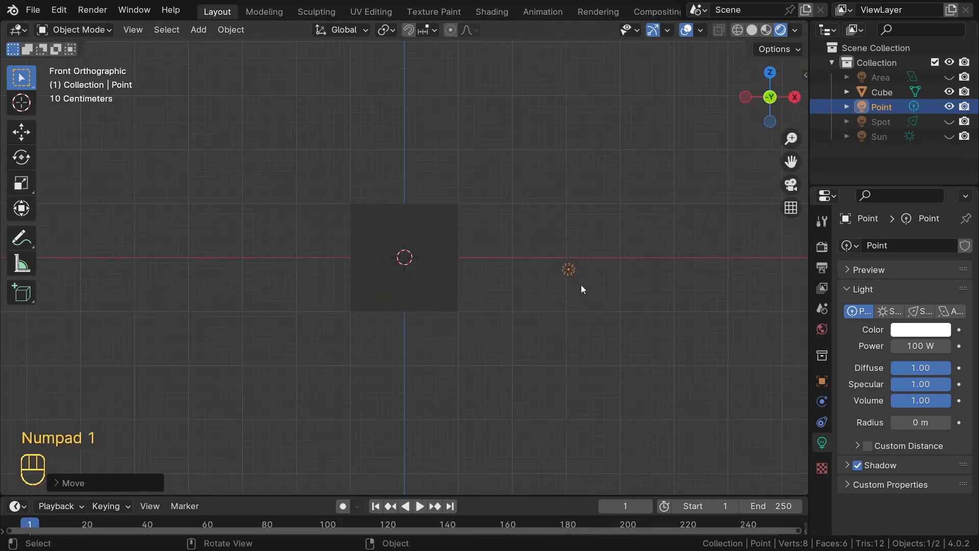
{"action": "key", "text": "g"}
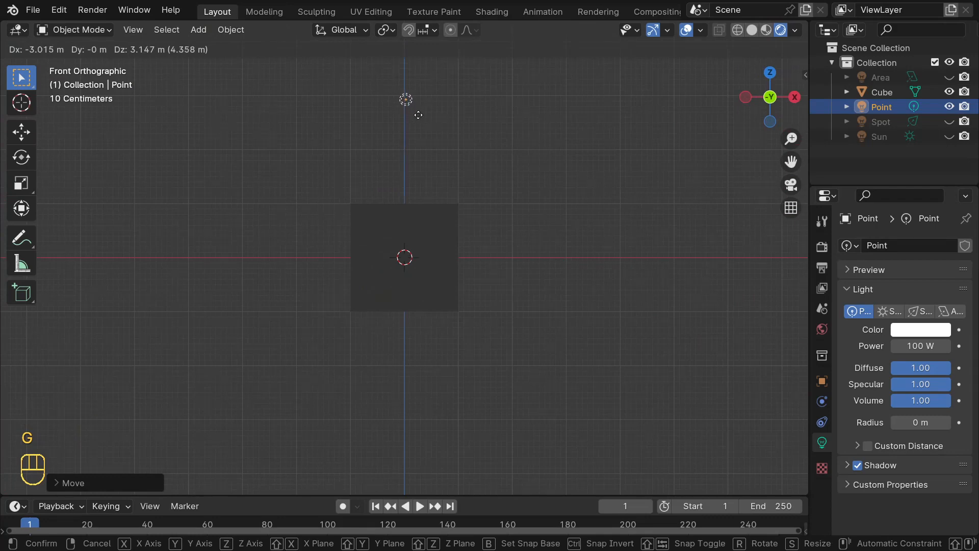
{"action": "left_click", "coordinate": [418, 115]}
{"action": "middle_click_drag", "start_coordinate": [422, 118], "coordinate": [194, 176]}
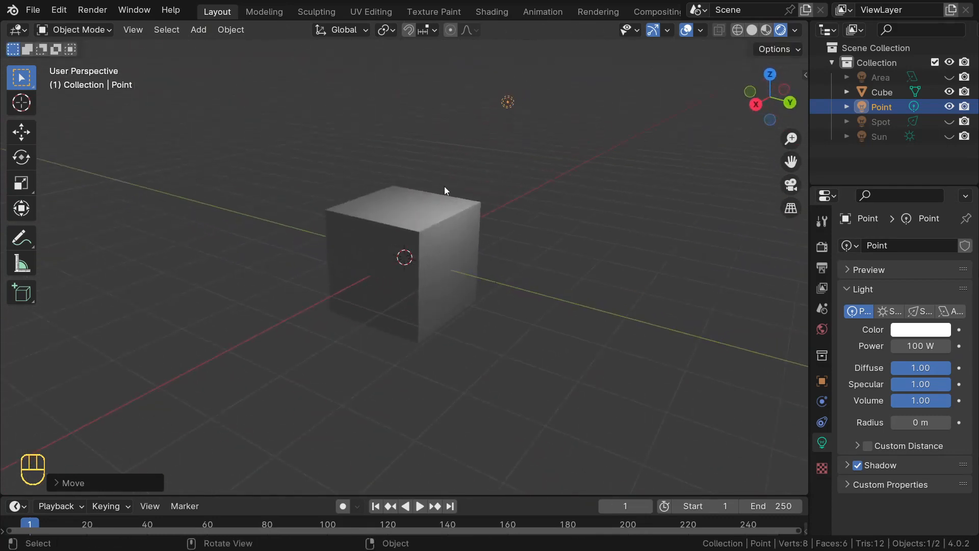
{"action": "middle_click_drag", "start_coordinate": [443, 185], "coordinate": [401, 177]}
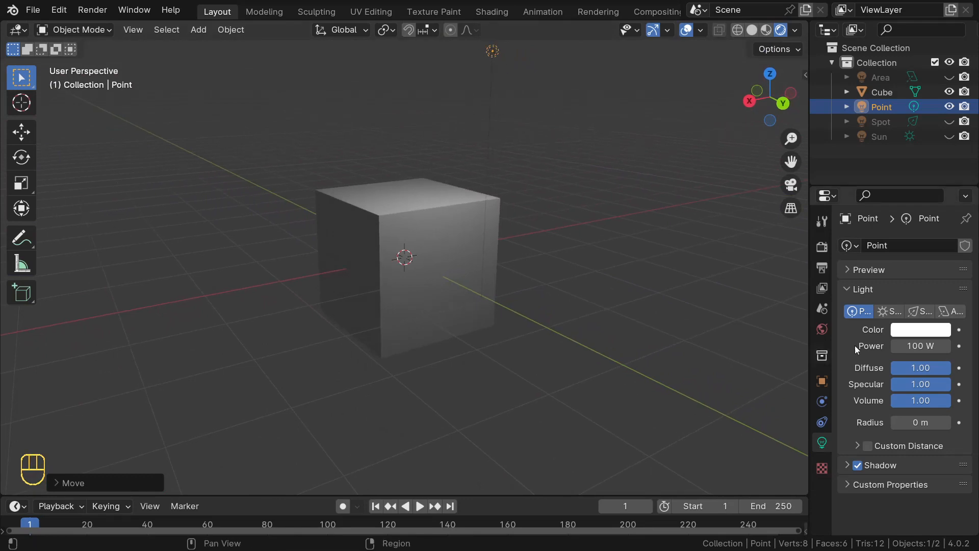
Step: Change the point light's color to bright green and examine the green lighting on the cube from several sides
{"action": "left_click", "coordinate": [910, 333]}
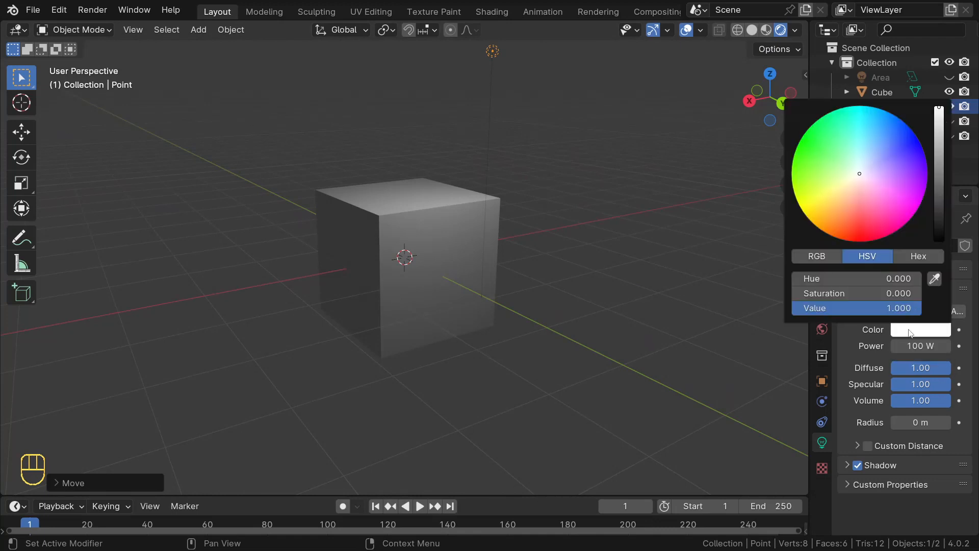
{"action": "left_click_drag", "start_coordinate": [863, 176], "coordinate": [800, 143]}
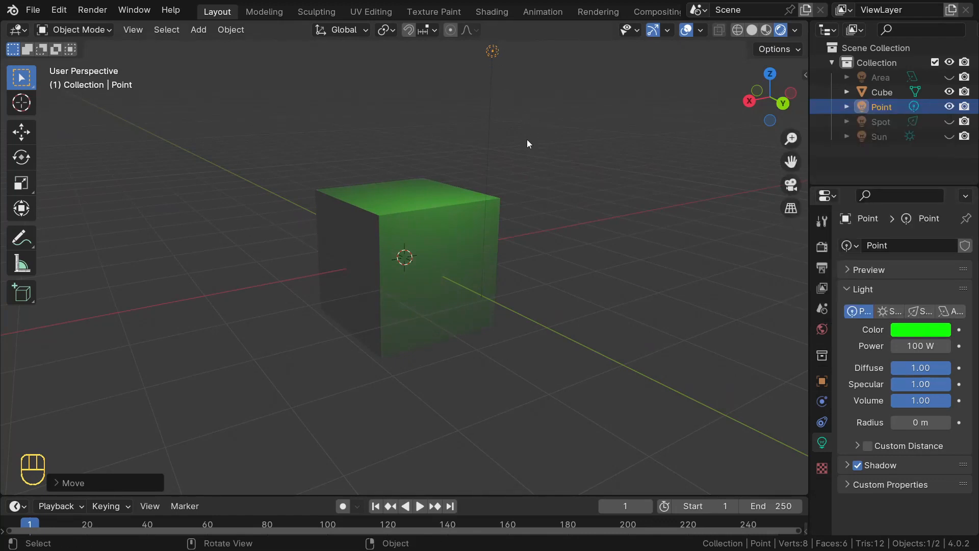
{"action": "middle_click_drag", "start_coordinate": [527, 142], "coordinate": [261, 45]}
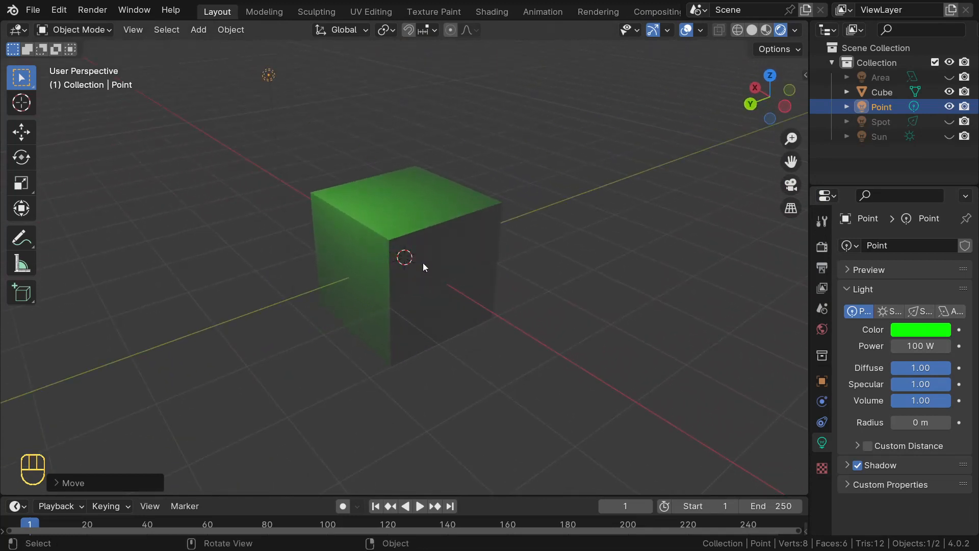
{"action": "middle_click_drag", "start_coordinate": [437, 234], "coordinate": [392, 224]}
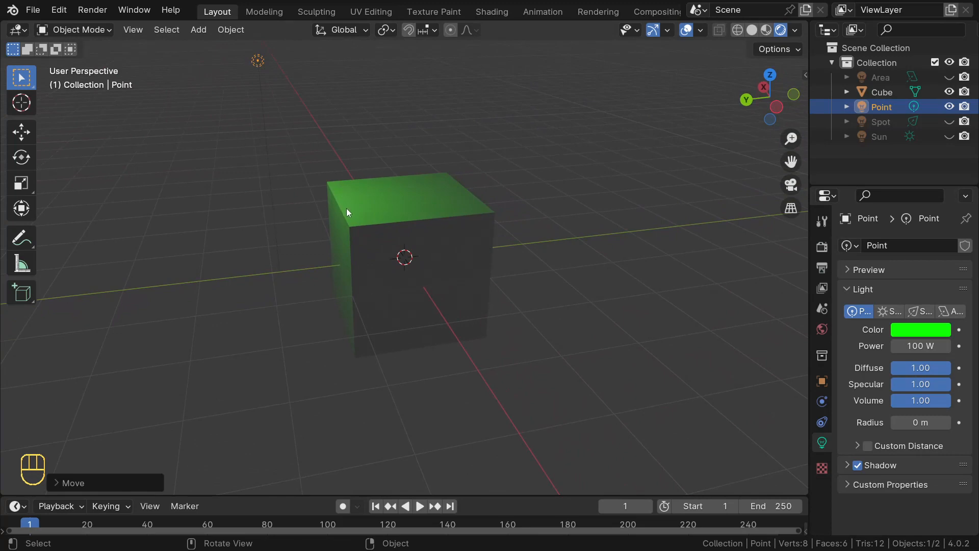
{"action": "middle_click_drag", "start_coordinate": [335, 209], "coordinate": [472, 206]}
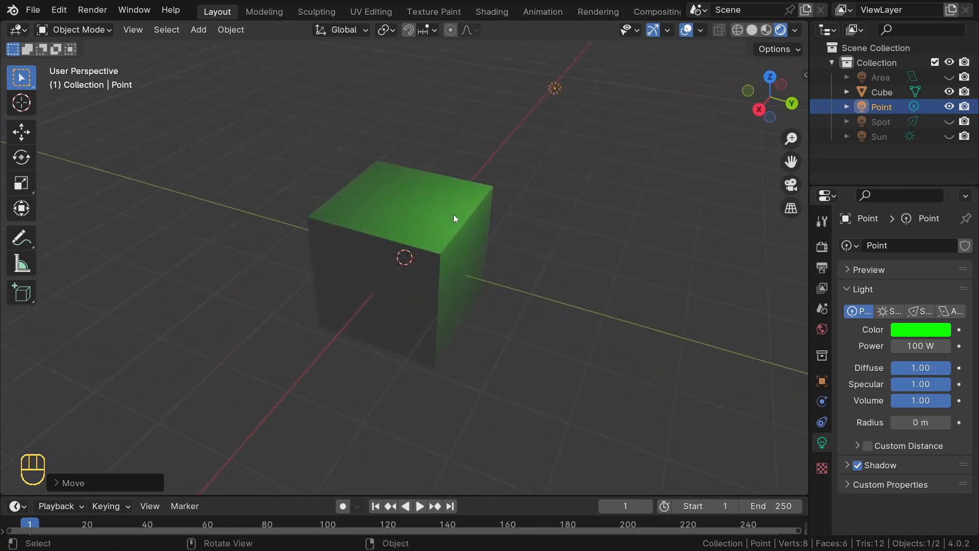
{"action": "middle_click_drag", "start_coordinate": [460, 226], "coordinate": [480, 230]}
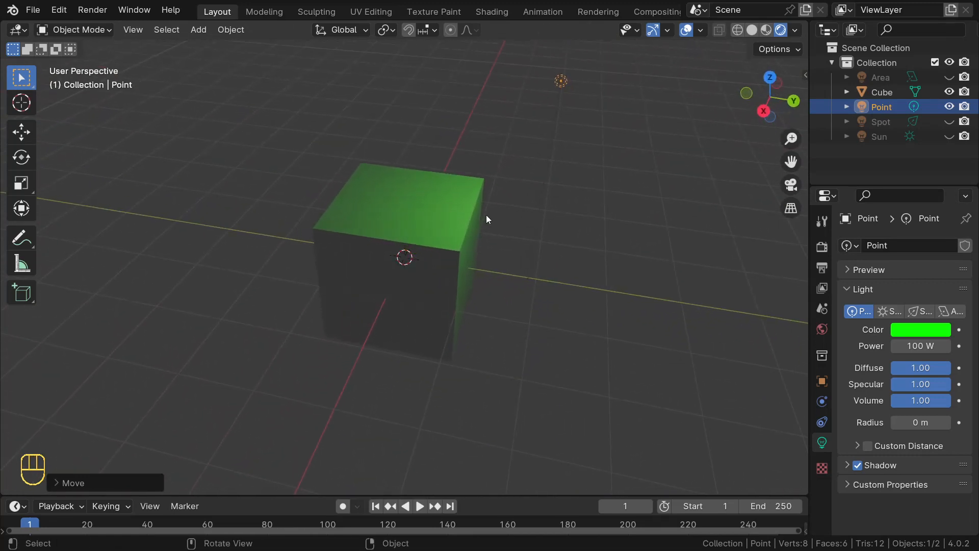
Step: Hide the point light, show the spot light, and examine its circle of light on the cube's top face
{"action": "key", "text": "KP_1"}
{"action": "middle_click_drag", "start_coordinate": [478, 157], "coordinate": [478, 160]}
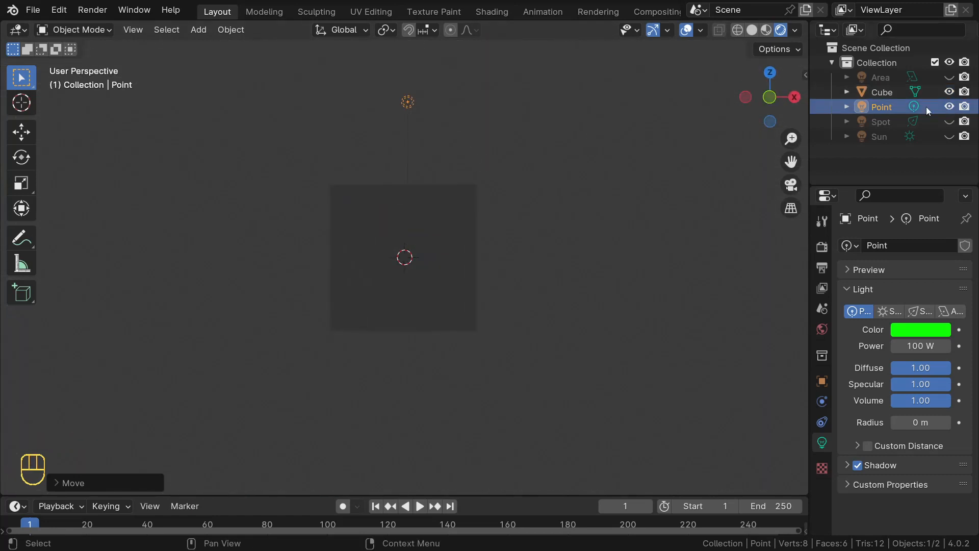
{"action": "left_click", "coordinate": [949, 107]}
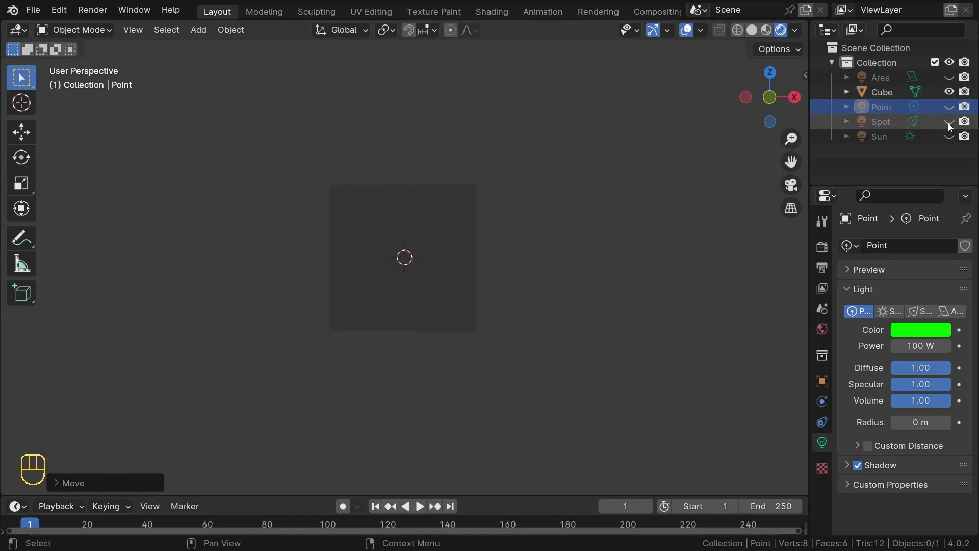
{"action": "left_click", "coordinate": [948, 122]}
{"action": "middle_click_drag", "start_coordinate": [540, 165], "coordinate": [419, 231]}
{"action": "scroll", "coordinate": [434, 231], "scroll_direction": "up", "scroll_amount": 1}
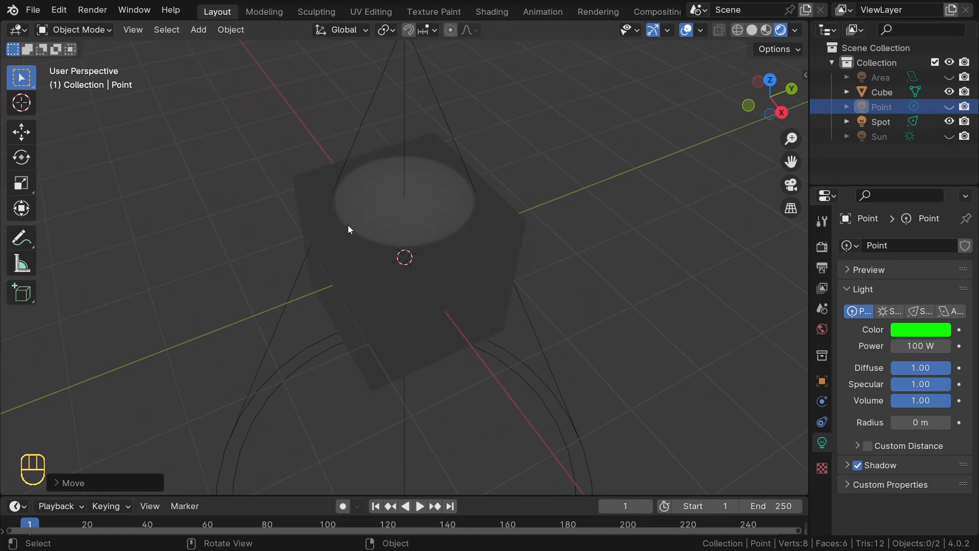
{"action": "middle_click_drag", "start_coordinate": [380, 189], "coordinate": [463, 155]}
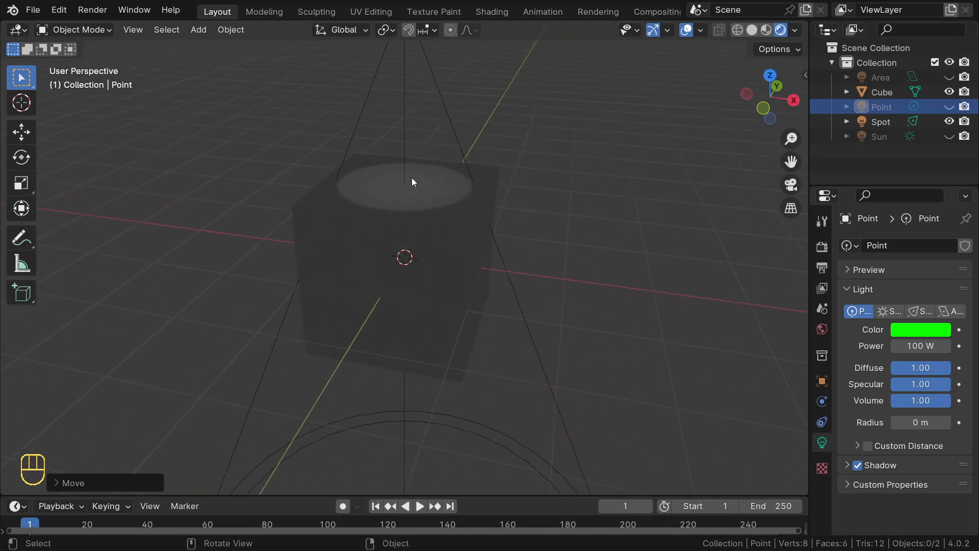
{"action": "middle_click_drag", "start_coordinate": [421, 193], "coordinate": [366, 164]}
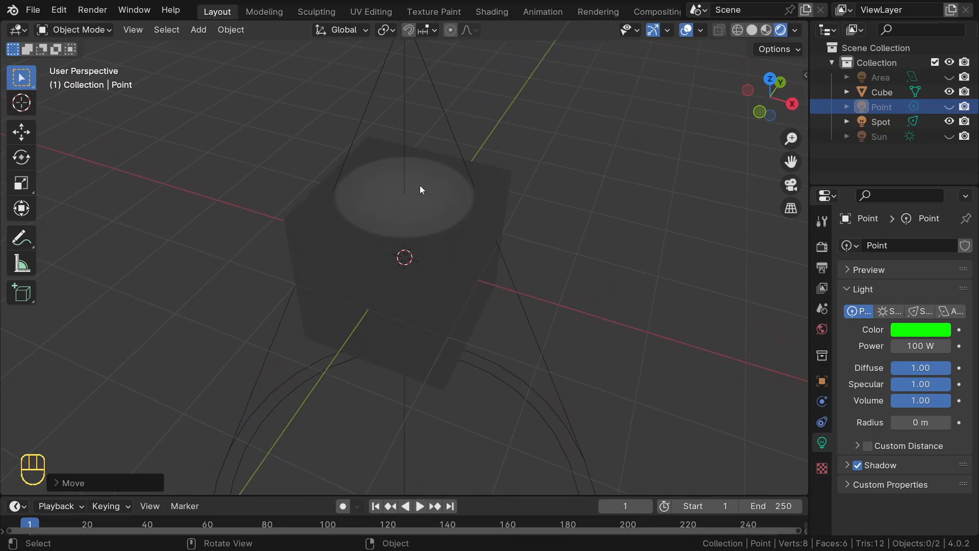
Step: Set the spot light's power to 50 W and examine the circle of light on the cube's top face
{"action": "scroll", "coordinate": [419, 189], "scroll_direction": "up", "scroll_amount": 1}
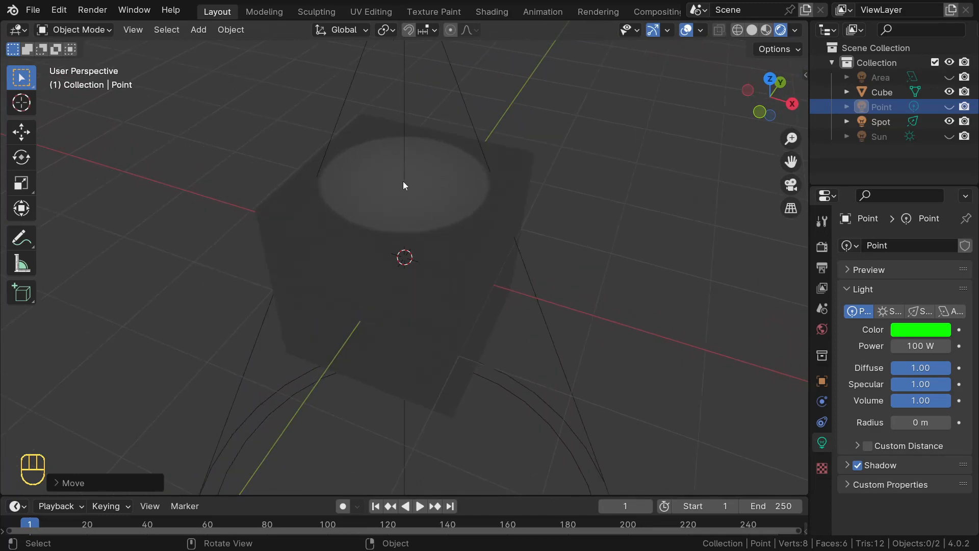
{"action": "scroll", "coordinate": [436, 143], "scroll_direction": "down", "scroll_amount": 4}
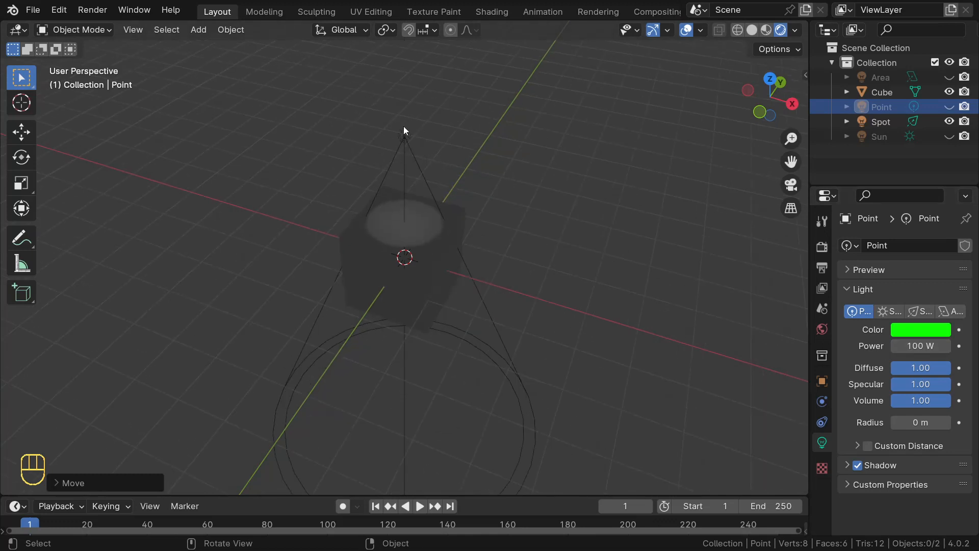
{"action": "left_click", "coordinate": [404, 135]}
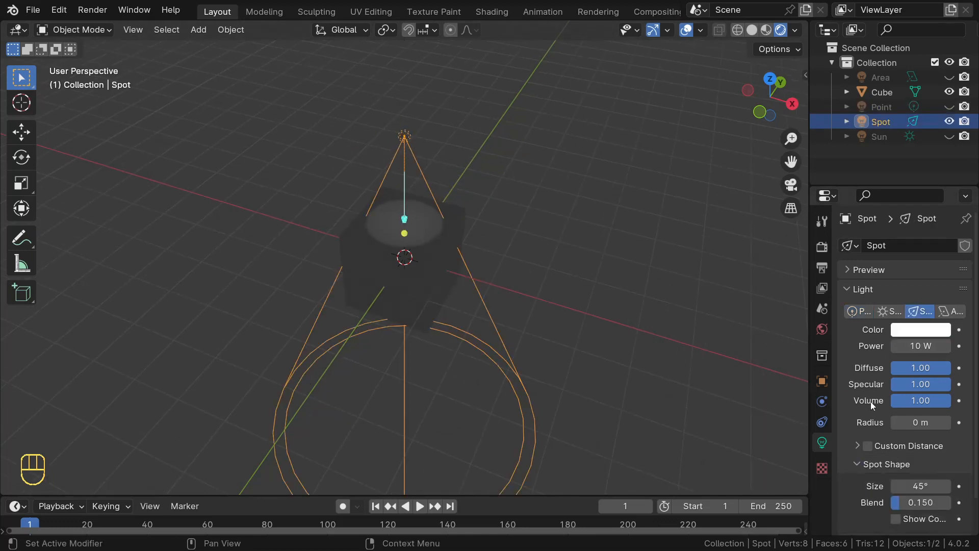
{"action": "scroll", "coordinate": [518, 260], "scroll_direction": "up", "scroll_amount": 2}
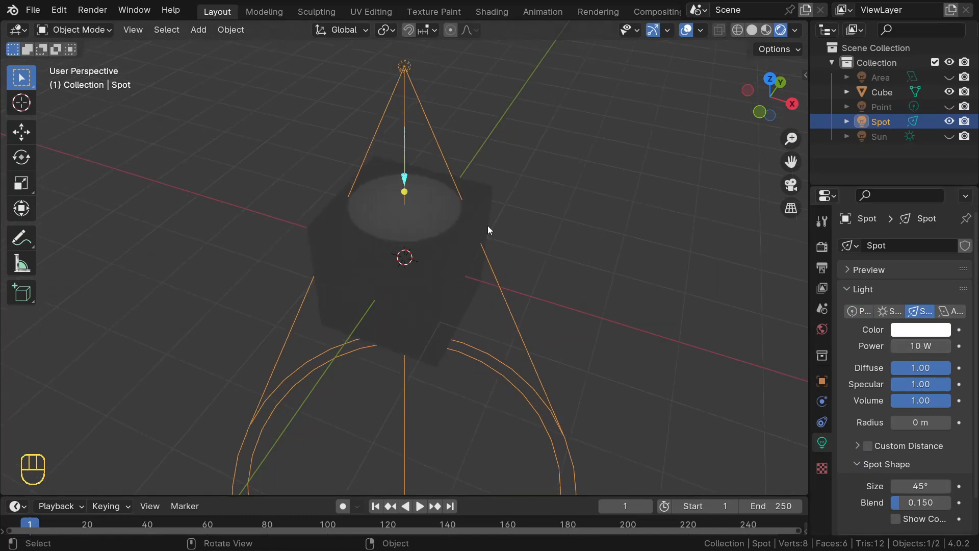
{"action": "left_click", "coordinate": [916, 347]}
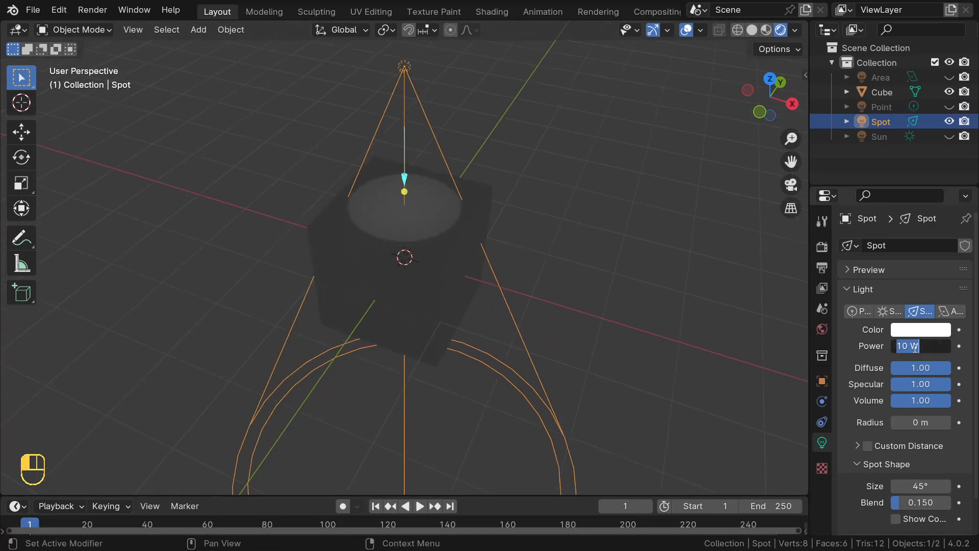
{"action": "type", "text": "50"}
{"action": "key", "text": "Return"}
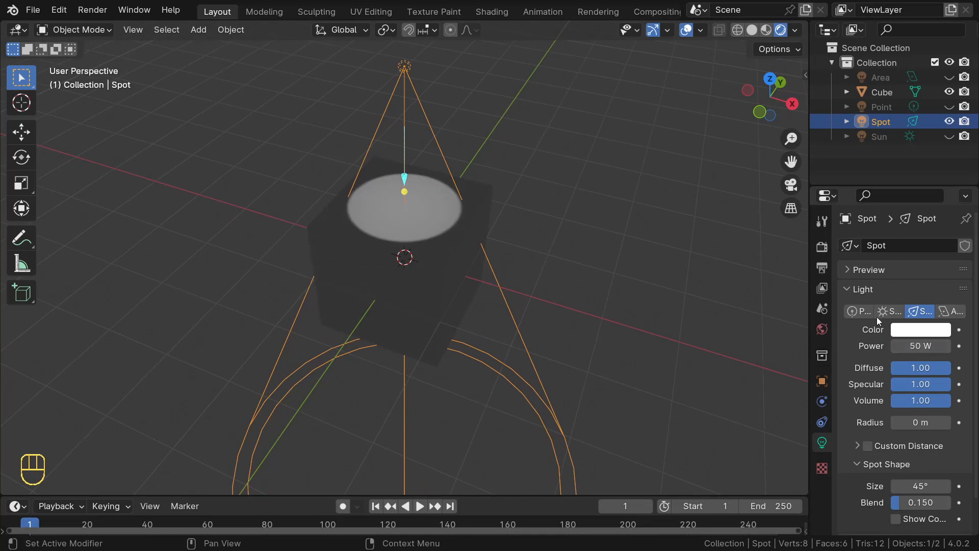
{"action": "middle_click_drag", "start_coordinate": [417, 235], "coordinate": [434, 146]}
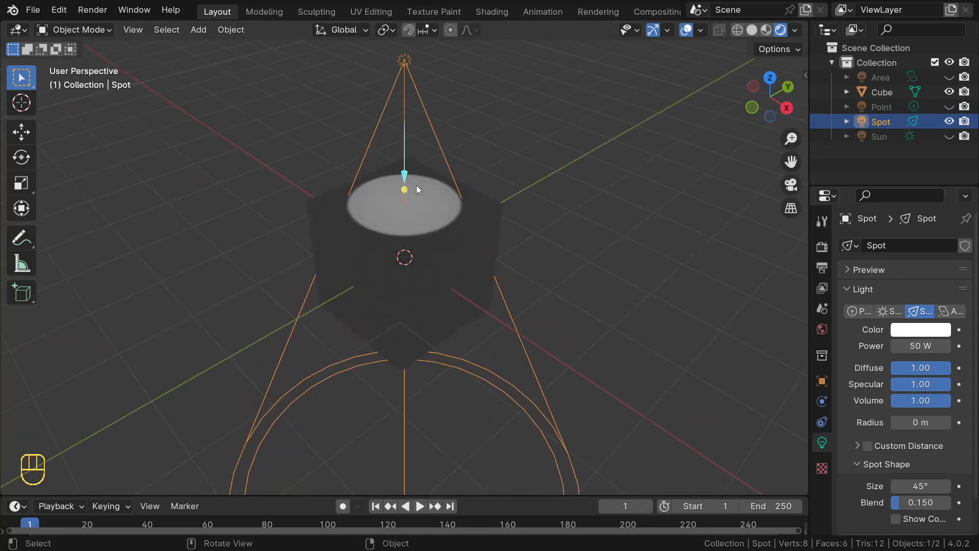
{"action": "scroll", "coordinate": [441, 187], "scroll_direction": "up", "scroll_amount": 1}
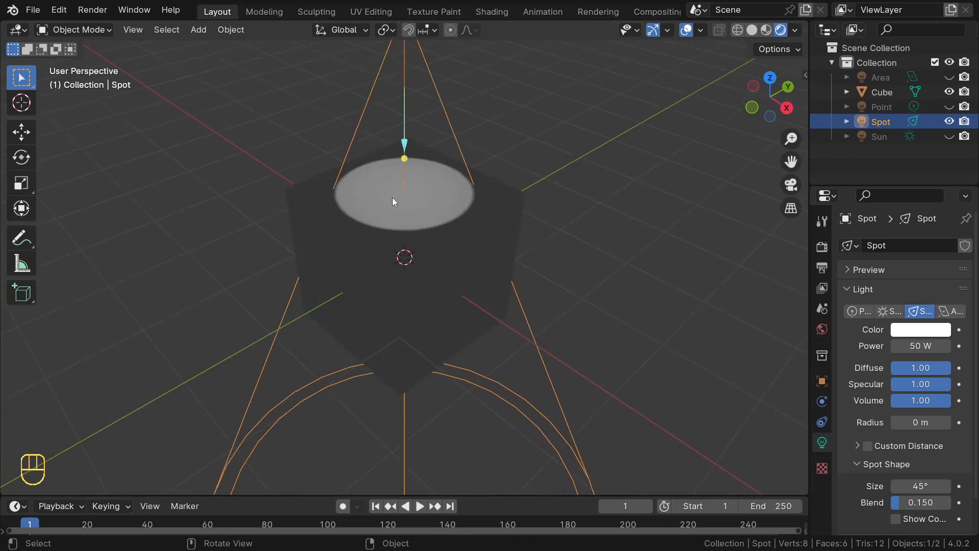
Step: Narrow the spot light's cone size to 24.6° and examine the lit circle from several sides
{"action": "scroll", "coordinate": [411, 208], "scroll_direction": "down", "scroll_amount": 3}
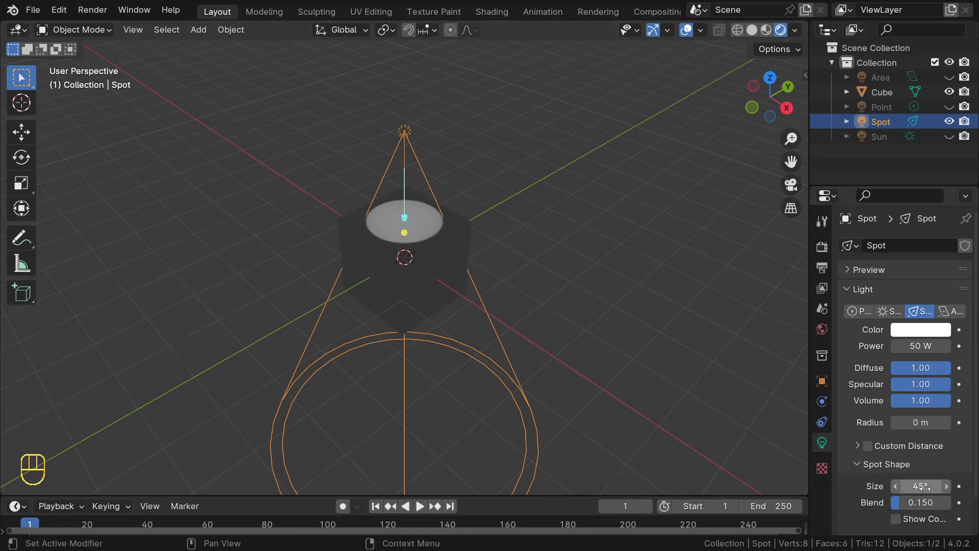
{"action": "left_click_drag", "start_coordinate": [926, 487], "coordinate": [884, 486]}
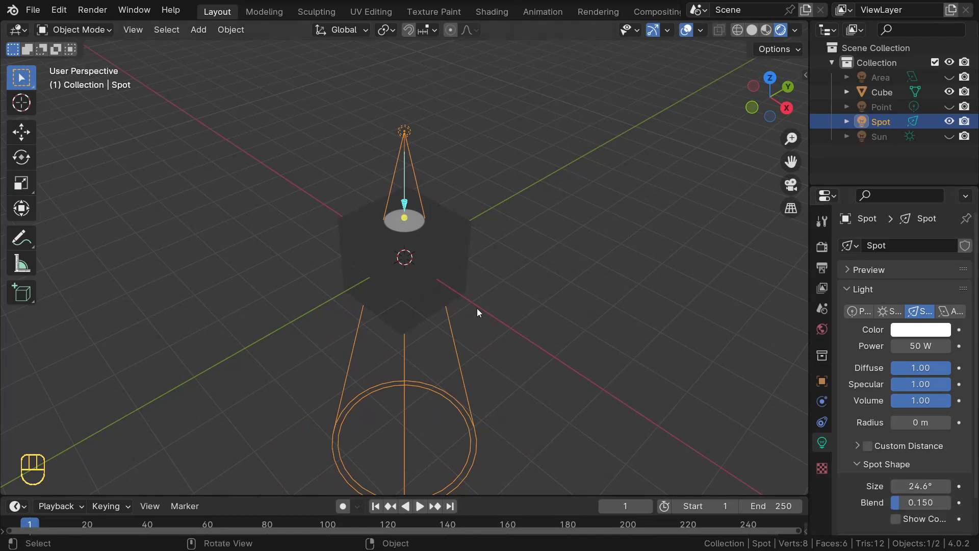
{"action": "scroll", "coordinate": [457, 278], "scroll_direction": "up", "scroll_amount": 3}
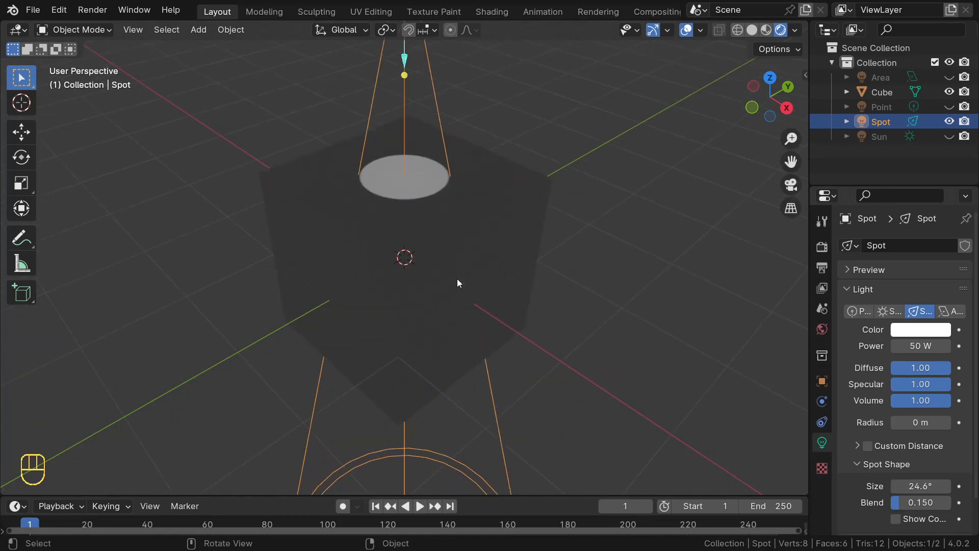
{"action": "scroll", "coordinate": [457, 278], "scroll_direction": "down", "scroll_amount": 2}
{"action": "middle_click_drag", "start_coordinate": [458, 279], "coordinate": [381, 113]}
{"action": "scroll", "coordinate": [418, 182], "scroll_direction": "up", "scroll_amount": 3}
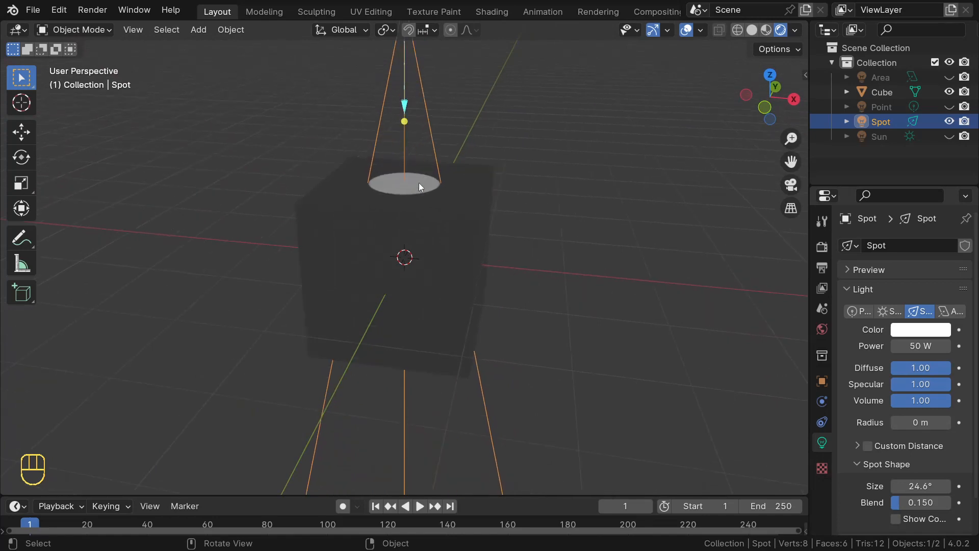
{"action": "middle_click_drag", "start_coordinate": [421, 185], "coordinate": [376, 156]}
{"action": "scroll", "coordinate": [376, 156], "scroll_direction": "down", "scroll_amount": 2}
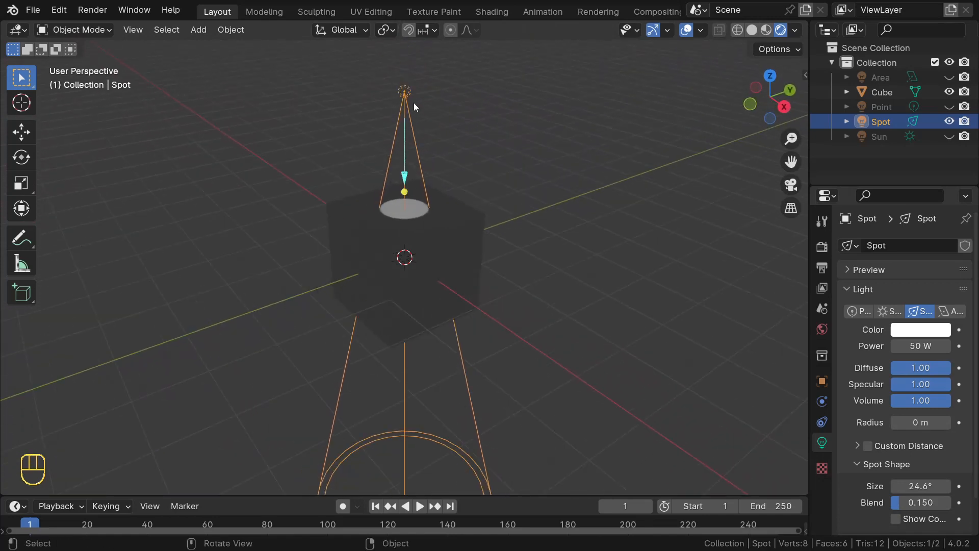
Step: Move the spot light out beside the cube and rotate it to aim at the cube's upper edge
{"action": "key", "text": "g"}
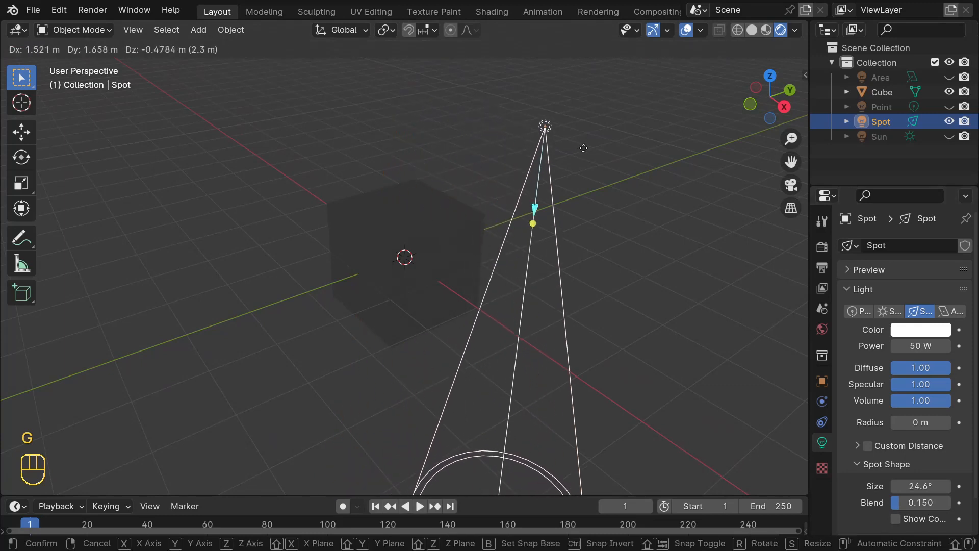
{"action": "left_click", "coordinate": [615, 183]}
{"action": "key", "text": "r"}
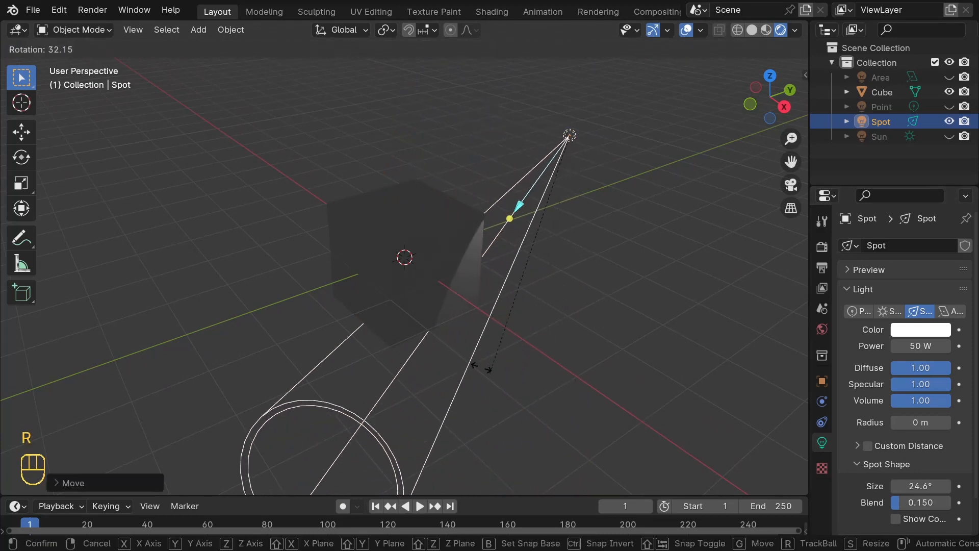
{"action": "left_click", "coordinate": [421, 323]}
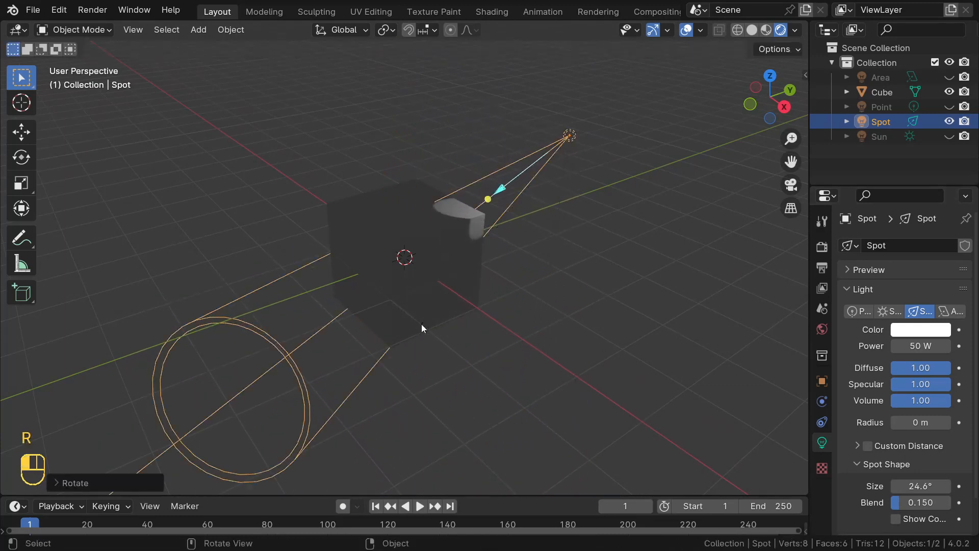
{"action": "middle_click_drag", "start_coordinate": [498, 236], "coordinate": [261, 274]}
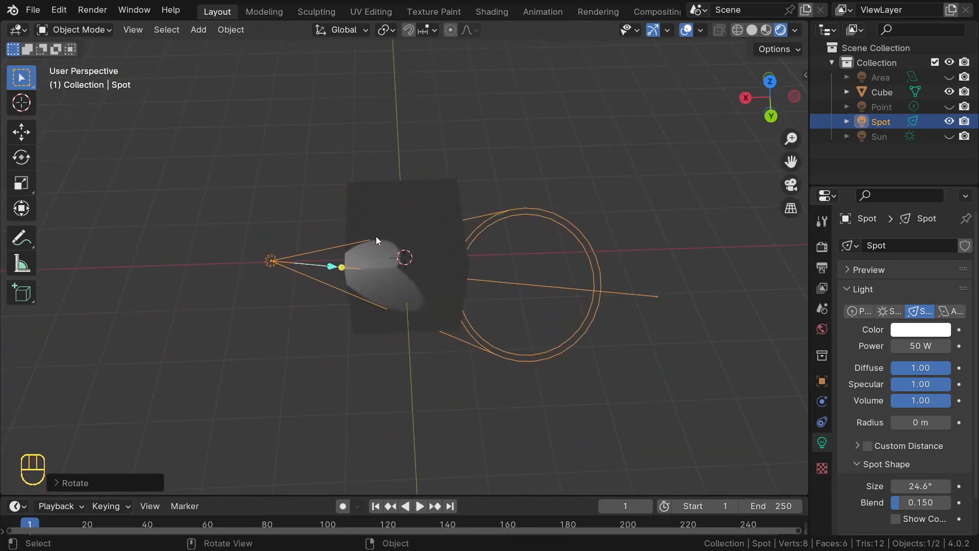
{"action": "scroll", "coordinate": [377, 250], "scroll_direction": "up", "scroll_amount": 2}
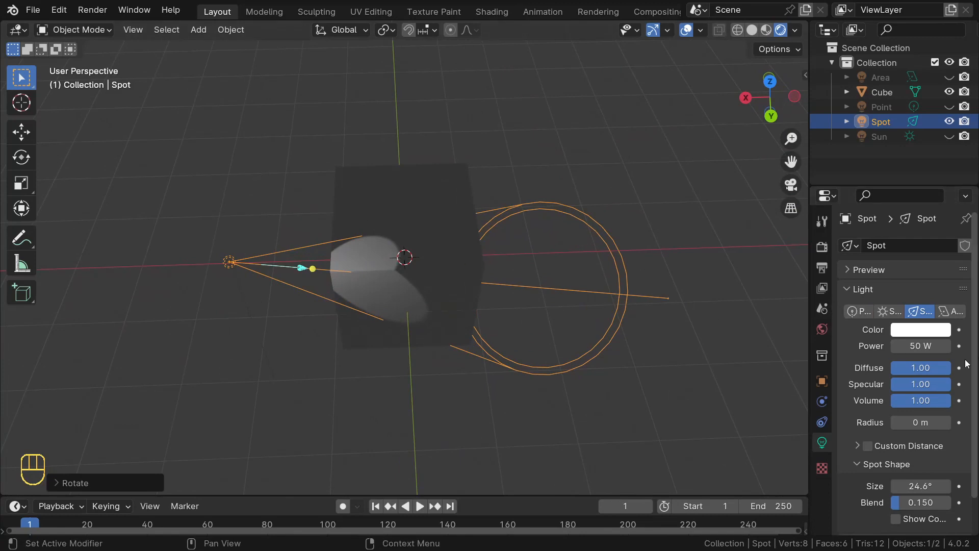
Step: Change the spot light's color to light orange and examine the tinted light on the cube
{"action": "left_click", "coordinate": [923, 330]}
{"action": "left_click", "coordinate": [847, 159]}
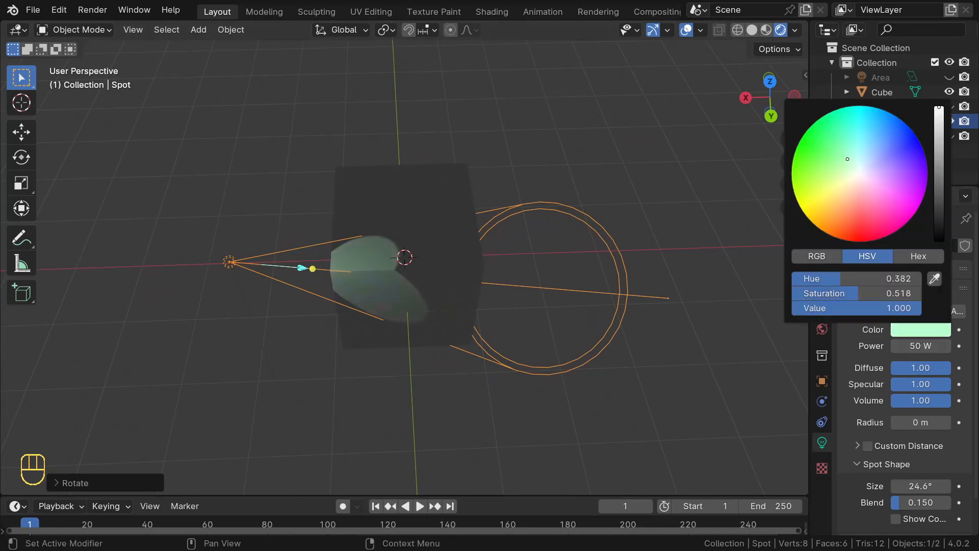
{"action": "left_click_drag", "start_coordinate": [847, 159], "coordinate": [850, 201]}
{"action": "middle_click_drag", "start_coordinate": [233, 253], "coordinate": [428, 219]}
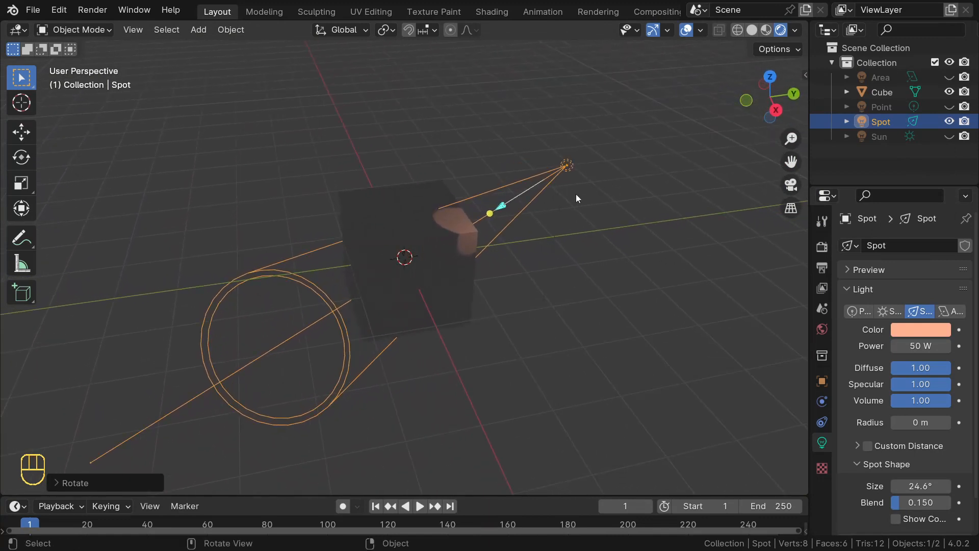
Step: Hide the spot light, show the sun light above the cube, and select it
{"action": "key", "text": "h"}
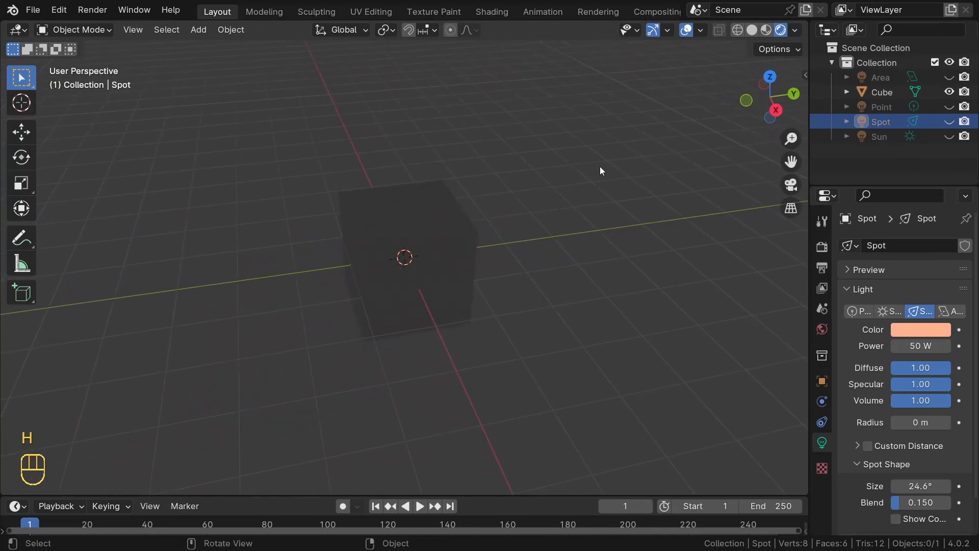
{"action": "left_click", "coordinate": [949, 136]}
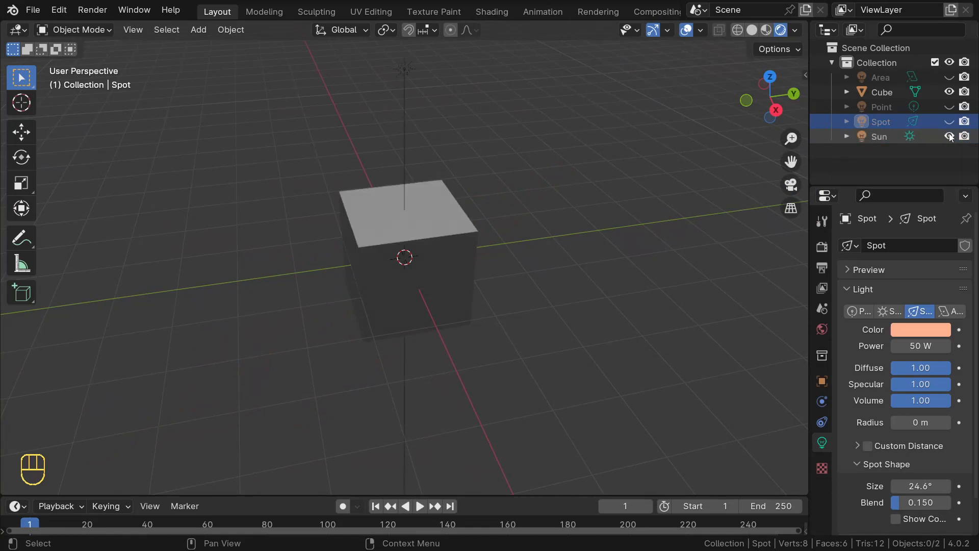
{"action": "middle_click_drag", "start_coordinate": [487, 200], "coordinate": [414, 126]}
{"action": "scroll", "coordinate": [414, 146], "scroll_direction": "down", "scroll_amount": 1}
{"action": "left_click", "coordinate": [408, 89]}
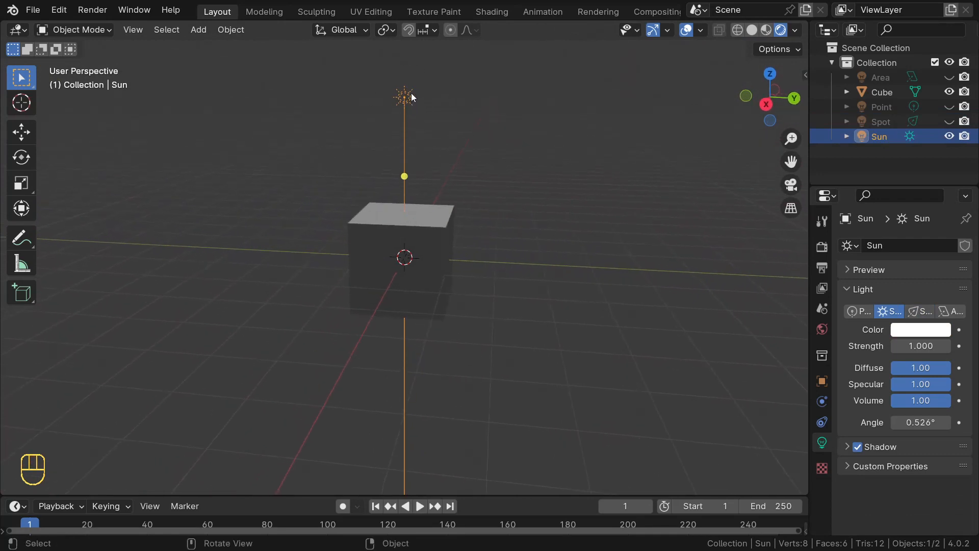
Step: Move the sun light by about 0.33 m in X, -3.02 m in Y and 0.54 m in Z, and examine the cube's shading
{"action": "key", "text": "g"}
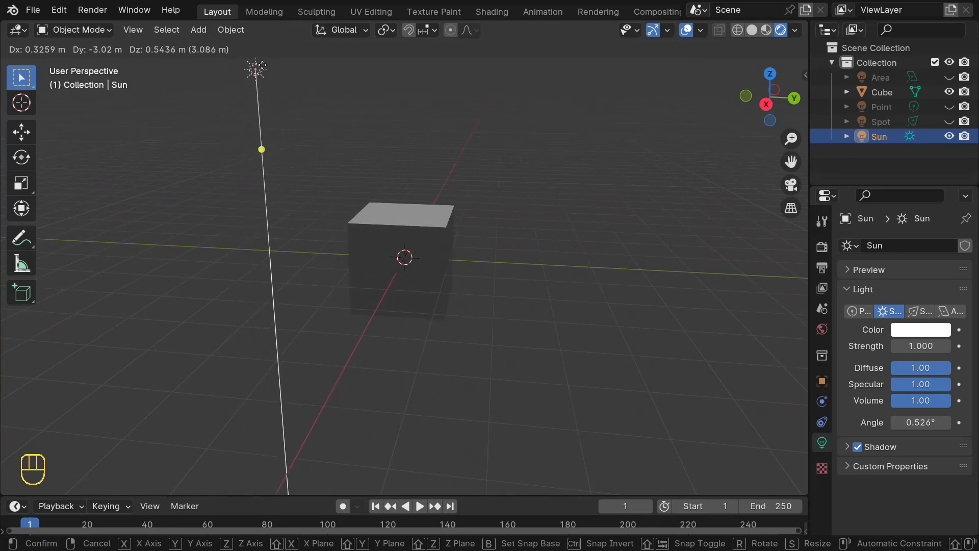
{"action": "left_click", "coordinate": [262, 65]}
{"action": "middle_click_drag", "start_coordinate": [385, 104], "coordinate": [363, 138]}
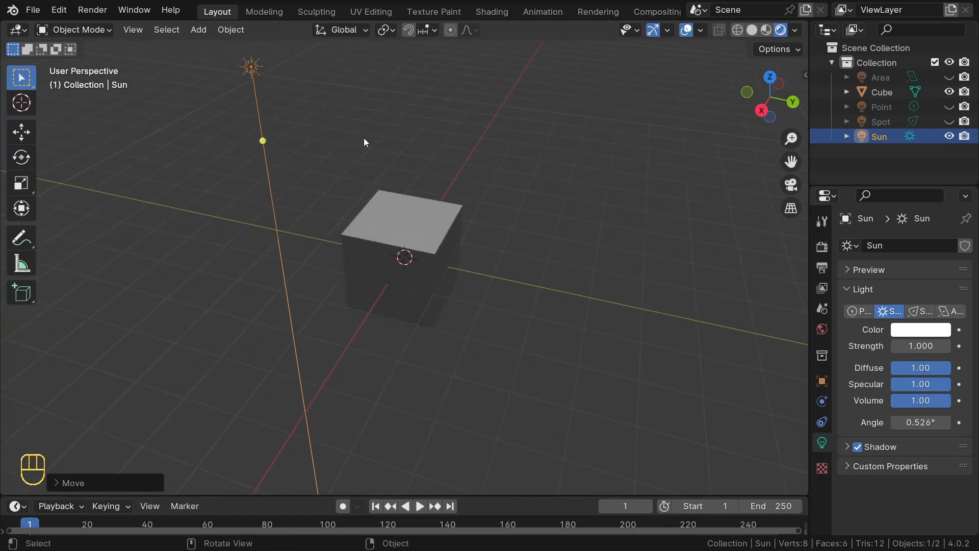
{"action": "middle_click_drag", "start_coordinate": [510, 320], "coordinate": [411, 121]}
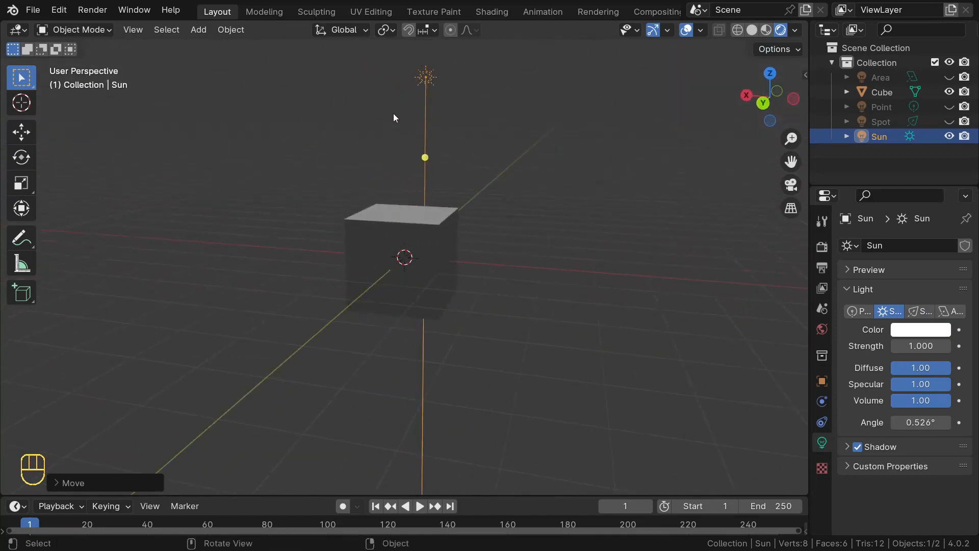
{"action": "middle_click_drag", "start_coordinate": [487, 225], "coordinate": [397, 230]}
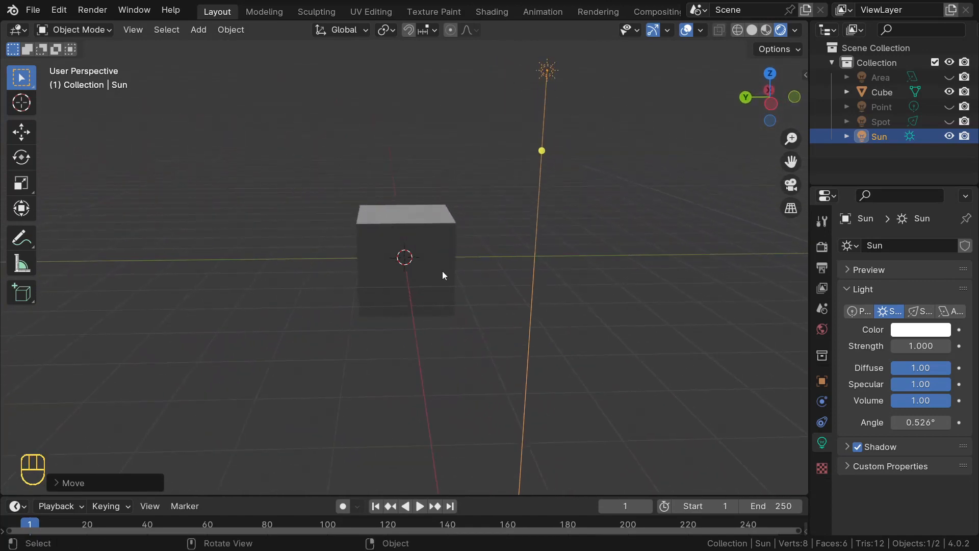
{"action": "middle_click_drag", "start_coordinate": [441, 274], "coordinate": [413, 280]}
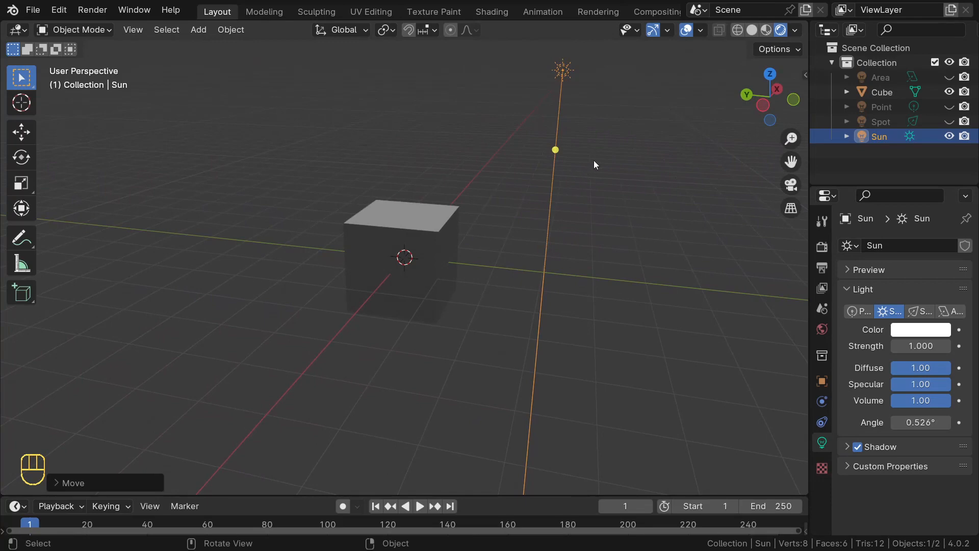
Step: Move the sun light farther away from the cube in the perspective view
{"action": "key", "text": "g"}
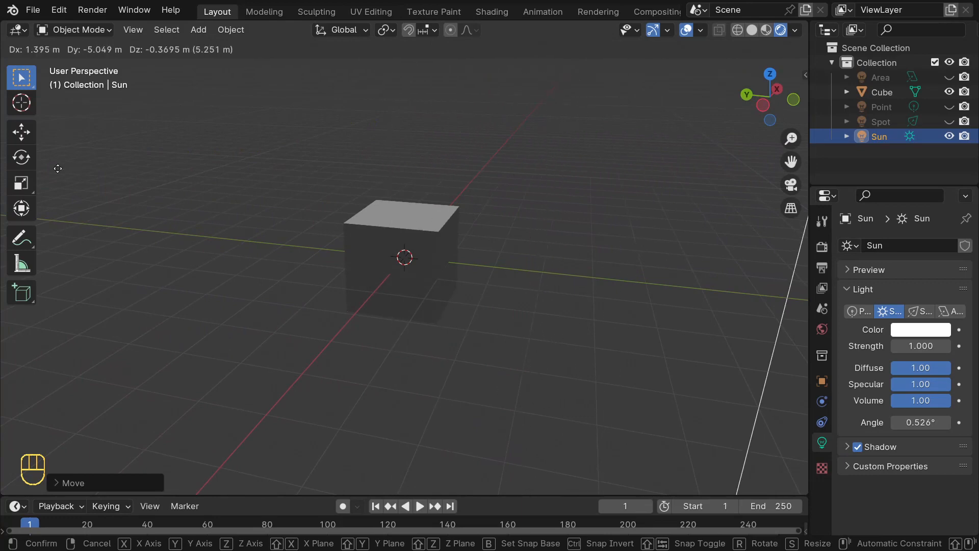
{"action": "left_click", "coordinate": [716, 172]}
{"action": "middle_click_drag", "start_coordinate": [586, 279], "coordinate": [589, 345]}
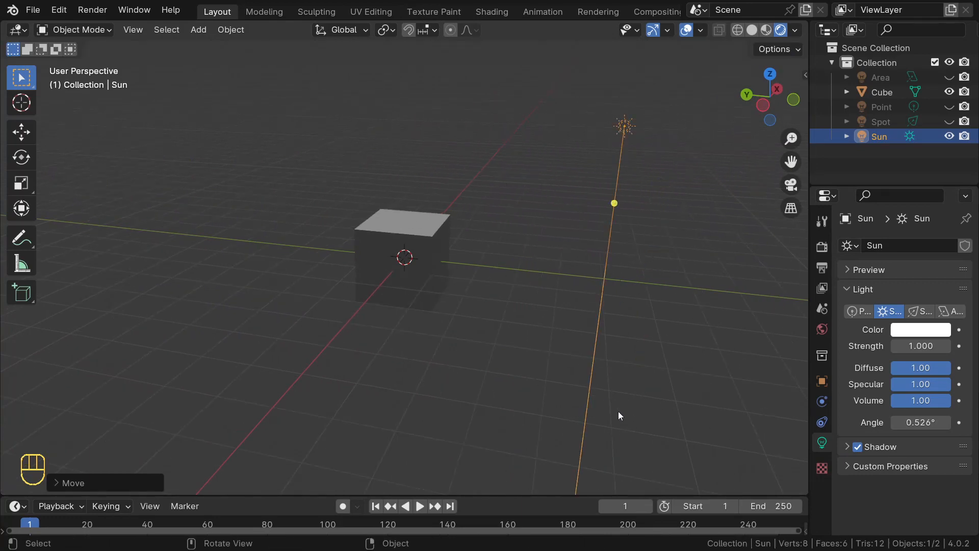
Step: Rotate the sun light by about 57° to aim at the cube and examine the lit faces from several sides
{"action": "key", "text": "r"}
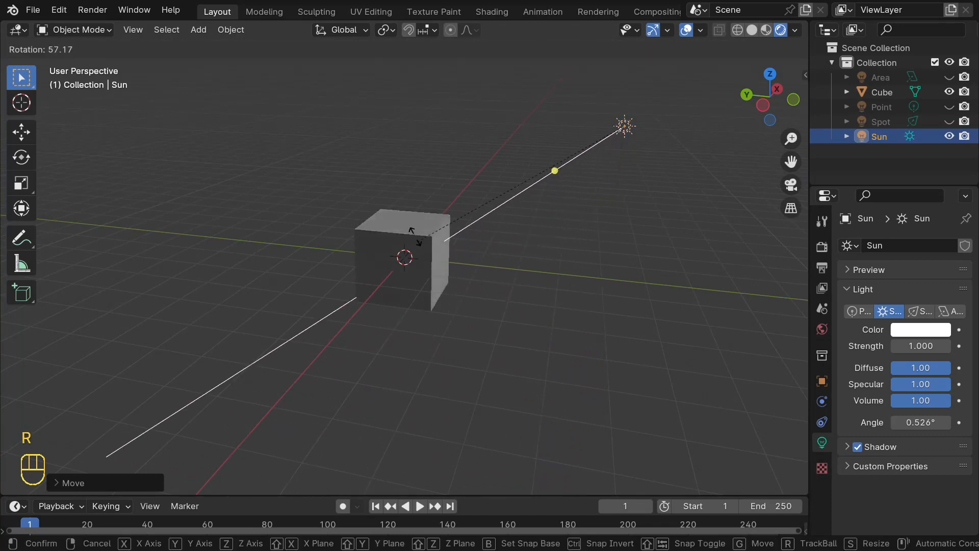
{"action": "left_click", "coordinate": [457, 216]}
{"action": "middle_click_drag", "start_coordinate": [408, 241], "coordinate": [603, 202]}
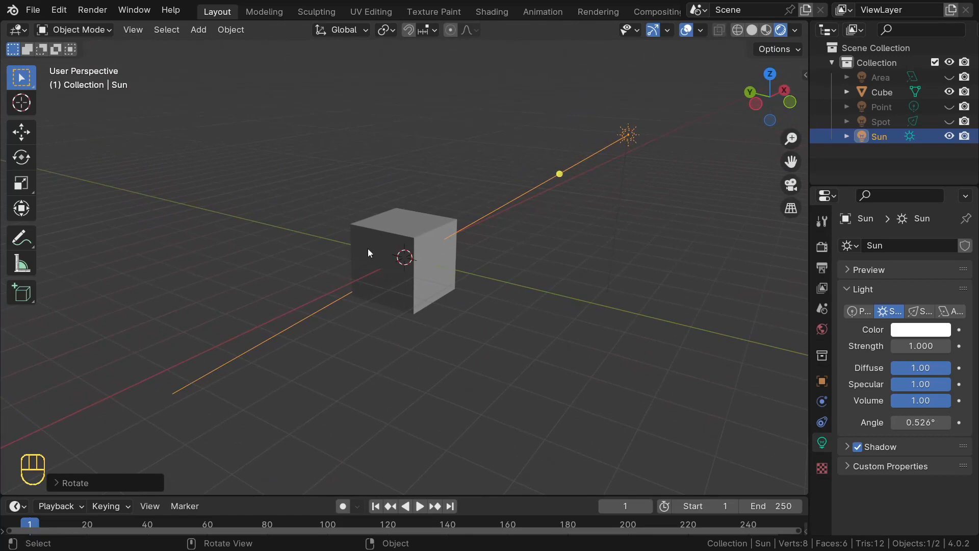
{"action": "middle_click_drag", "start_coordinate": [368, 248], "coordinate": [418, 266]}
{"action": "middle_click_drag", "start_coordinate": [353, 262], "coordinate": [482, 252]}
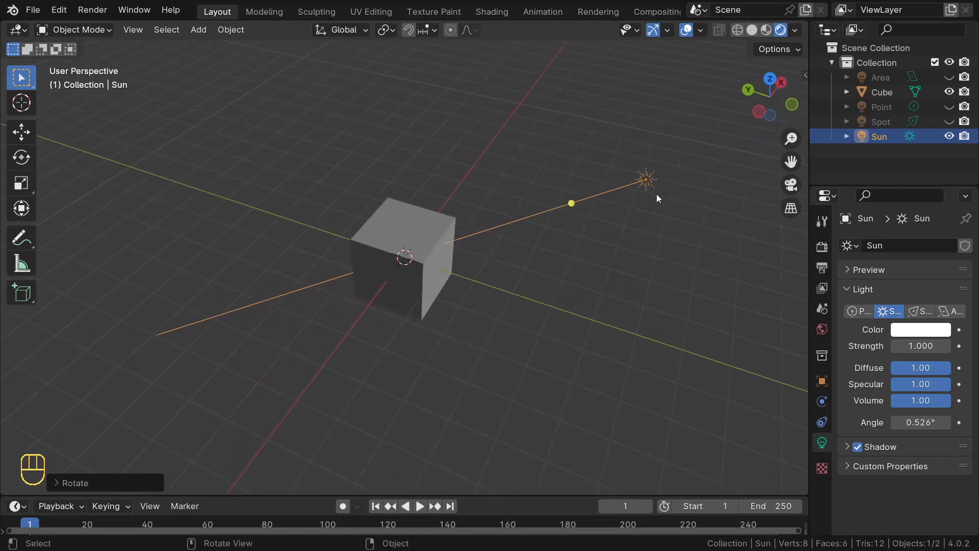
Step: Rotate the sun light by about 100° to point its direction line upward, and examine the cube's side faces
{"action": "key", "text": "r"}
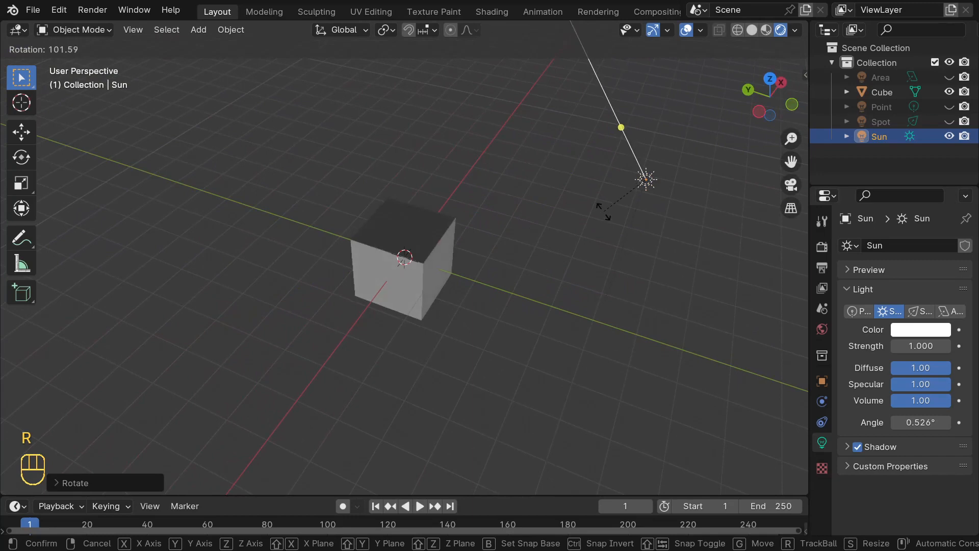
{"action": "left_click", "coordinate": [586, 231]}
{"action": "scroll", "coordinate": [574, 231], "scroll_direction": "down", "scroll_amount": 3}
{"action": "middle_click_drag", "start_coordinate": [574, 231], "coordinate": [463, 250]}
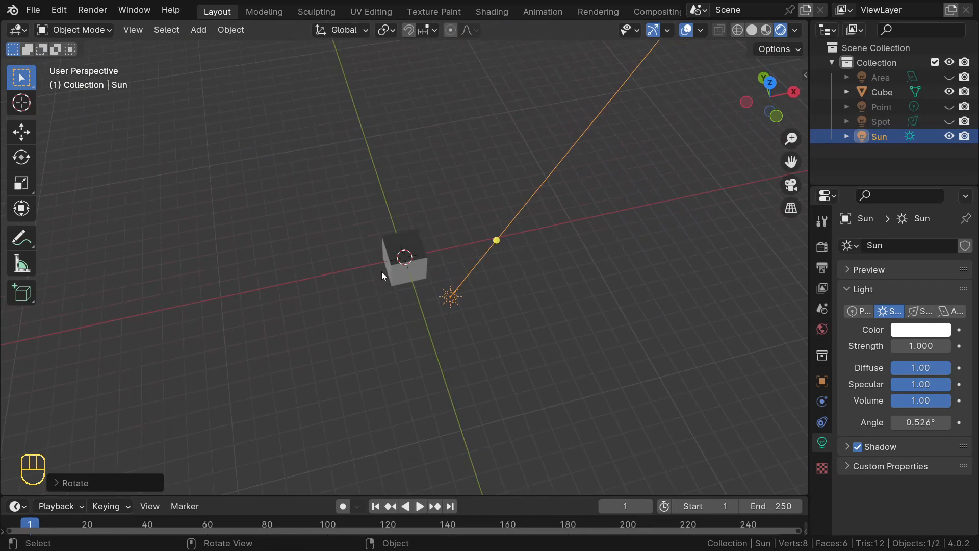
Step: Move the sun light across to the opposite side of the cube, and examine the cube's lit and dark faces from several angles
{"action": "mouse_move", "coordinate": [399, 256]}
{"action": "middle_mouse_down"}
{"action": "mouse_move", "coordinate": [430, 253]}
{"action": "mouse_move", "coordinate": [385, 264]}
{"action": "middle_mouse_up"}
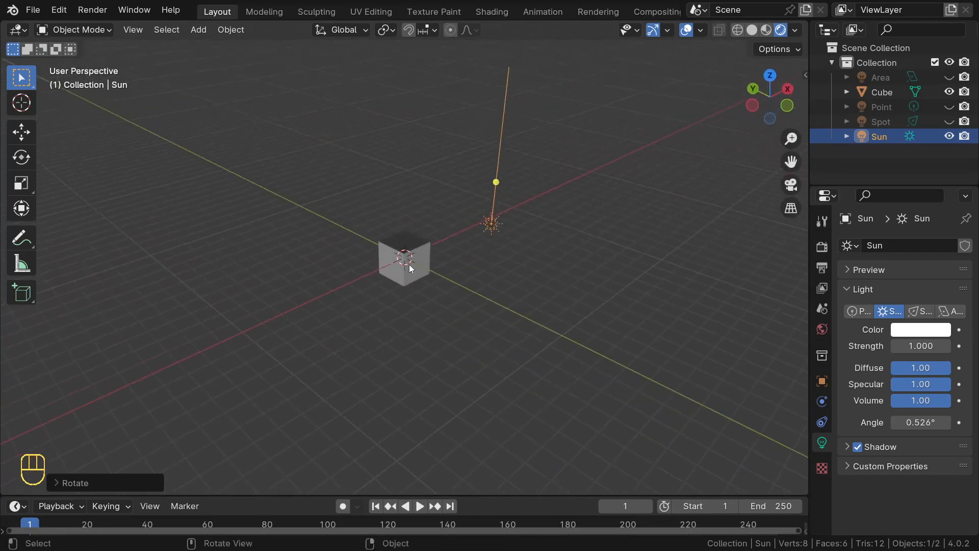
{"action": "key", "text": "g"}
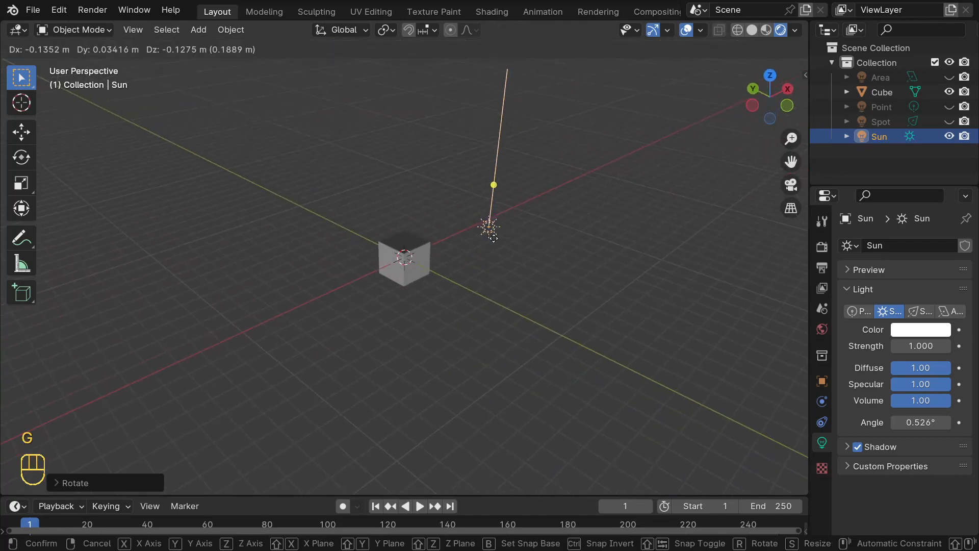
{"action": "left_click", "coordinate": [396, 338]}
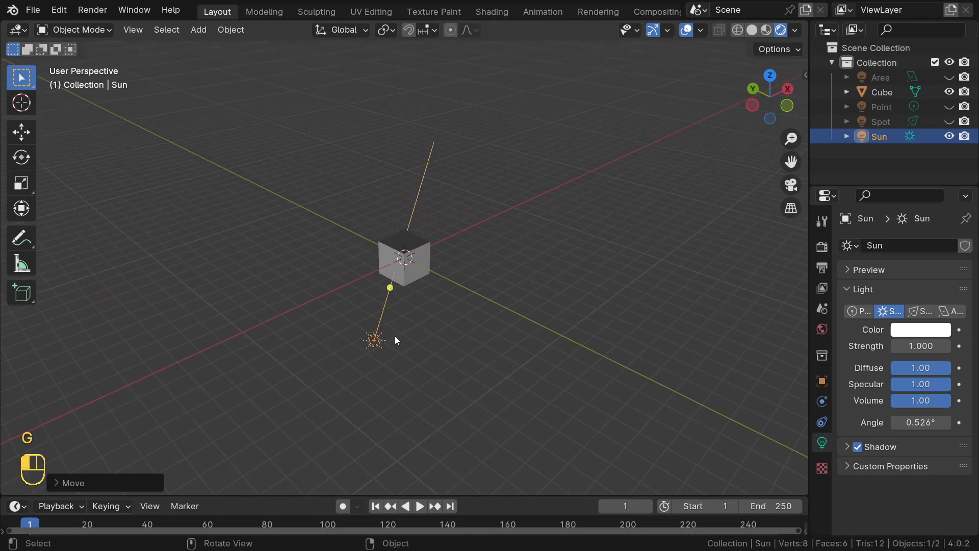
{"action": "middle_click_drag", "start_coordinate": [395, 338], "coordinate": [594, 293]}
{"action": "middle_click_drag", "start_coordinate": [473, 280], "coordinate": [440, 280]}
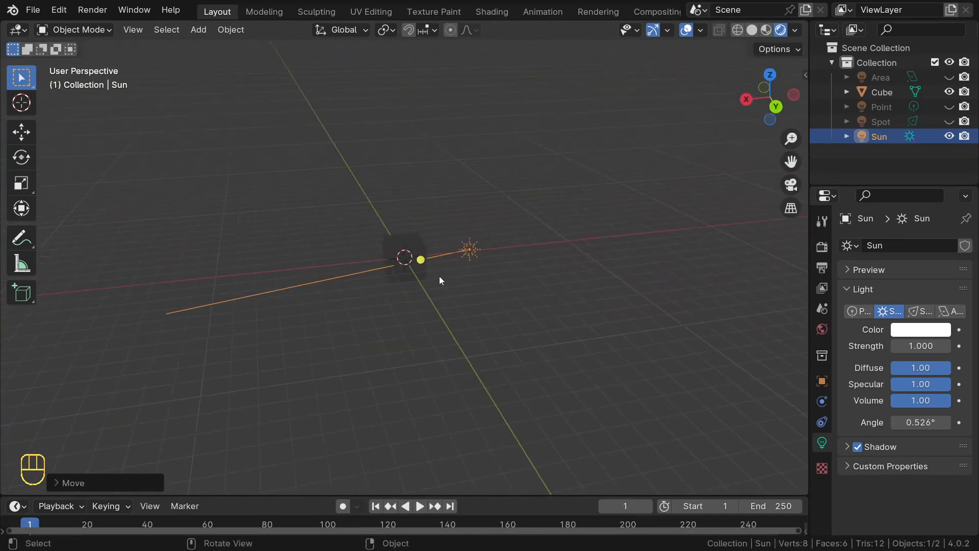
{"action": "scroll", "coordinate": [396, 264], "scroll_direction": "up", "scroll_amount": 2}
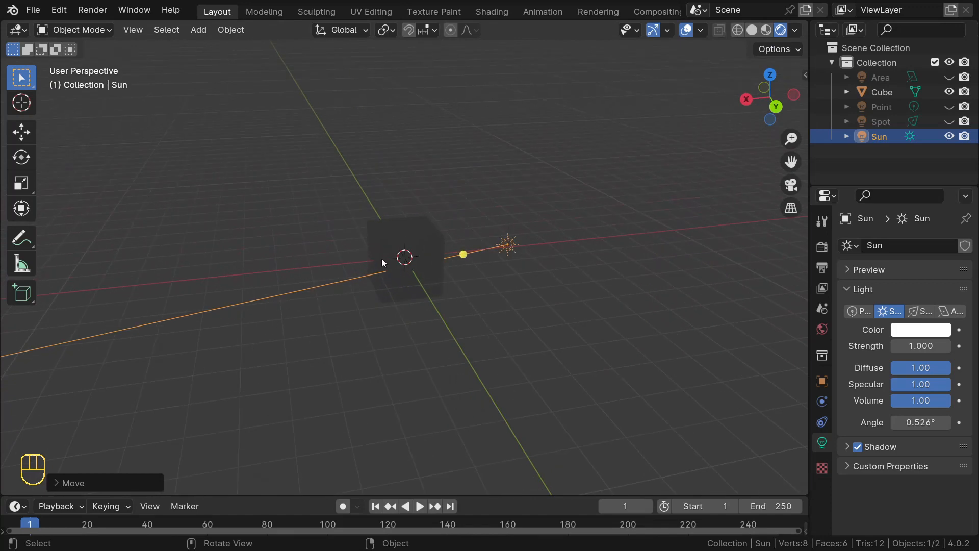
{"action": "scroll", "coordinate": [381, 258], "scroll_direction": "up", "scroll_amount": 2}
{"action": "middle_click_drag", "start_coordinate": [381, 258], "coordinate": [326, 249]}
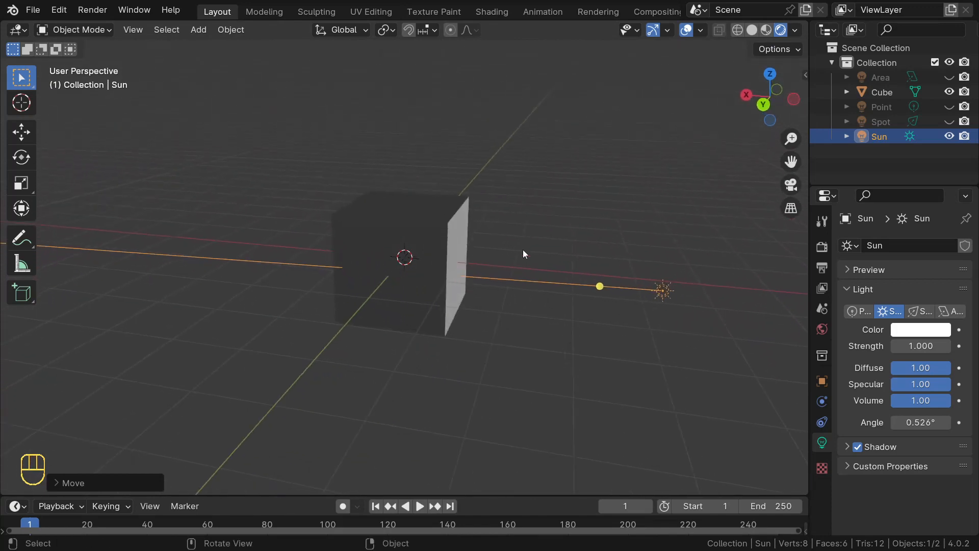
{"action": "middle_click_drag", "start_coordinate": [524, 253], "coordinate": [662, 298]}
{"action": "middle_click_drag", "start_coordinate": [615, 320], "coordinate": [594, 288]}
Step: Set the sun light's strength to 1000
{"action": "left_click", "coordinate": [924, 343]}
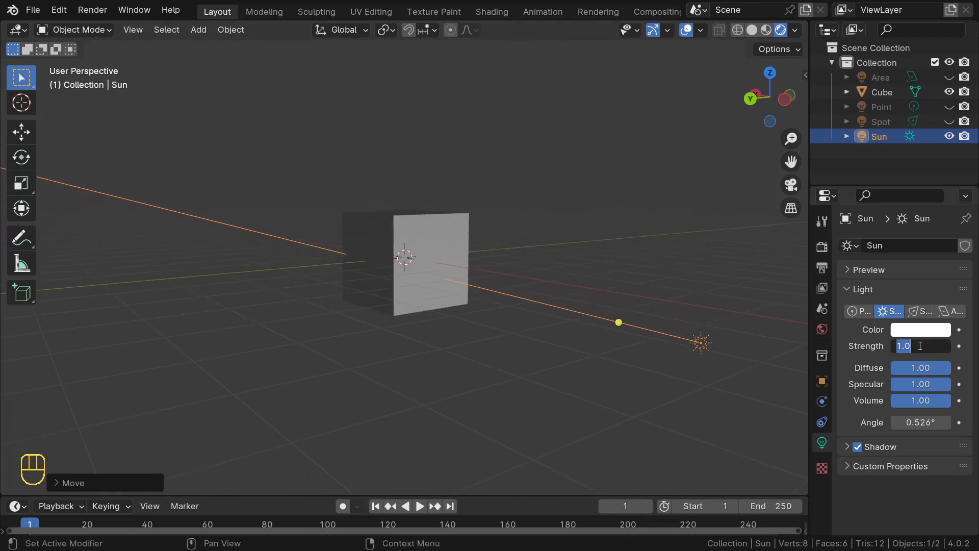
{"action": "type", "text": "100"}
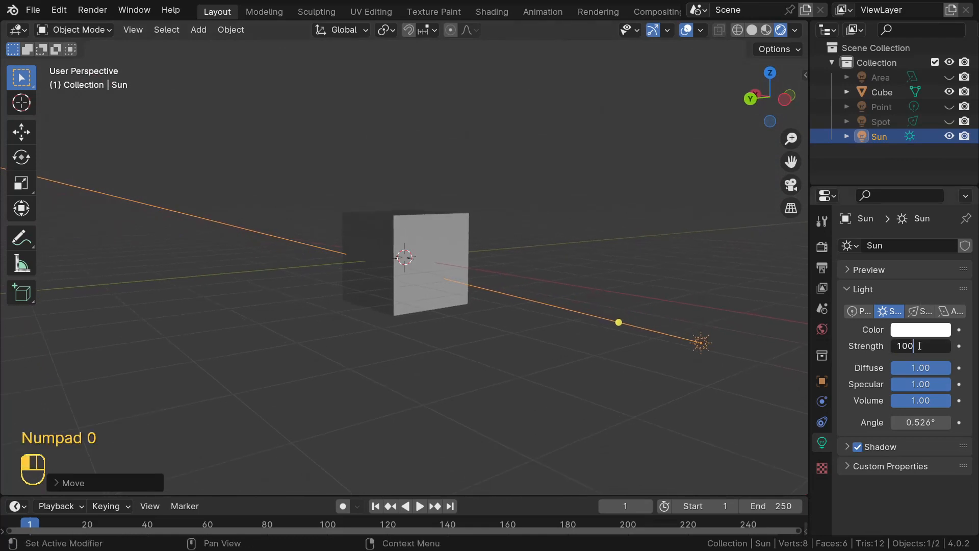
{"action": "type", "text": "0"}
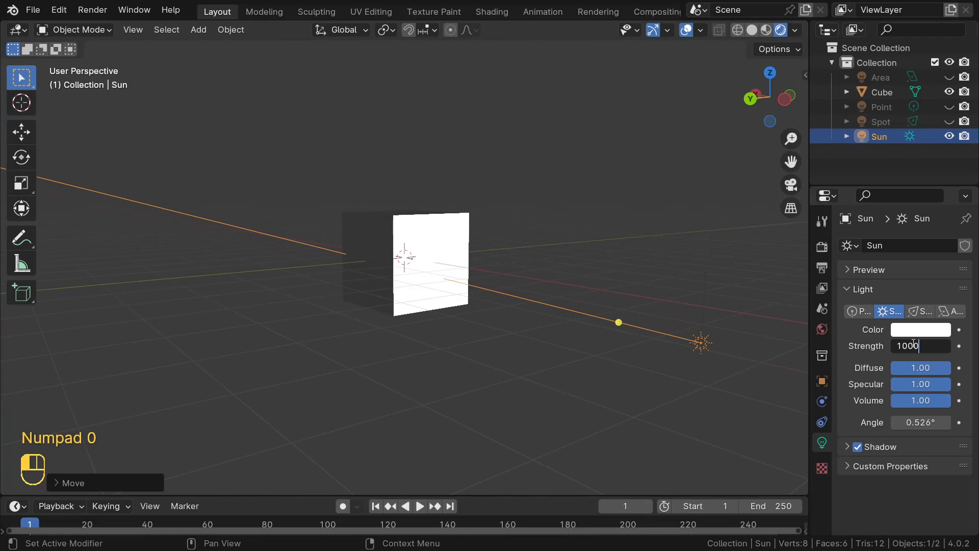
{"action": "key", "text": "Return"}
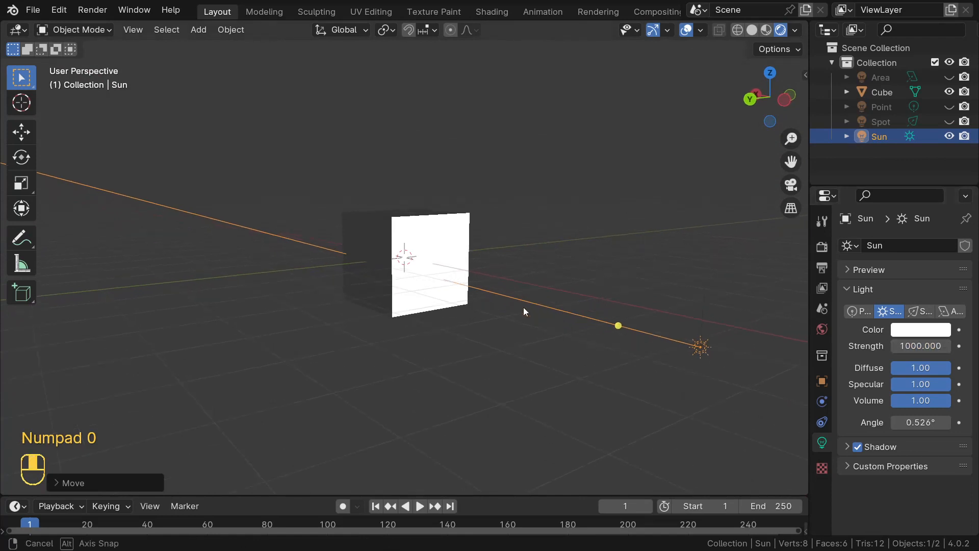
Step: Rotate the sun light so its direction line points away from the cube and the top and opposite side faces are lit
{"action": "middle_click_drag", "start_coordinate": [523, 308], "coordinate": [547, 356]}
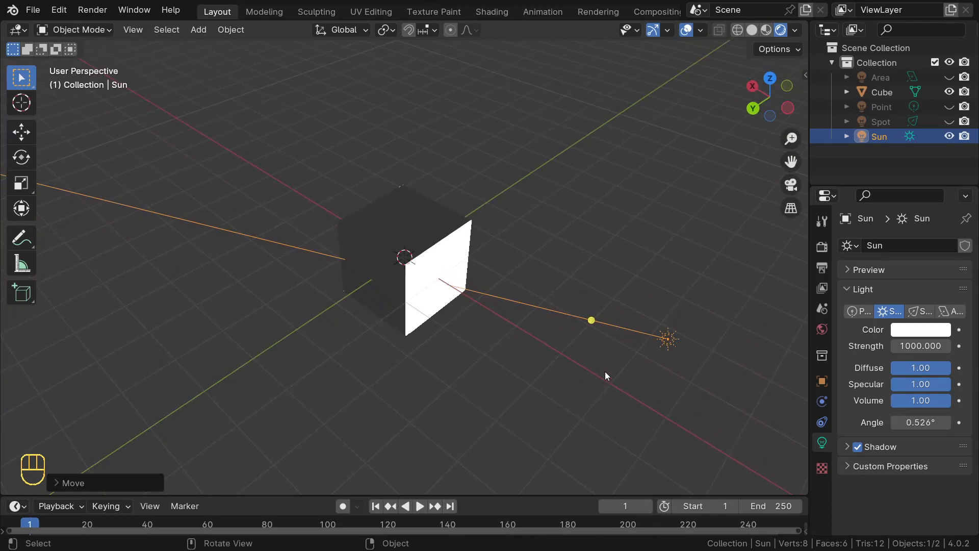
{"action": "key", "text": "r"}
{"action": "left_click", "coordinate": [729, 317]}
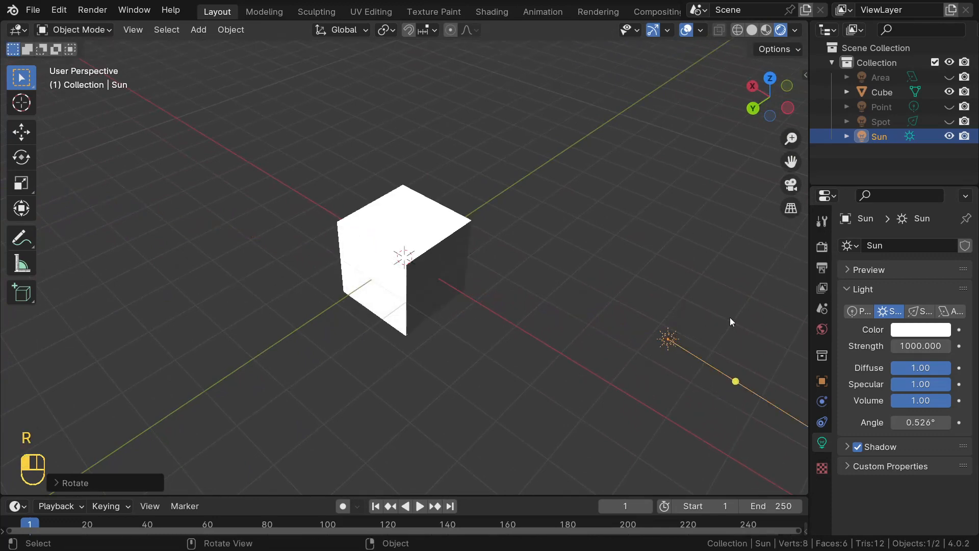
{"action": "right_click", "coordinate": [546, 215]}
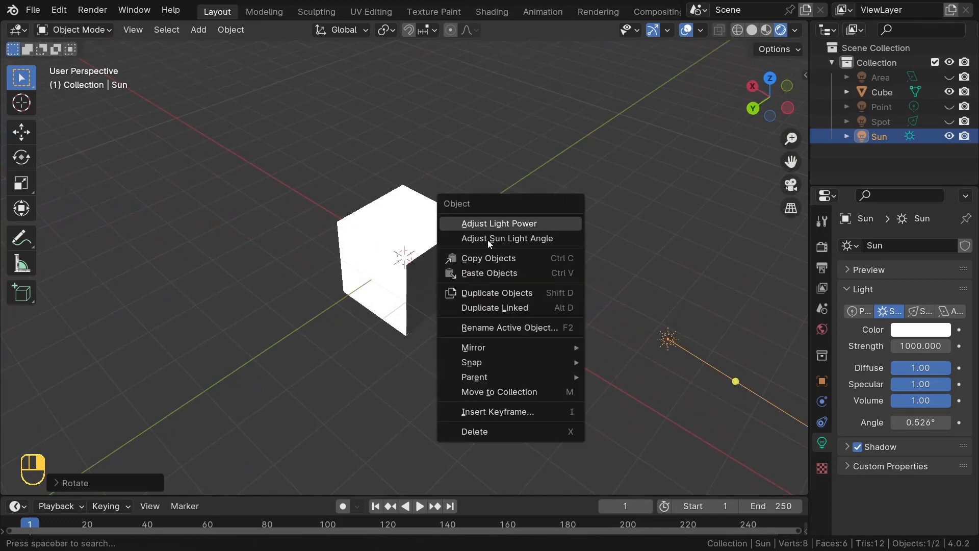
{"action": "key", "text": "Escape"}
{"action": "middle_click_drag", "start_coordinate": [518, 351], "coordinate": [528, 294]}
{"action": "key", "text": "g"}
{"action": "key", "text": "KP_1"}
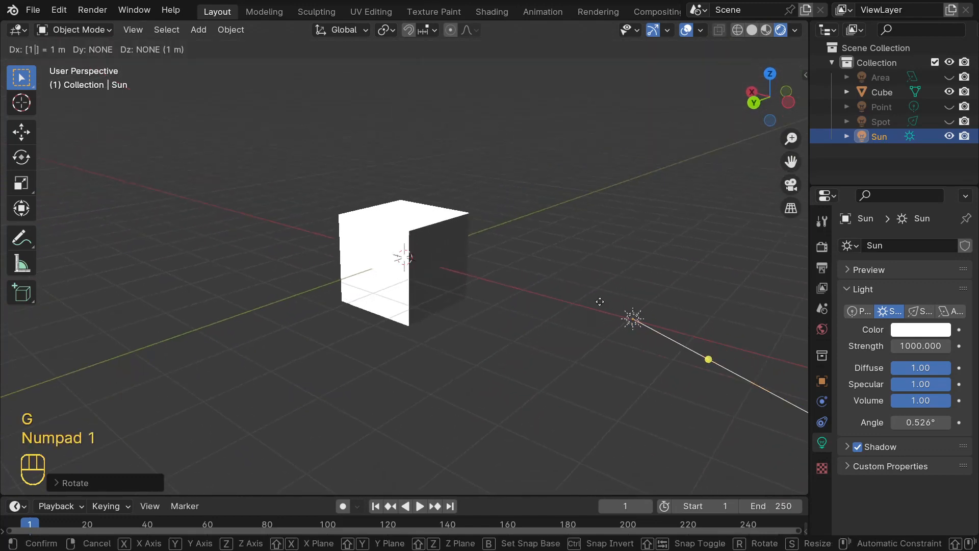
{"action": "key", "text": "g"}
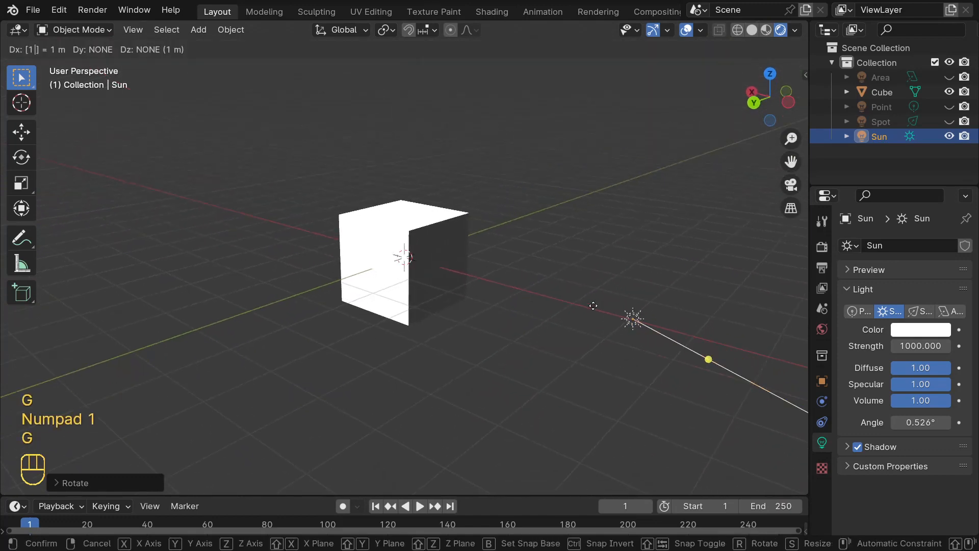
{"action": "left_click", "coordinate": [461, 347]}
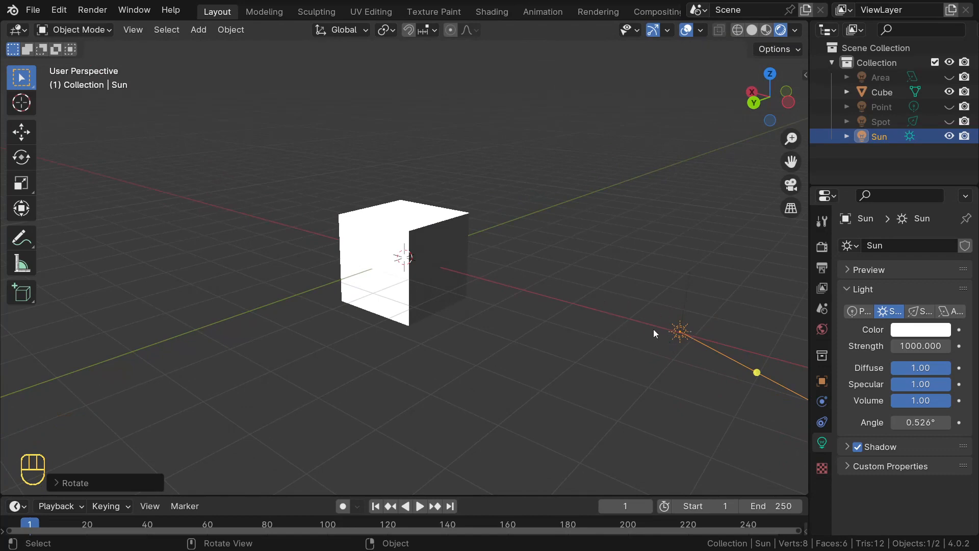
Step: Hide the sun light and show the area light above the cube in the viewport
{"action": "key", "text": "h"}
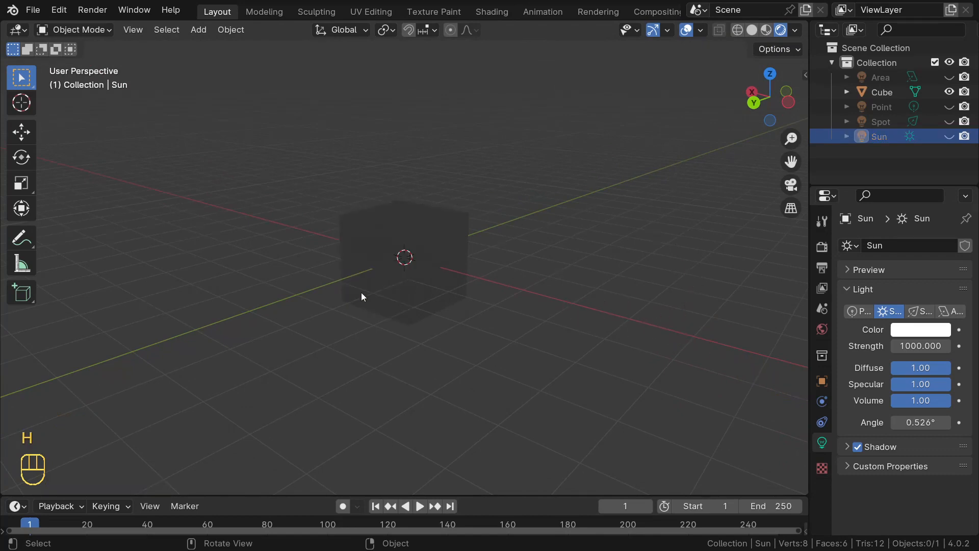
{"action": "middle_click_drag", "start_coordinate": [362, 297], "coordinate": [554, 273]}
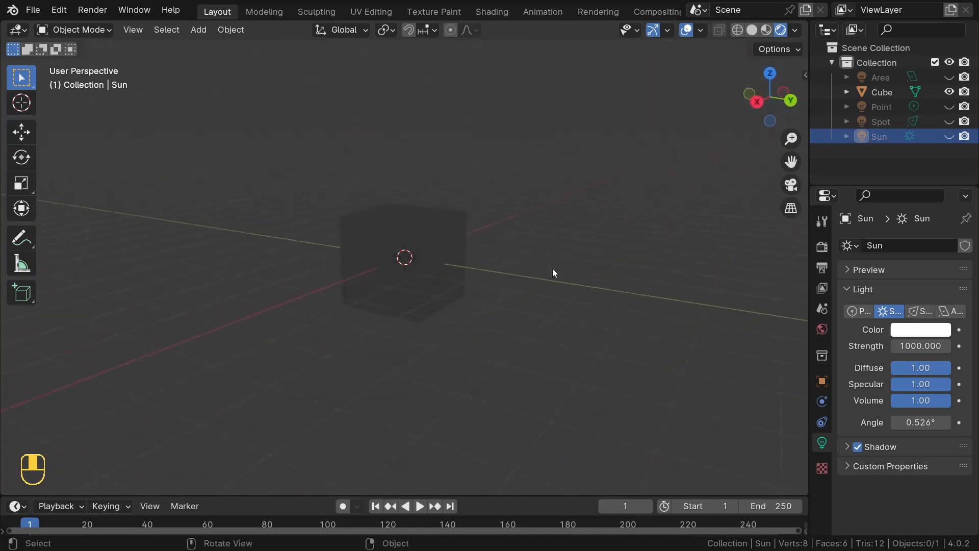
{"action": "middle_click_drag", "start_coordinate": [320, 258], "coordinate": [443, 252]}
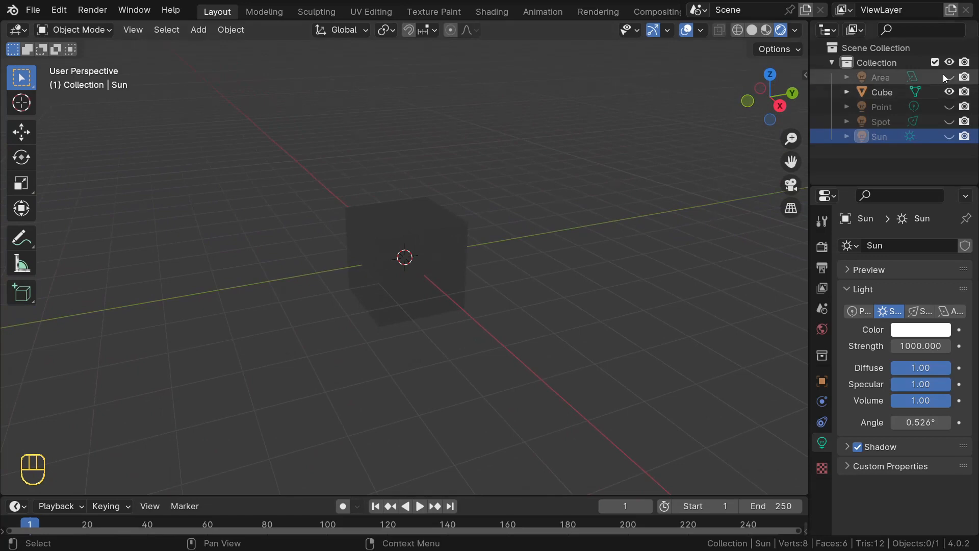
{"action": "left_click", "coordinate": [892, 77]}
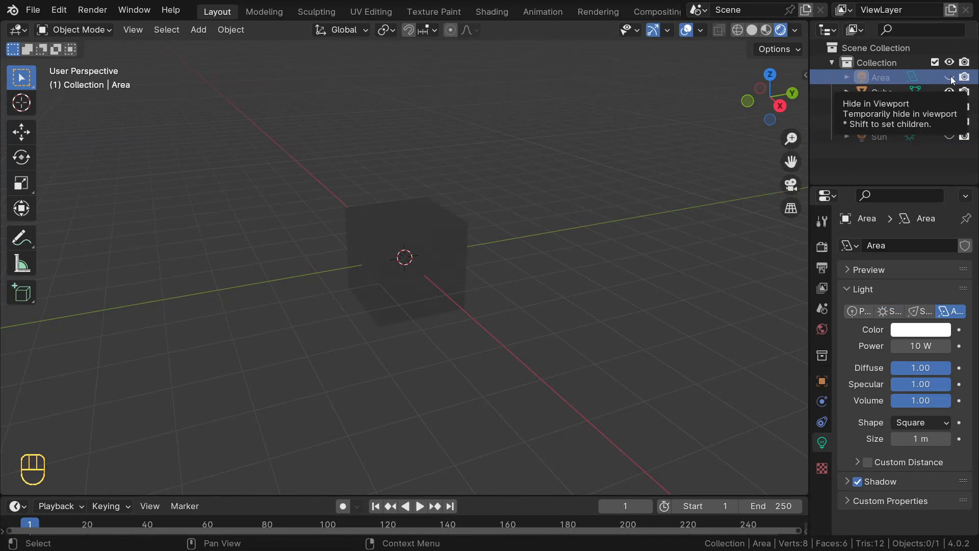
{"action": "left_click", "coordinate": [950, 77]}
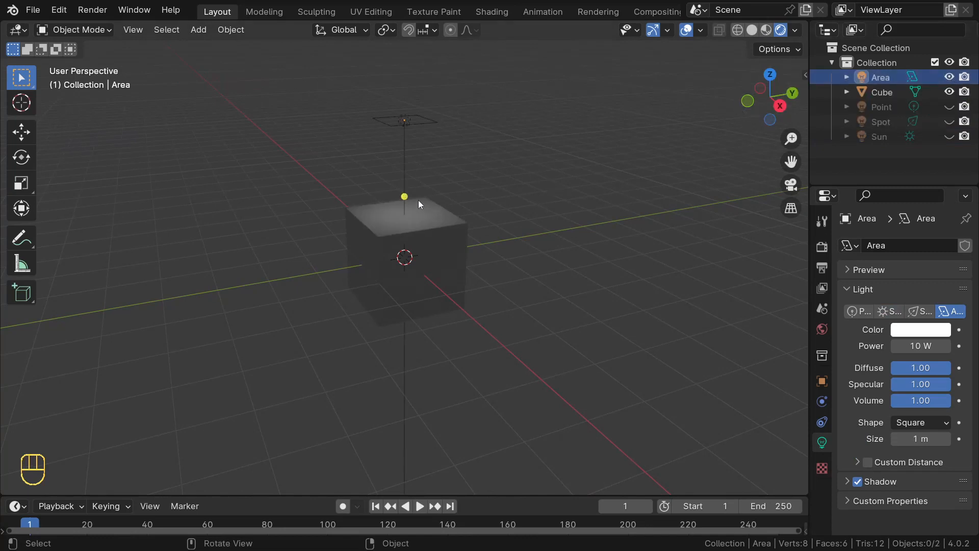
Step: Select the area light above the cube and raise its power to 27.7 W
{"action": "middle_click_drag", "start_coordinate": [466, 169], "coordinate": [369, 166]}
{"action": "scroll", "coordinate": [422, 176], "scroll_direction": "up", "scroll_amount": 4}
{"action": "scroll", "coordinate": [439, 174], "scroll_direction": "down", "scroll_amount": 1}
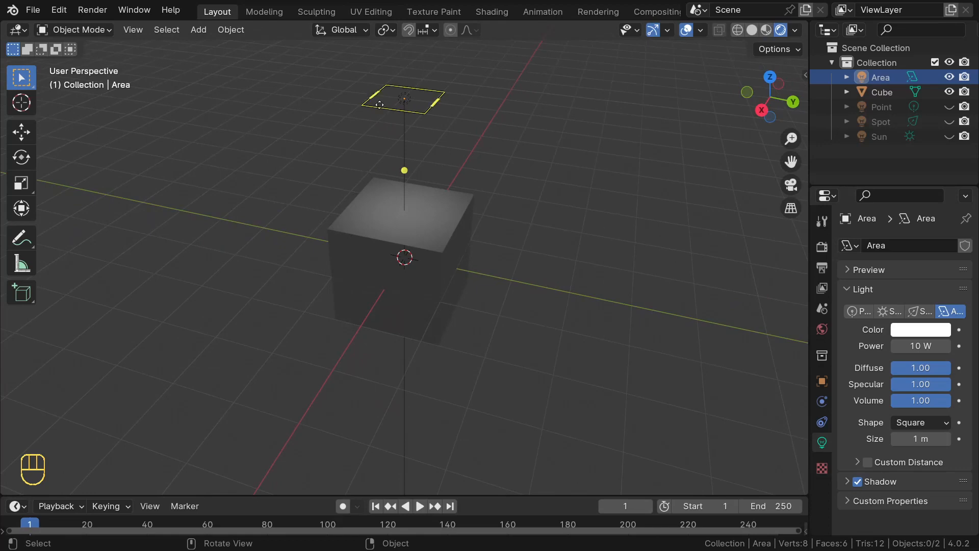
{"action": "middle_click_drag", "start_coordinate": [377, 165], "coordinate": [383, 133]}
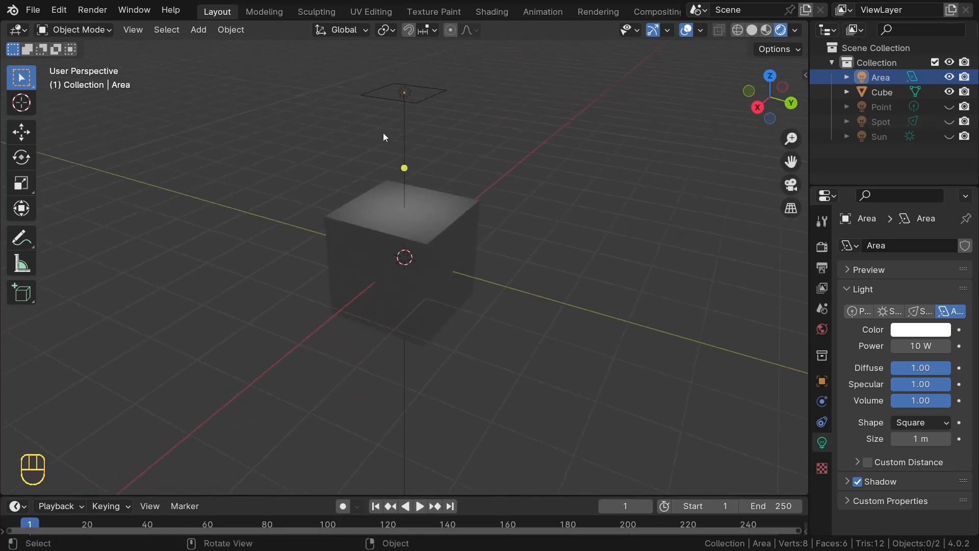
{"action": "left_click", "coordinate": [406, 97]}
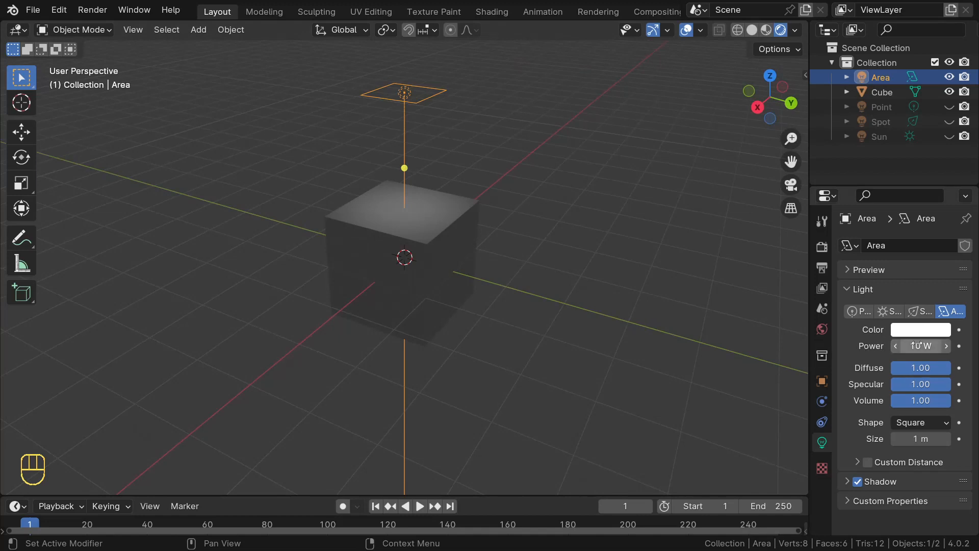
{"action": "mouse_move", "coordinate": [911, 346]}
{"action": "left_mouse_down"}
{"action": "mouse_move", "coordinate": [958, 346]}
{"action": "mouse_move", "coordinate": [896, 343]}
{"action": "left_mouse_up"}
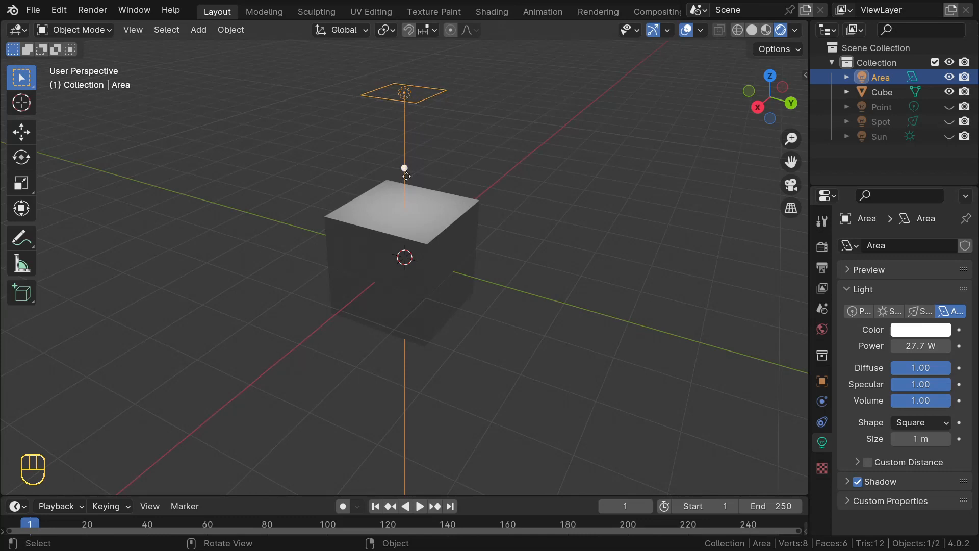
Step: Check the area light's color options, keeping it white, and enlarge its square size to 3.45 m
{"action": "left_click", "coordinate": [910, 330]}
{"action": "mouse_move", "coordinate": [861, 177]}
{"action": "left_mouse_down"}
{"action": "mouse_move", "coordinate": [811, 128]}
{"action": "mouse_move", "coordinate": [833, 229]}
{"action": "mouse_move", "coordinate": [809, 199]}
{"action": "mouse_move", "coordinate": [856, 188]}
{"action": "mouse_move", "coordinate": [859, 173]}
{"action": "left_mouse_up"}
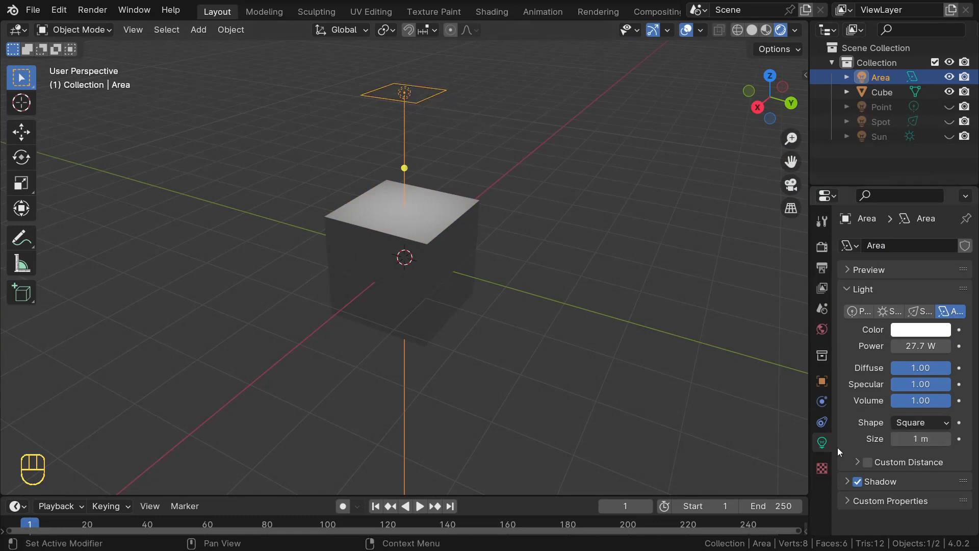
{"action": "mouse_move", "coordinate": [920, 439]}
{"action": "left_mouse_down"}
{"action": "mouse_move", "coordinate": [950, 438]}
{"action": "mouse_move", "coordinate": [878, 439]}
{"action": "mouse_move", "coordinate": [952, 439]}
{"action": "mouse_move", "coordinate": [875, 439]}
{"action": "mouse_move", "coordinate": [947, 439]}
{"action": "mouse_move", "coordinate": [932, 438]}
{"action": "left_mouse_up"}
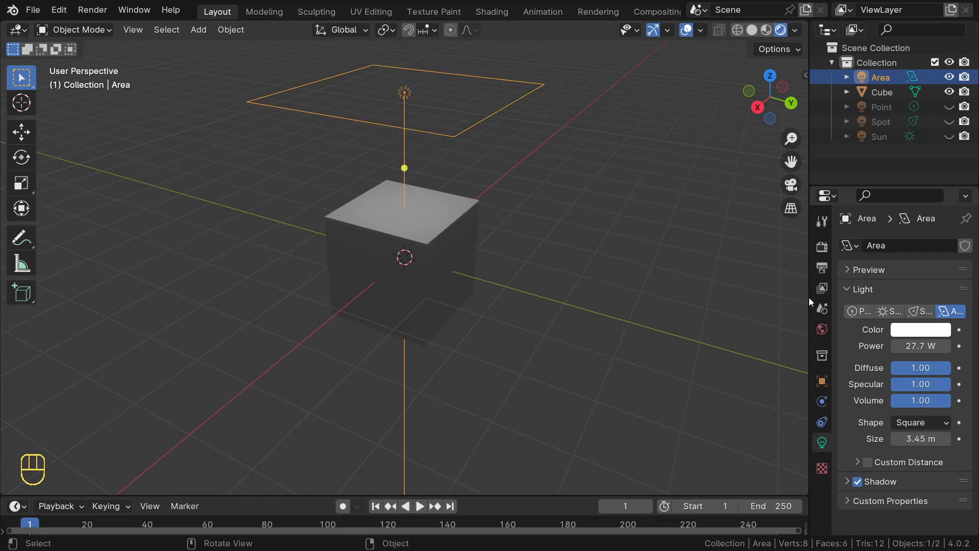
Step: Switch the area light's type through Point, Sun and Spot to compare their effects on the cube, and return it to Area
{"action": "left_click", "coordinate": [858, 311]}
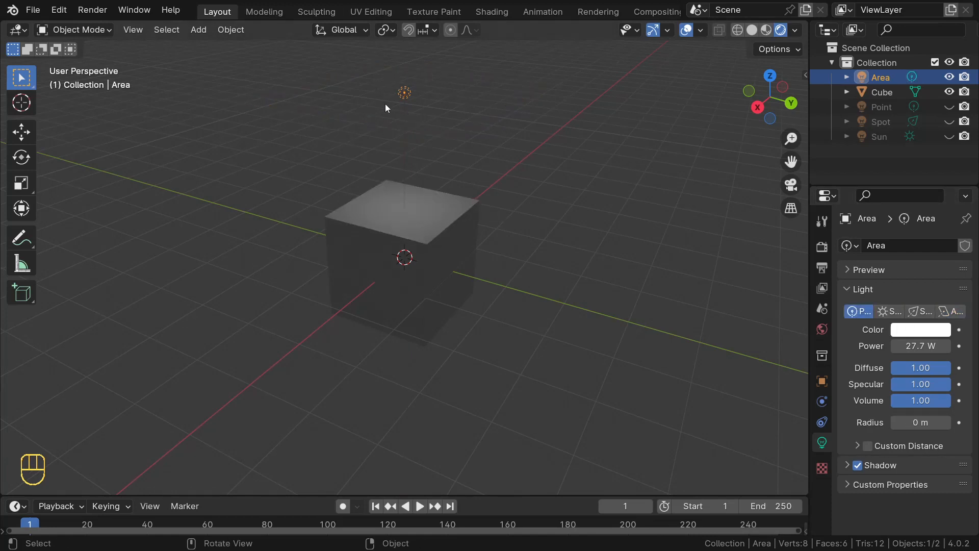
{"action": "left_click", "coordinate": [894, 311]}
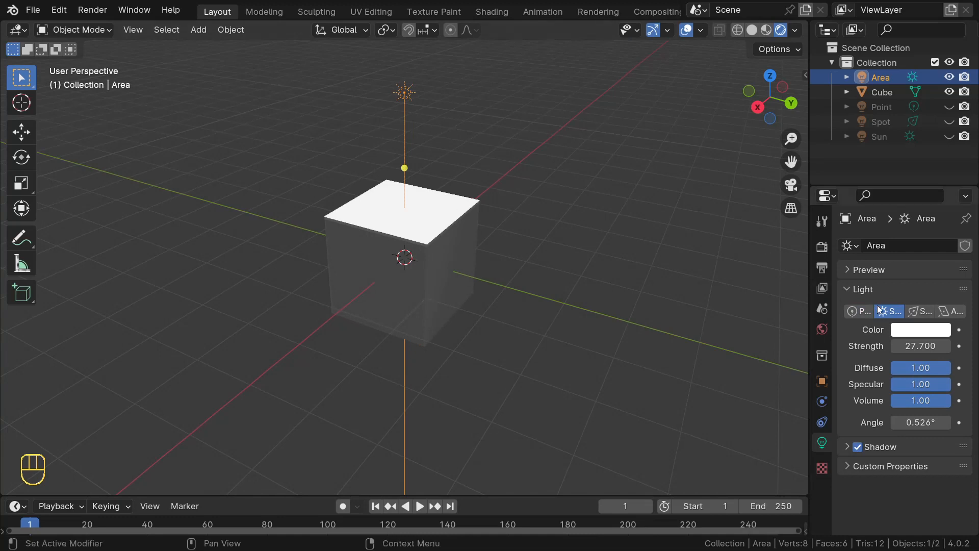
{"action": "left_click", "coordinate": [919, 311]}
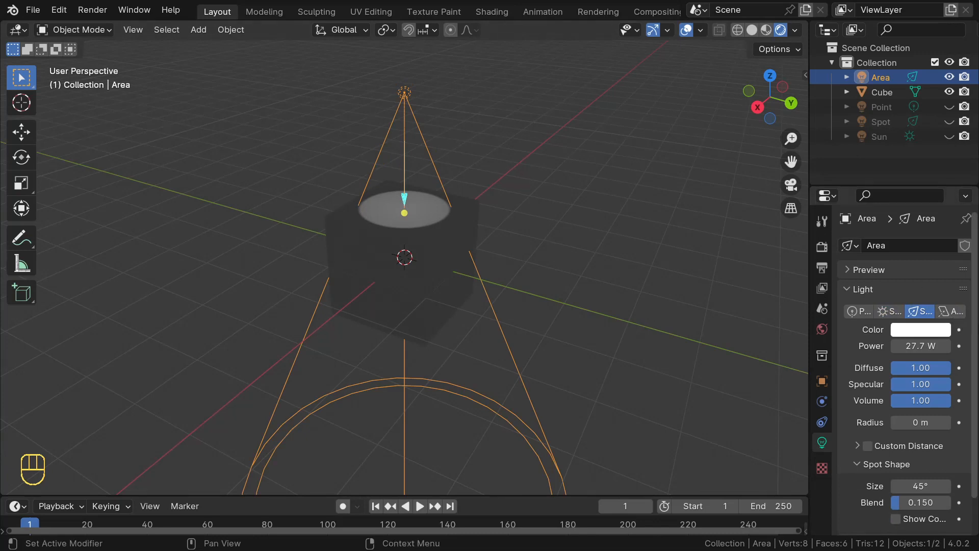
{"action": "left_click", "coordinate": [950, 311]}
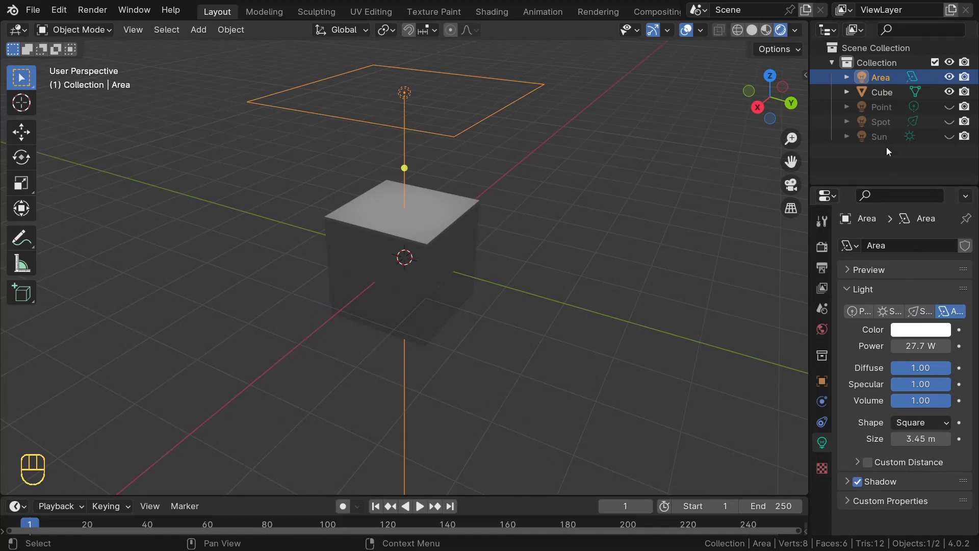
Step: Hide the area light, show and select the spot light, and widen the properties area to make the light type names readable
{"action": "left_click", "coordinate": [949, 77]}
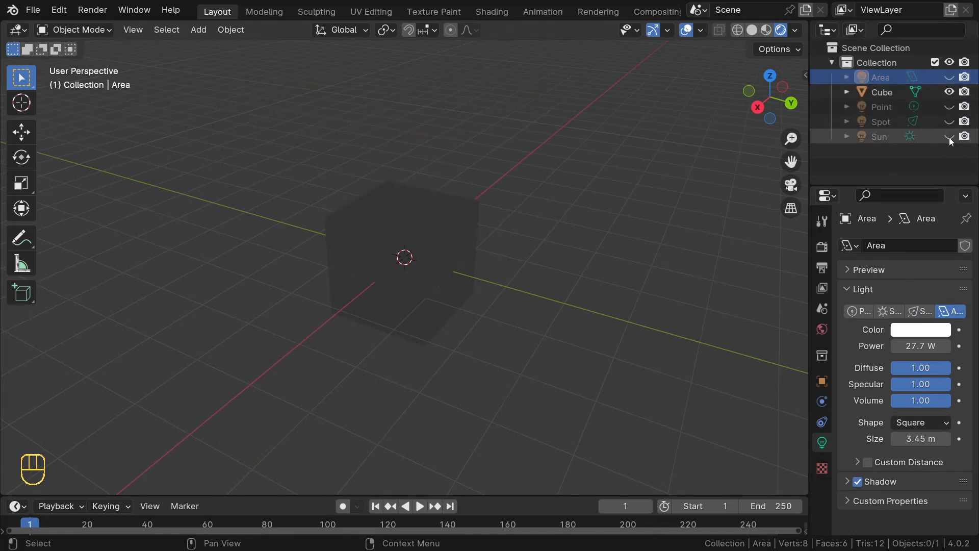
{"action": "left_click", "coordinate": [948, 120]}
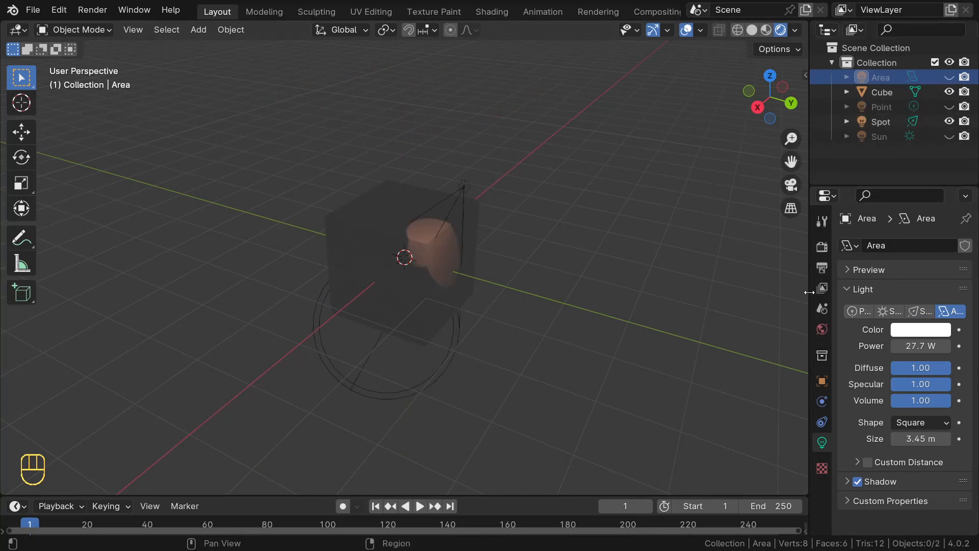
{"action": "left_click_drag", "start_coordinate": [809, 289], "coordinate": [746, 289]}
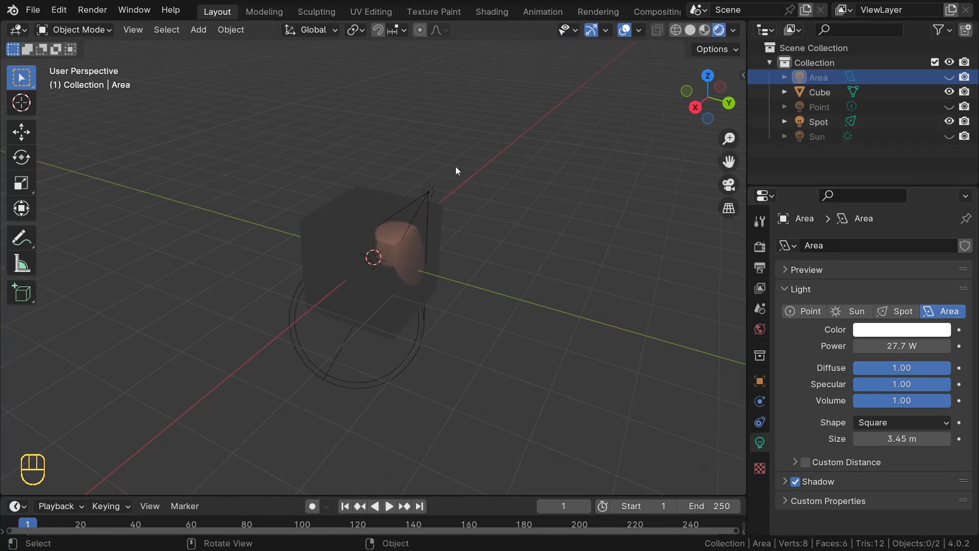
{"action": "left_click", "coordinate": [427, 190]}
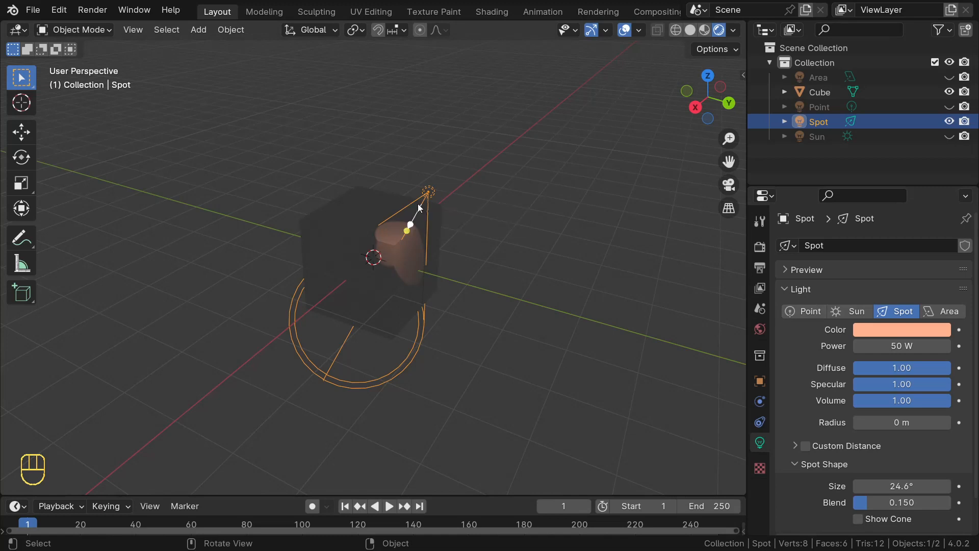
Step: Change the spot light's type to Point, raise its power to 222.4 W, and check how it lights the cube
{"action": "left_click", "coordinate": [804, 312]}
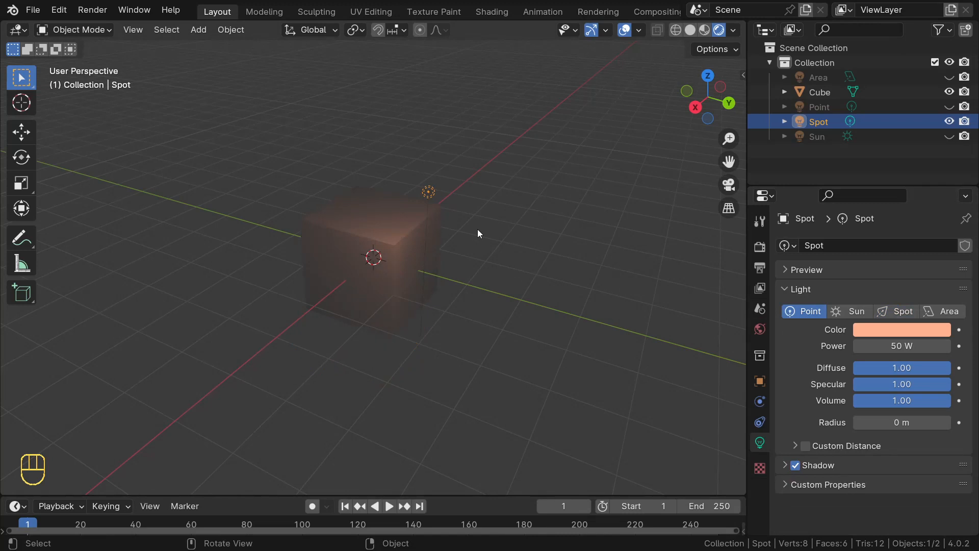
{"action": "middle_click_drag", "start_coordinate": [477, 228], "coordinate": [341, 219]}
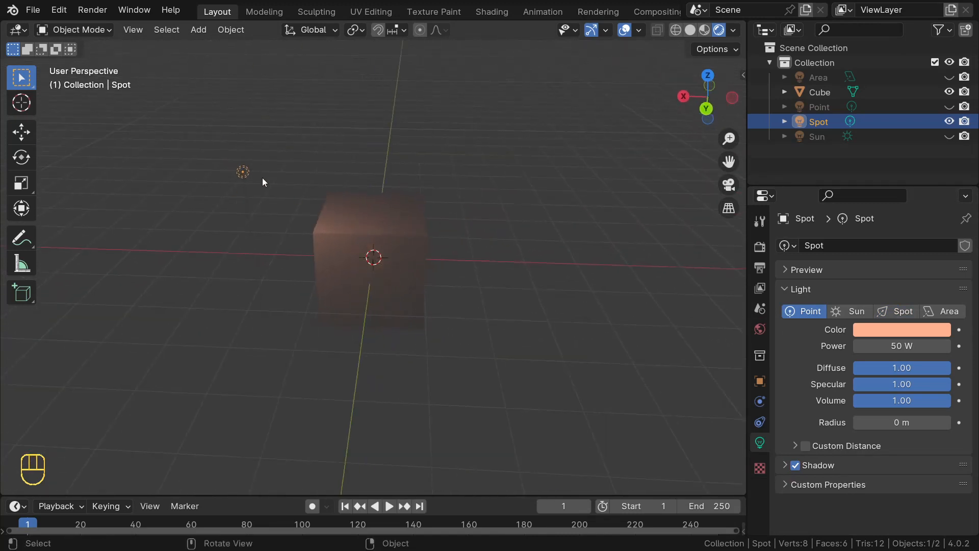
{"action": "middle_click_drag", "start_coordinate": [221, 205], "coordinate": [426, 211]}
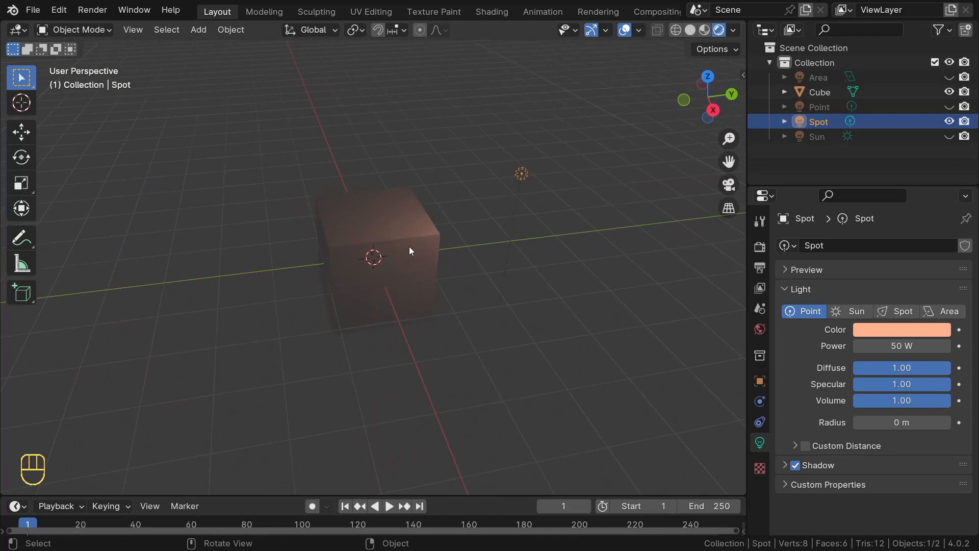
{"action": "middle_click_drag", "start_coordinate": [409, 250], "coordinate": [334, 253]}
{"action": "middle_click_drag", "start_coordinate": [325, 288], "coordinate": [309, 207]}
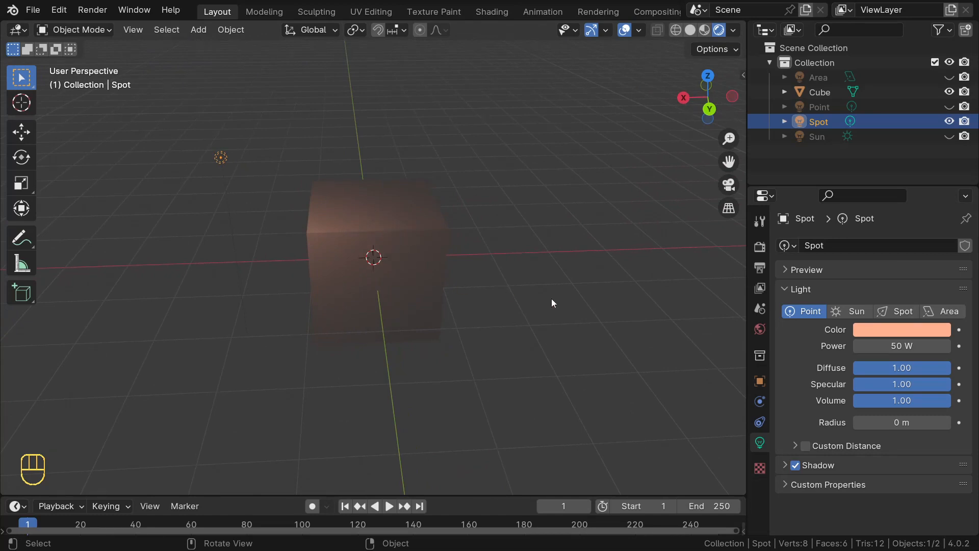
{"action": "left_click_drag", "start_coordinate": [901, 345], "coordinate": [975, 346]}
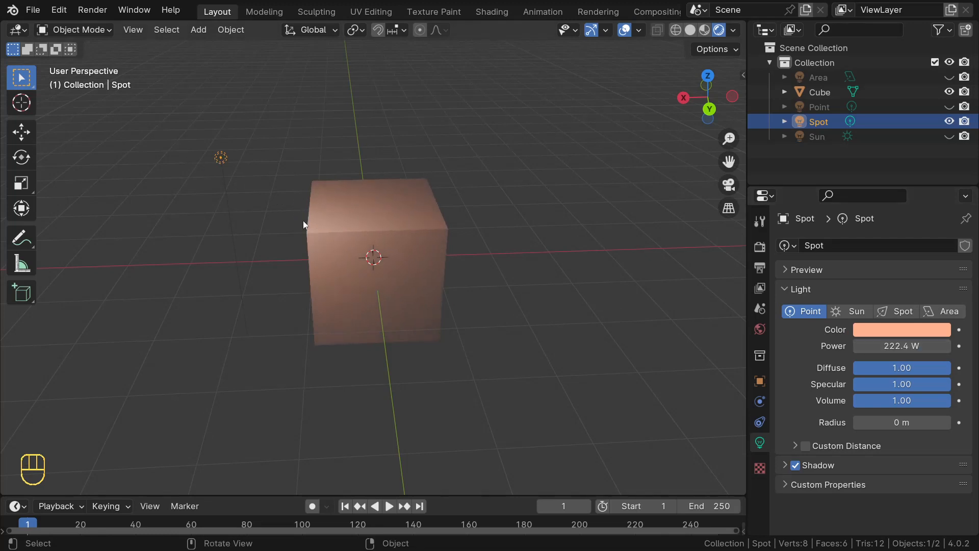
{"action": "middle_click_drag", "start_coordinate": [303, 221], "coordinate": [157, 108]}
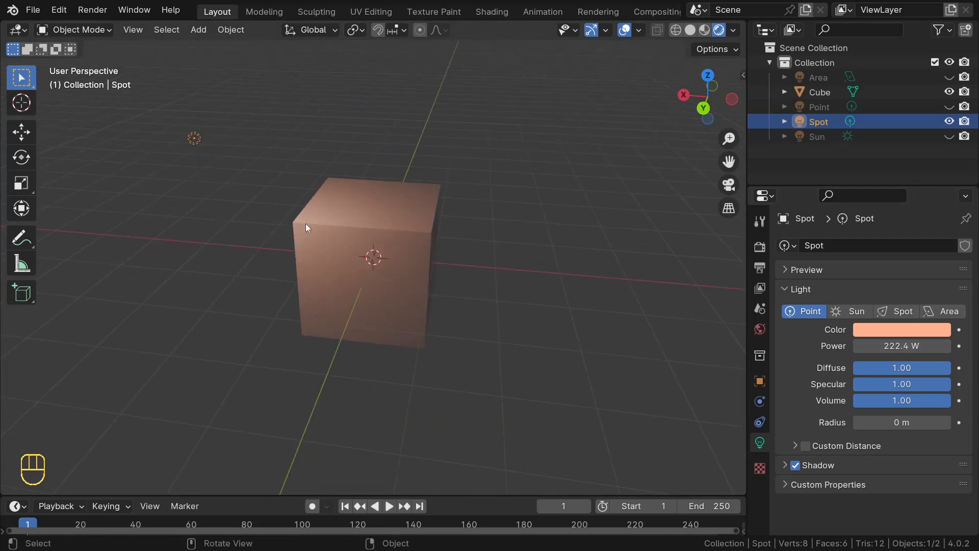
{"action": "scroll", "coordinate": [305, 223], "scroll_direction": "up", "scroll_amount": 1}
{"action": "mouse_move", "coordinate": [271, 213]}
{"action": "middle_mouse_down"}
{"action": "mouse_move", "coordinate": [289, 212]}
{"action": "mouse_move", "coordinate": [259, 206]}
{"action": "middle_mouse_up"}
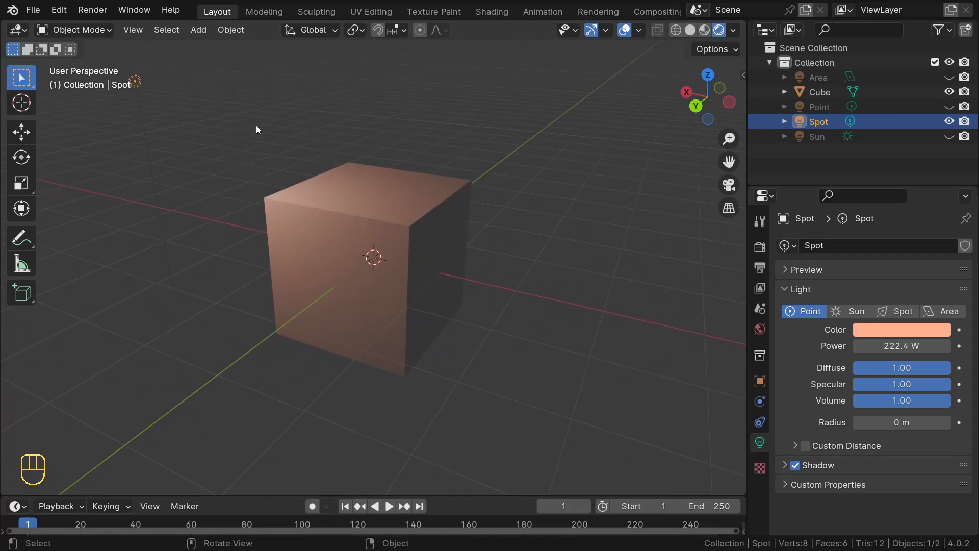
Step: Turn off the shadow of the light beside the cube
{"action": "left_click", "coordinate": [795, 465]}
{"action": "scroll", "coordinate": [230, 272], "scroll_direction": "down", "scroll_amount": 4}
{"action": "middle_click_drag", "start_coordinate": [228, 270], "coordinate": [112, 190]}
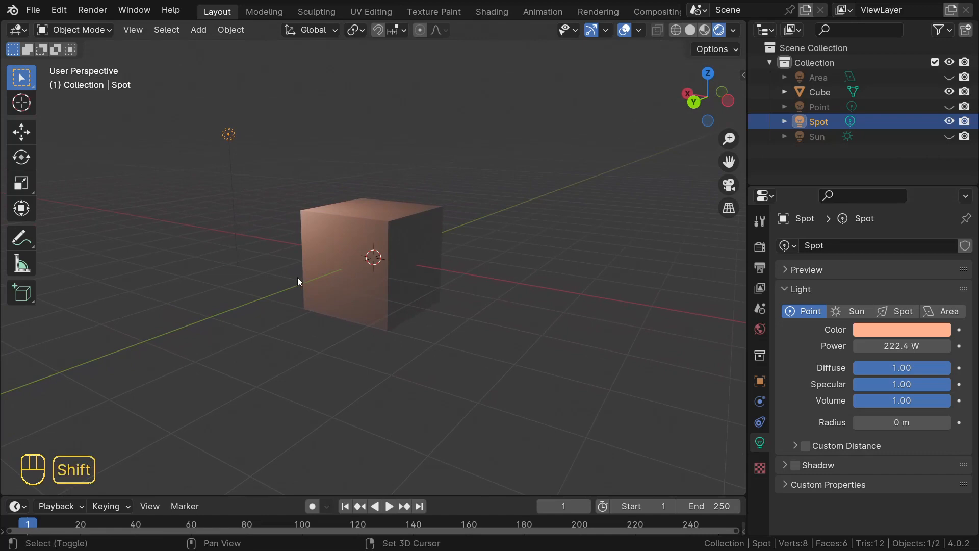
Step: Add a plane mesh and lower it about 1 m along Z to the underside of the cube
{"action": "key", "text": "shift+a"}
{"action": "mouse_move", "coordinate": [255, 98]}
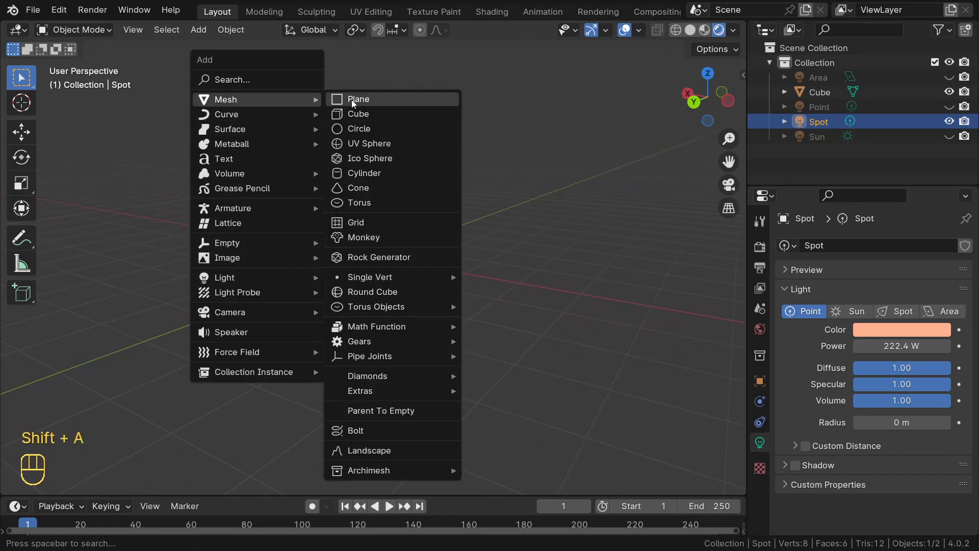
{"action": "left_click", "coordinate": [377, 99]}
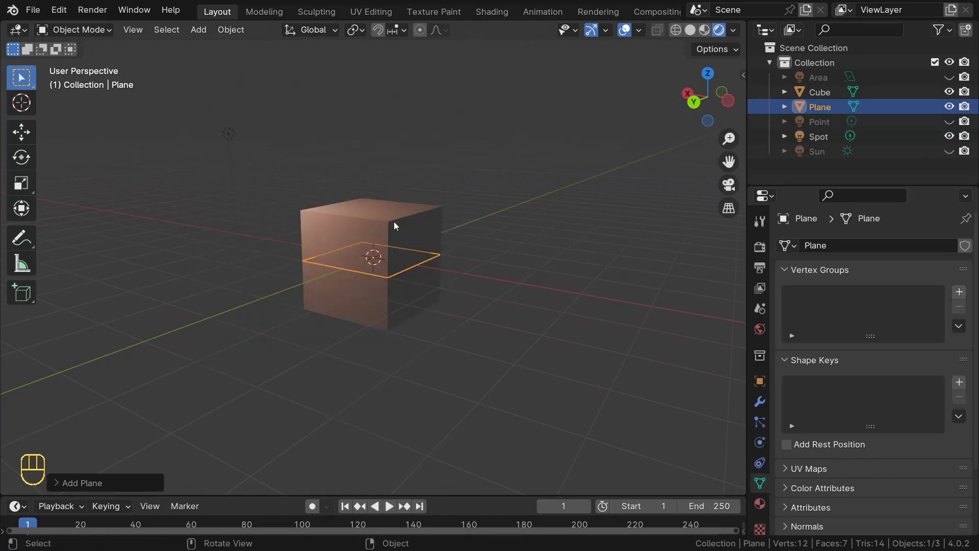
{"action": "key", "text": "g"}
{"action": "key", "text": "z"}
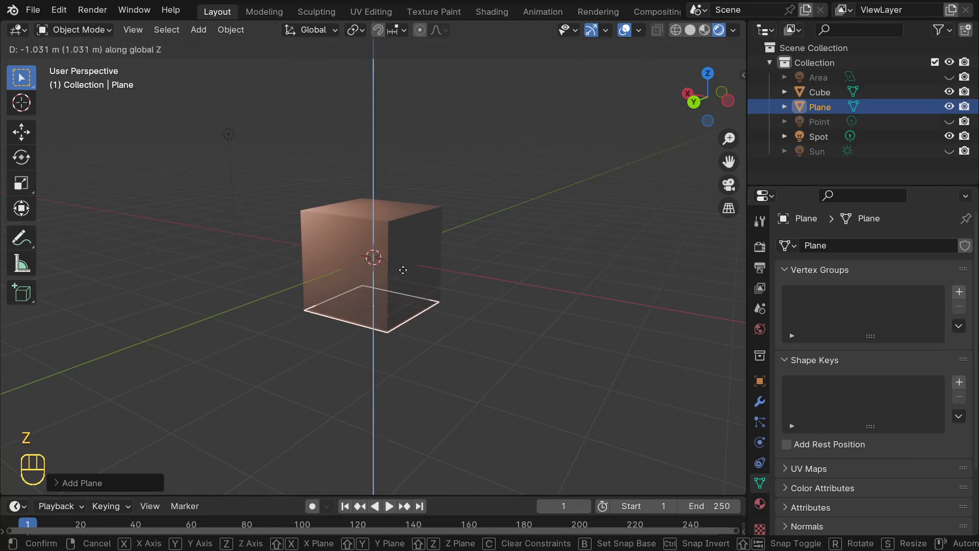
{"action": "left_click", "coordinate": [403, 274]}
Step: Scale the plane up about 6 times so it forms a wide floor beneath the cube
{"action": "key", "text": "s"}
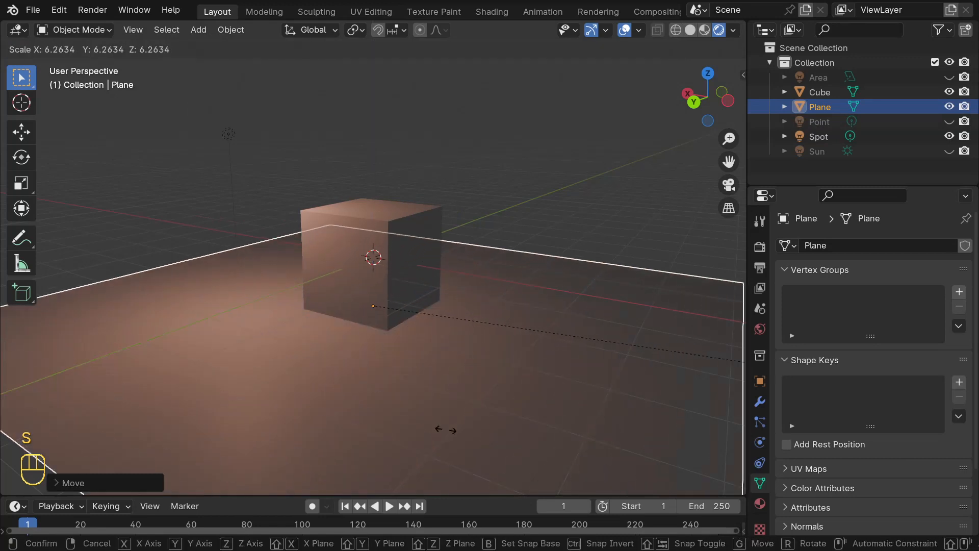
{"action": "left_click", "coordinate": [551, 340]}
{"action": "scroll", "coordinate": [384, 271], "scroll_direction": "down", "scroll_amount": 3}
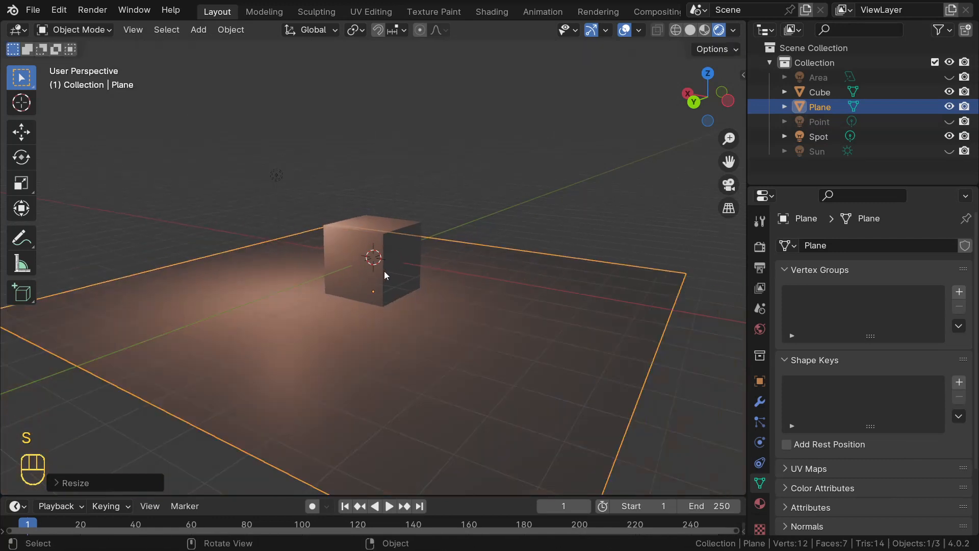
{"action": "mouse_move", "coordinate": [384, 271]}
{"action": "middle_mouse_down"}
{"action": "mouse_move", "coordinate": [384, 297]}
{"action": "mouse_move", "coordinate": [376, 283]}
{"action": "middle_mouse_up"}
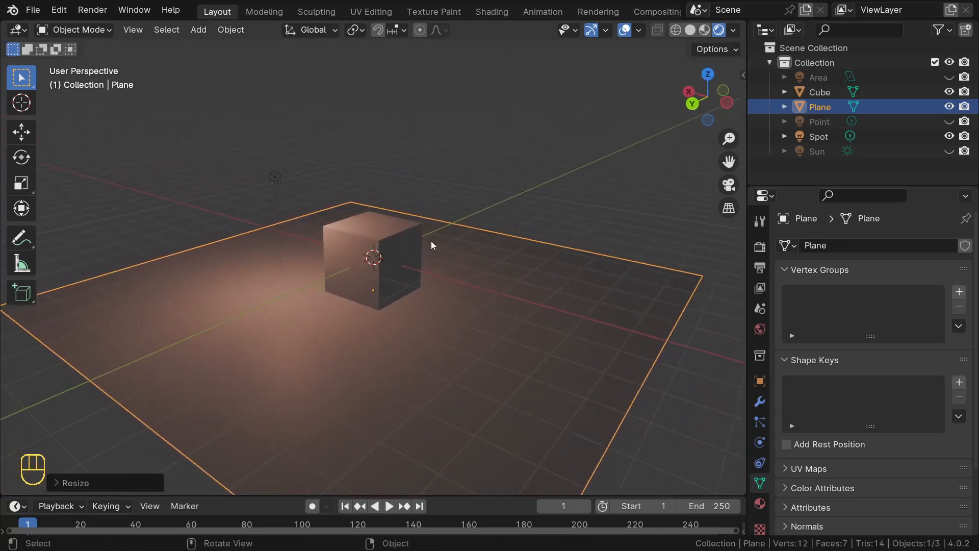
Step: Hide the floor grid and the X and Y axis lines in the viewport overlays, leaving the other overlays on
{"action": "left_click", "coordinate": [625, 31]}
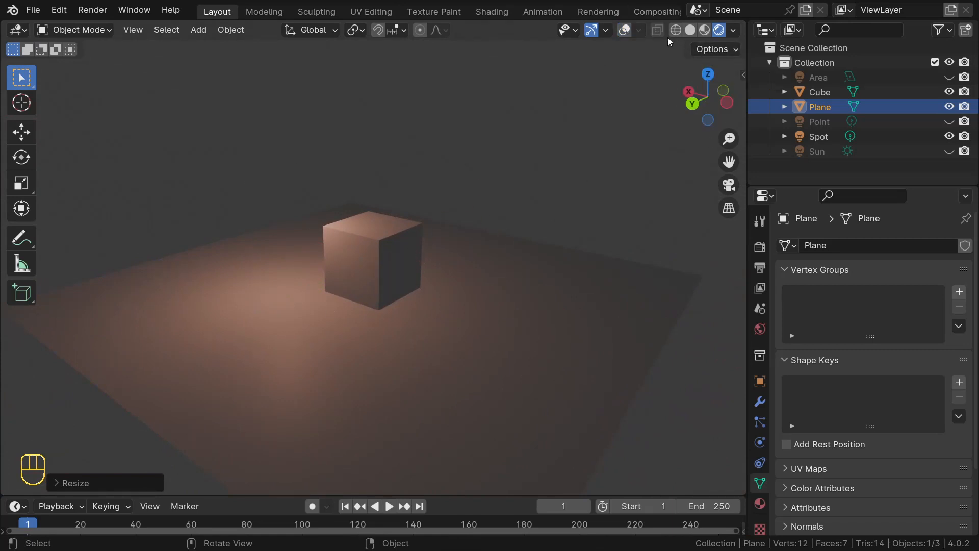
{"action": "left_click", "coordinate": [626, 30]}
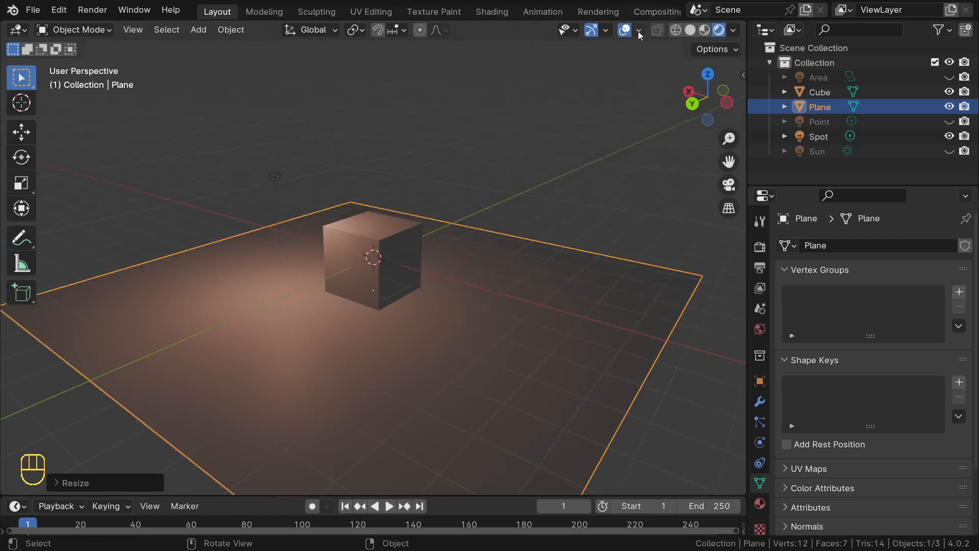
{"action": "left_click", "coordinate": [638, 32]}
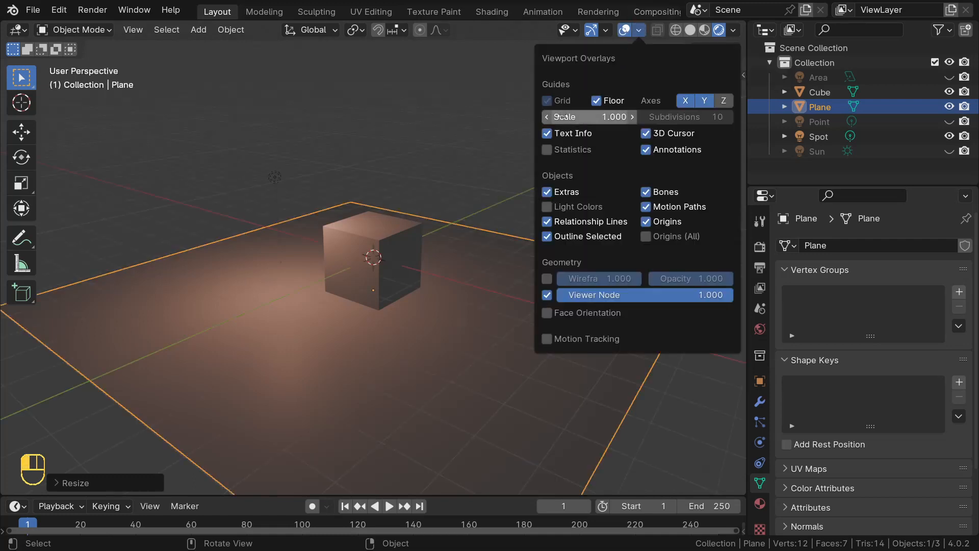
{"action": "left_click", "coordinate": [596, 102]}
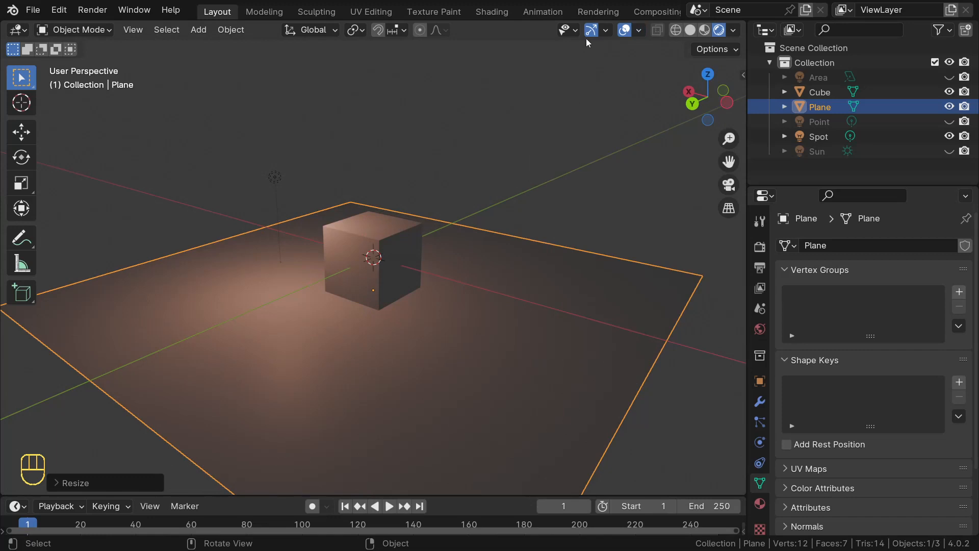
{"action": "left_click", "coordinate": [639, 30]}
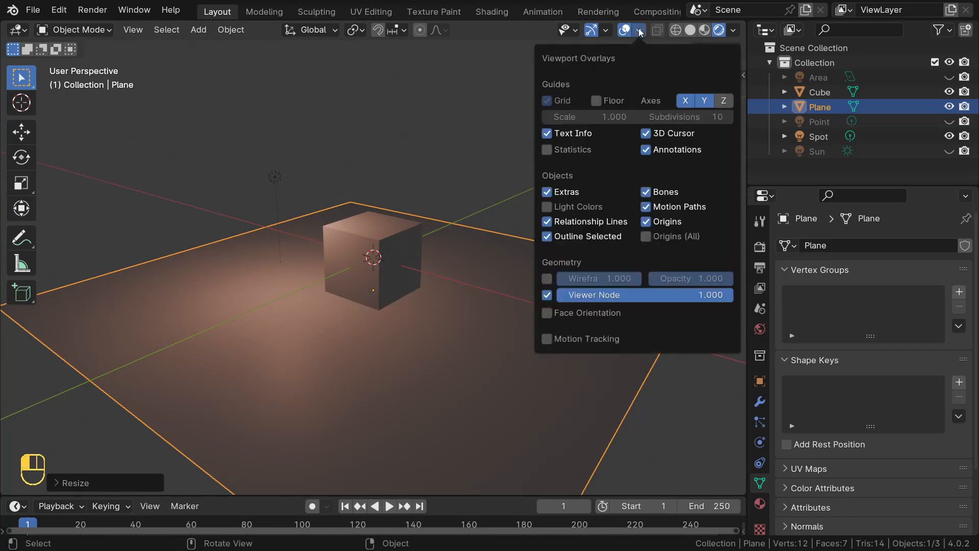
{"action": "left_click", "coordinate": [702, 100]}
{"action": "middle_click_drag", "start_coordinate": [374, 266], "coordinate": [459, 264]}
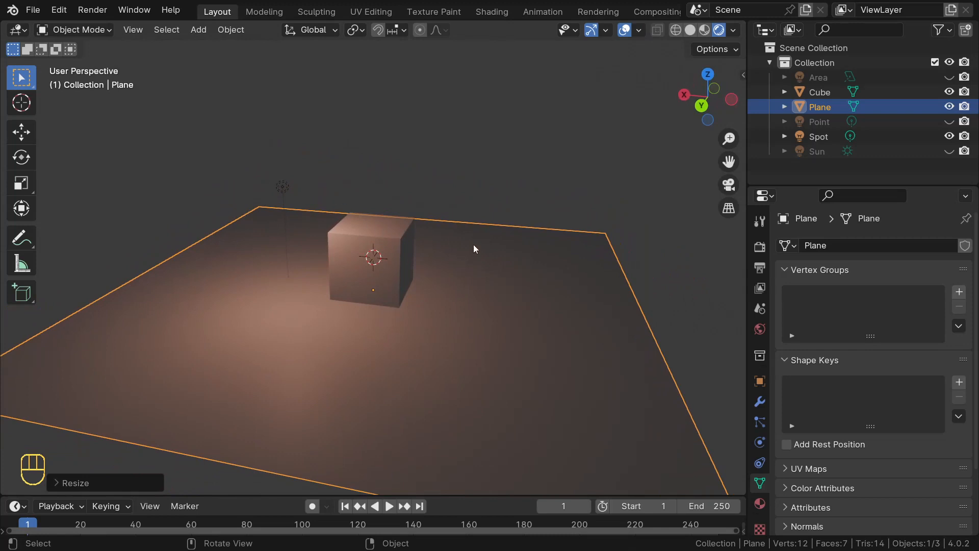
Step: Select the light above the plane and switch its shadow on and off to compare the cube's cast shadow
{"action": "left_click", "coordinate": [283, 186]}
{"action": "scroll", "coordinate": [285, 185], "scroll_direction": "up", "scroll_amount": 2}
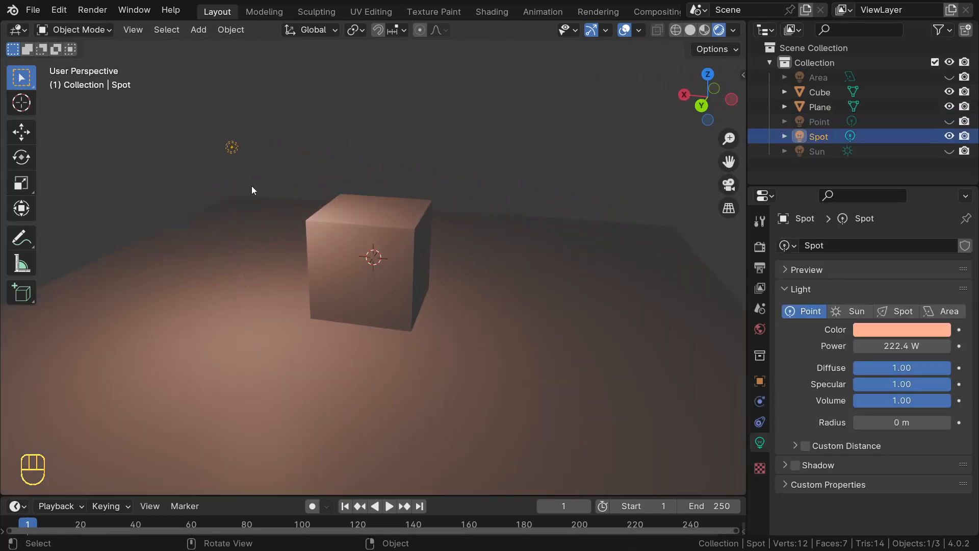
{"action": "middle_click_drag", "start_coordinate": [252, 189], "coordinate": [225, 225]}
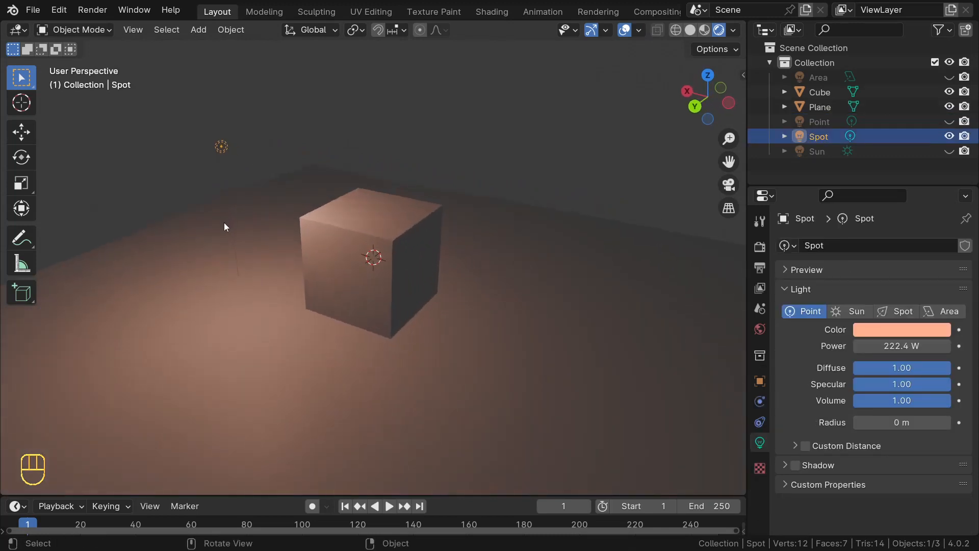
{"action": "left_click", "coordinate": [795, 464]}
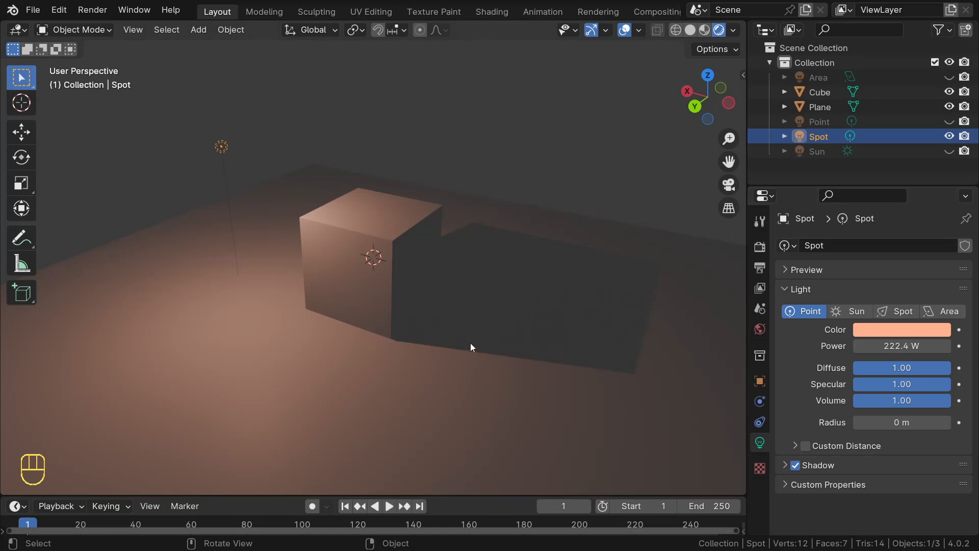
{"action": "middle_click_drag", "start_coordinate": [470, 345], "coordinate": [500, 363]}
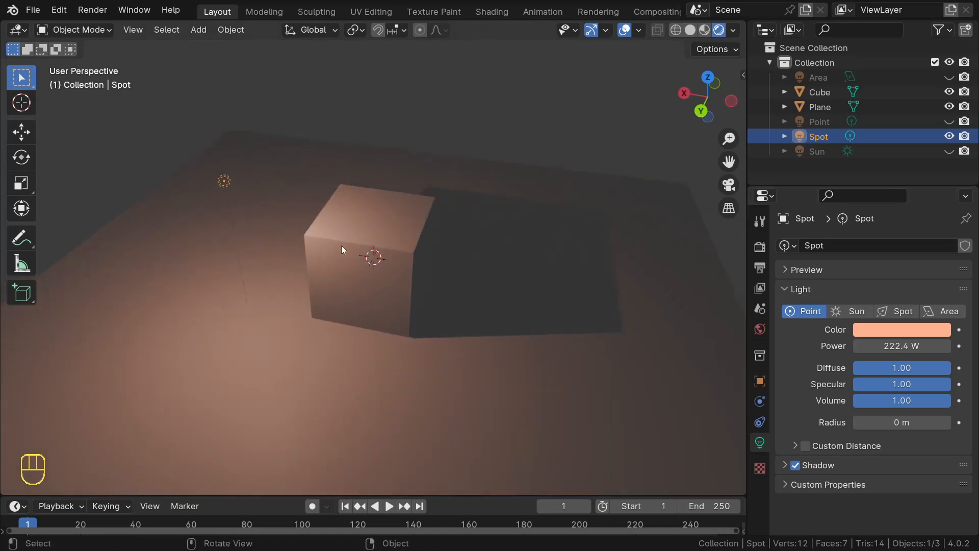
{"action": "middle_click_drag", "start_coordinate": [517, 295], "coordinate": [502, 283]}
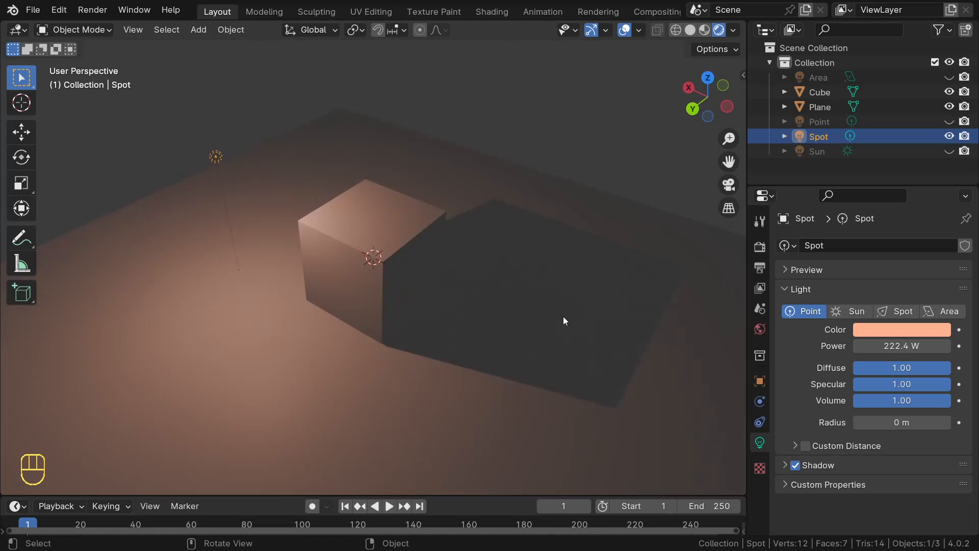
{"action": "left_click", "coordinate": [795, 466]}
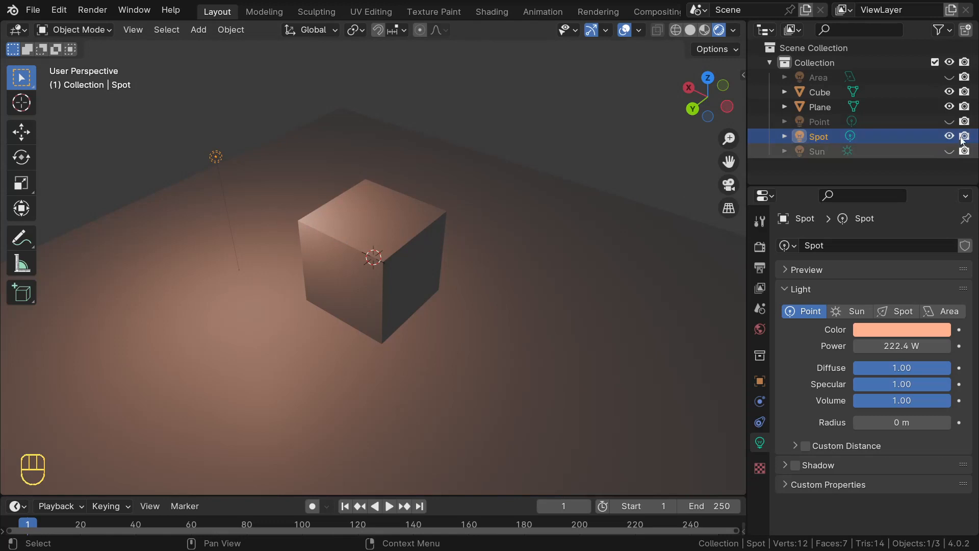
Step: Select and show the sun light, and hide the spot light
{"action": "left_click", "coordinate": [907, 149]}
{"action": "left_click", "coordinate": [949, 151]}
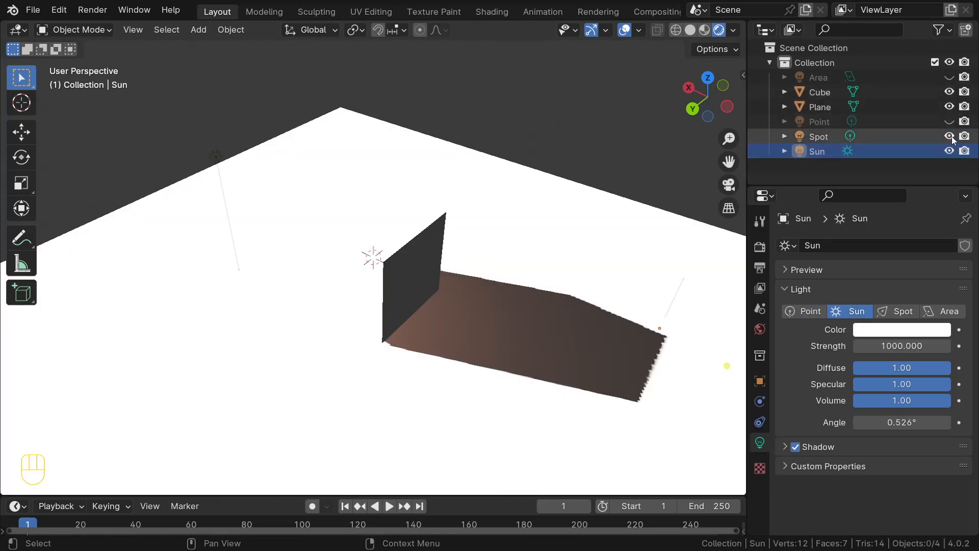
{"action": "left_click", "coordinate": [949, 136]}
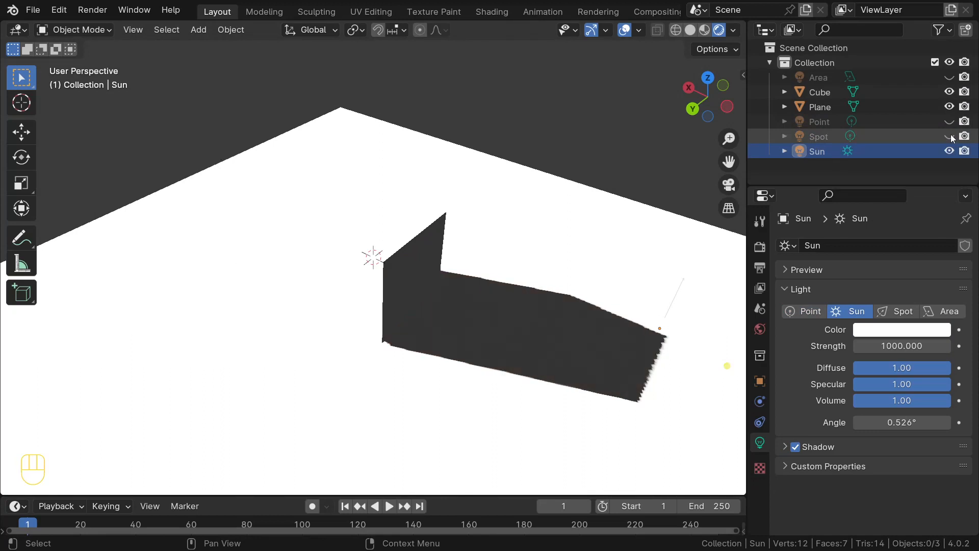
Step: Try a sun light strength of 1, and raise it to 20
{"action": "scroll", "coordinate": [218, 242], "scroll_direction": "down", "scroll_amount": 1}
{"action": "middle_click_drag", "start_coordinate": [284, 227], "coordinate": [246, 218]}
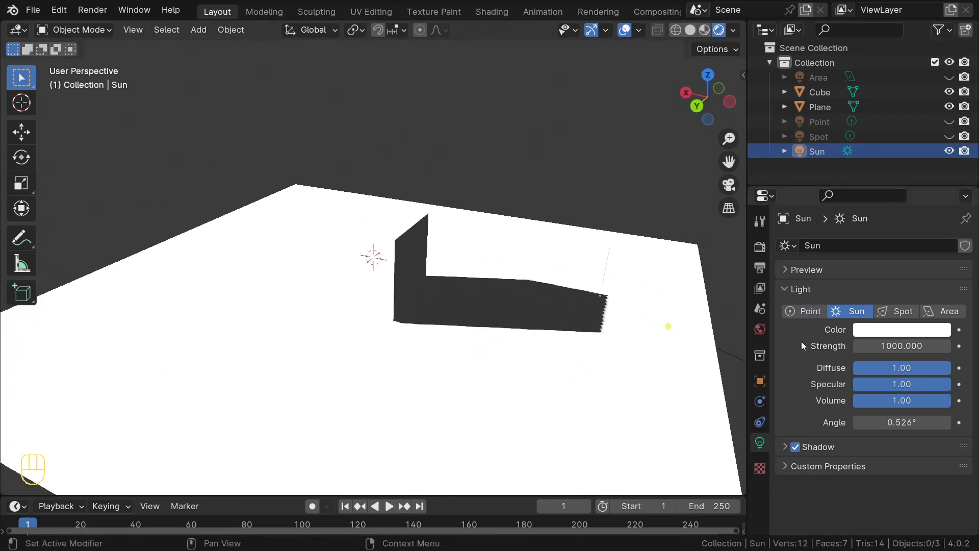
{"action": "left_click", "coordinate": [900, 345]}
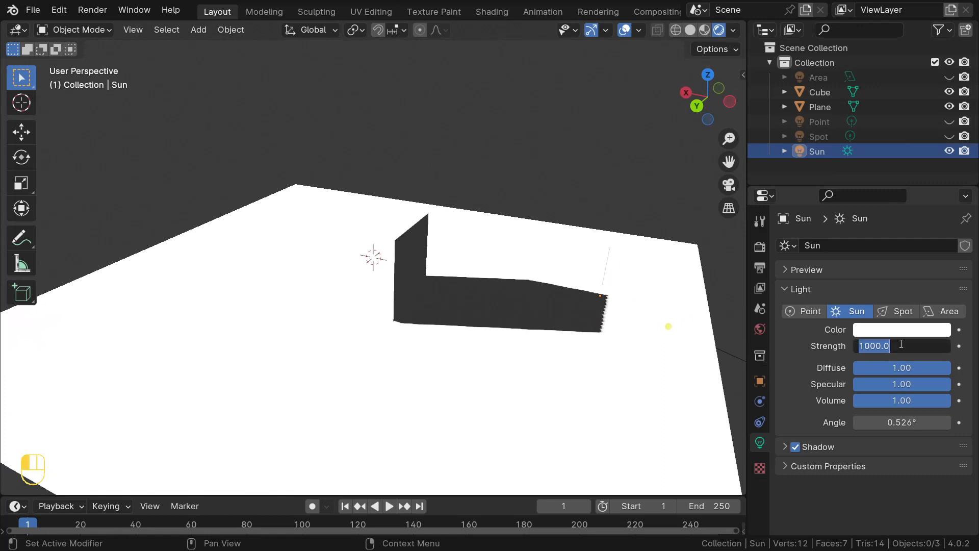
{"action": "type", "text": "1"}
{"action": "key", "text": "Return"}
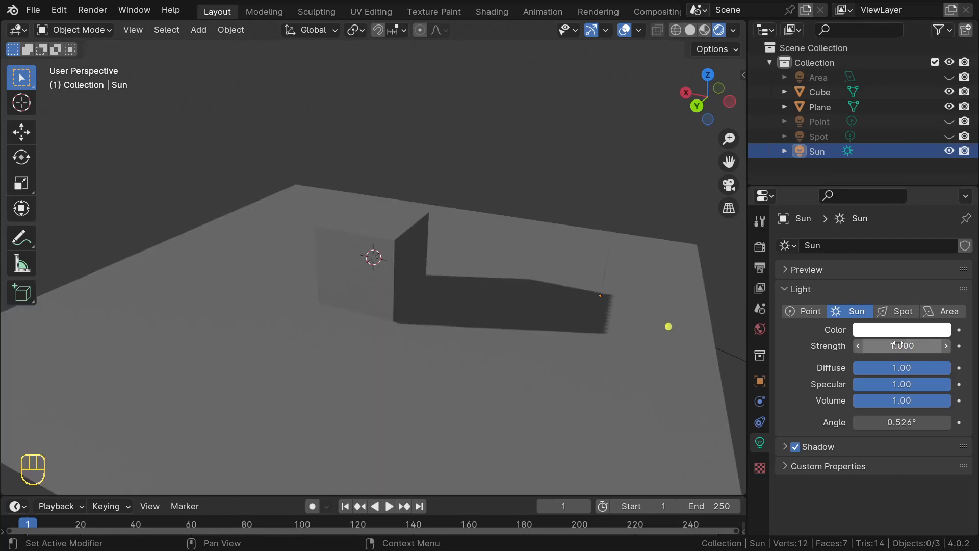
{"action": "left_click", "coordinate": [899, 345]}
{"action": "type", "text": "20"}
{"action": "key", "text": "Return"}
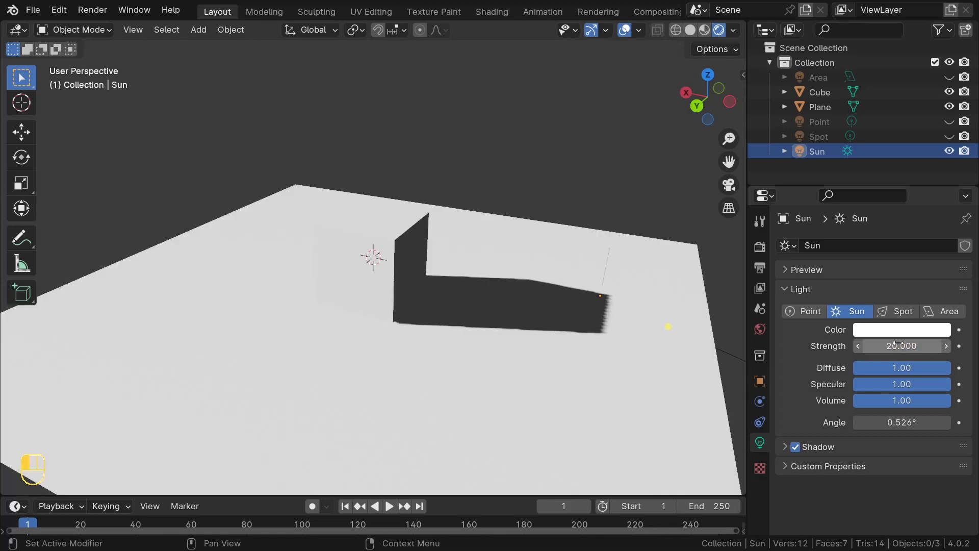
Step: Select the sun light and move it in front view to above the floor on the cube's positive X side
{"action": "middle_click_drag", "start_coordinate": [308, 267], "coordinate": [608, 305]}
{"action": "left_click", "coordinate": [587, 337]}
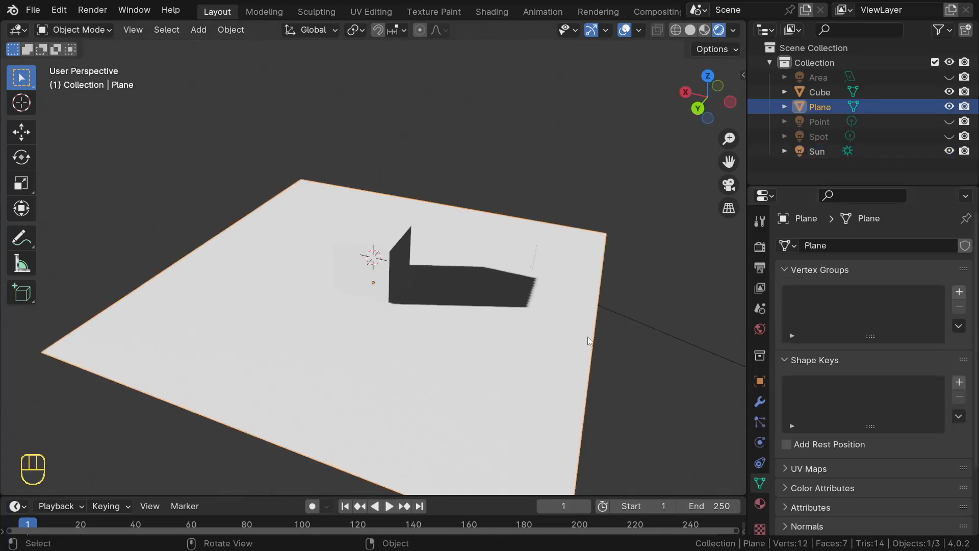
{"action": "middle_click_drag", "start_coordinate": [588, 336], "coordinate": [601, 309]}
{"action": "left_click", "coordinate": [573, 301]}
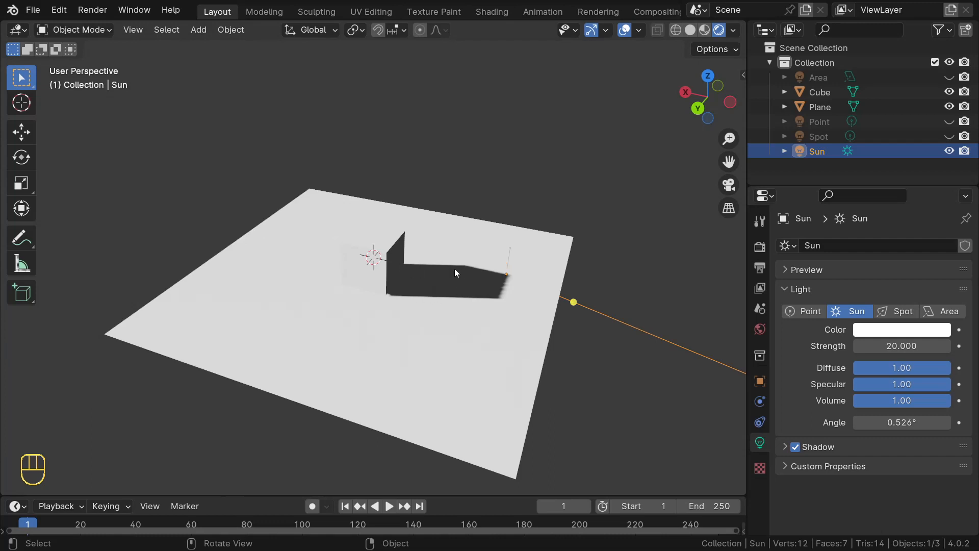
{"action": "key", "text": "KP_1"}
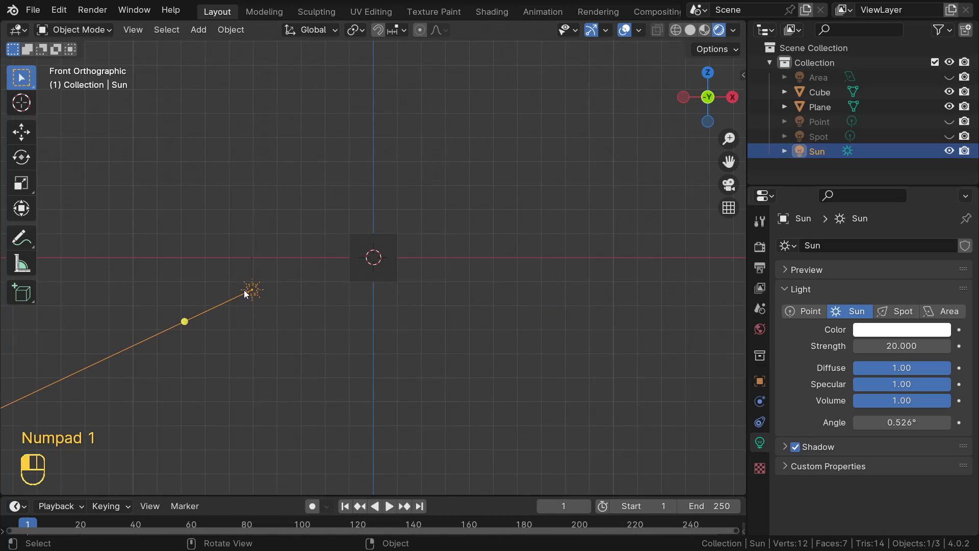
{"action": "key", "text": "g"}
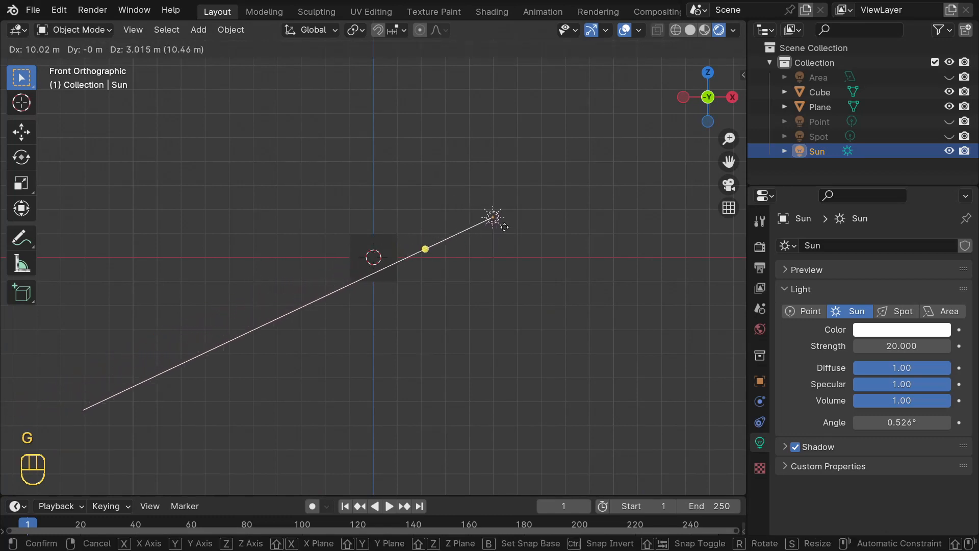
{"action": "left_click", "coordinate": [545, 203]}
{"action": "middle_click_drag", "start_coordinate": [506, 243], "coordinate": [216, 365]}
{"action": "middle_click_drag", "start_coordinate": [246, 323], "coordinate": [184, 277]}
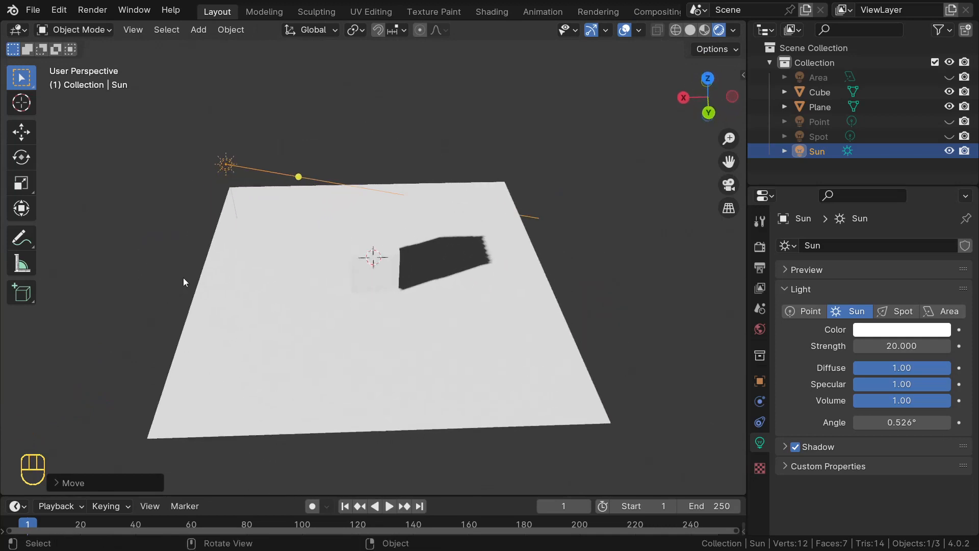
Step: Move the sun light in top view along positive Y, past the cube's center line
{"action": "key", "text": "KP_7"}
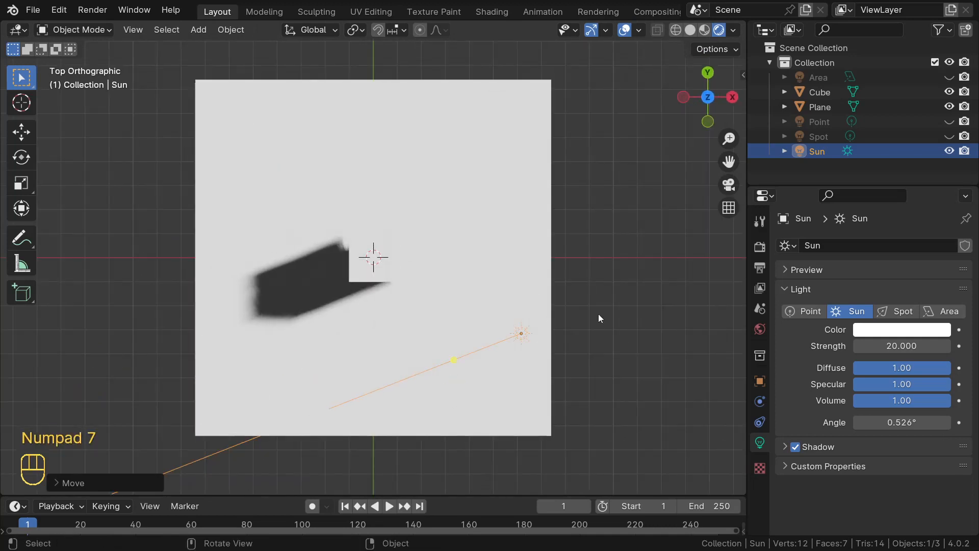
{"action": "key", "text": "g"}
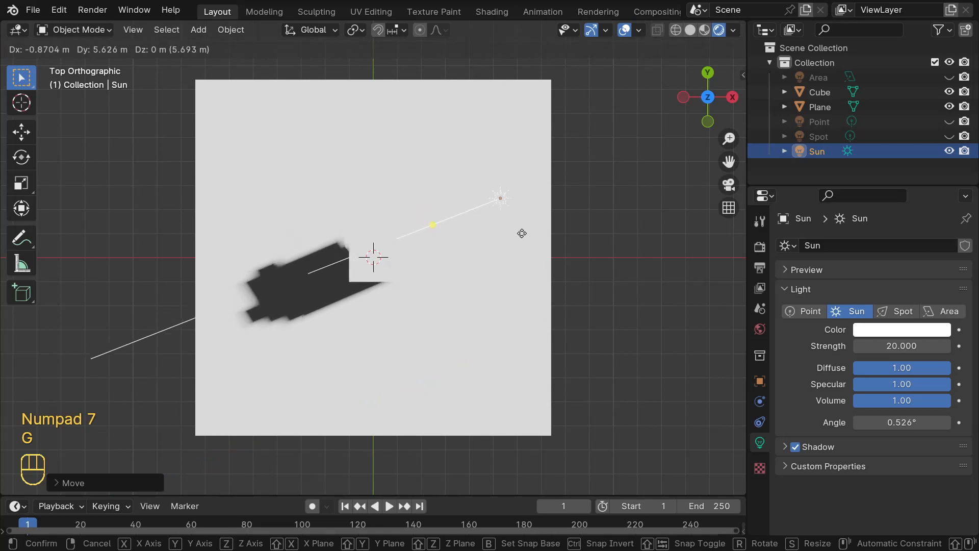
{"action": "left_click", "coordinate": [528, 240]}
{"action": "middle_click_drag", "start_coordinate": [528, 240], "coordinate": [400, 297]}
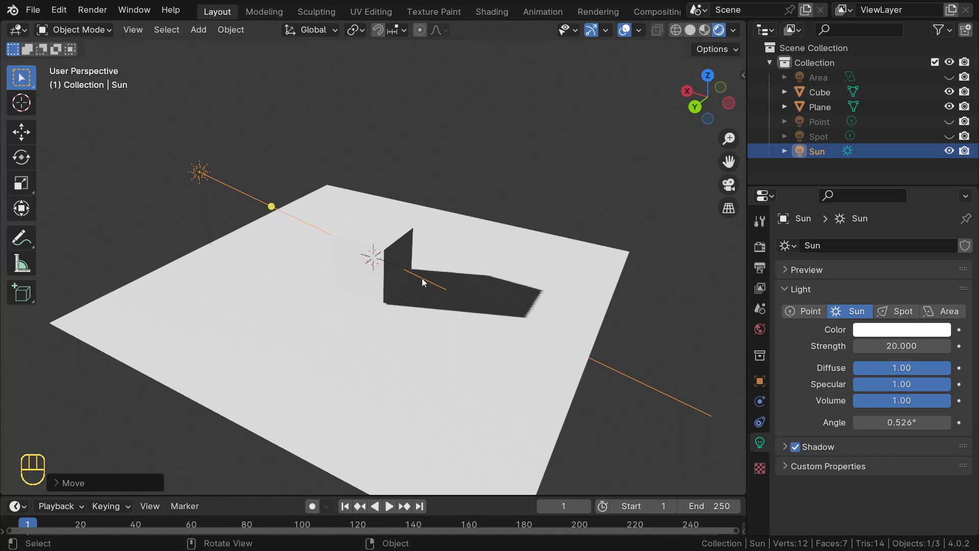
Step: Turn off the sun light's shadow and change its color from white to blue
{"action": "left_click", "coordinate": [797, 446]}
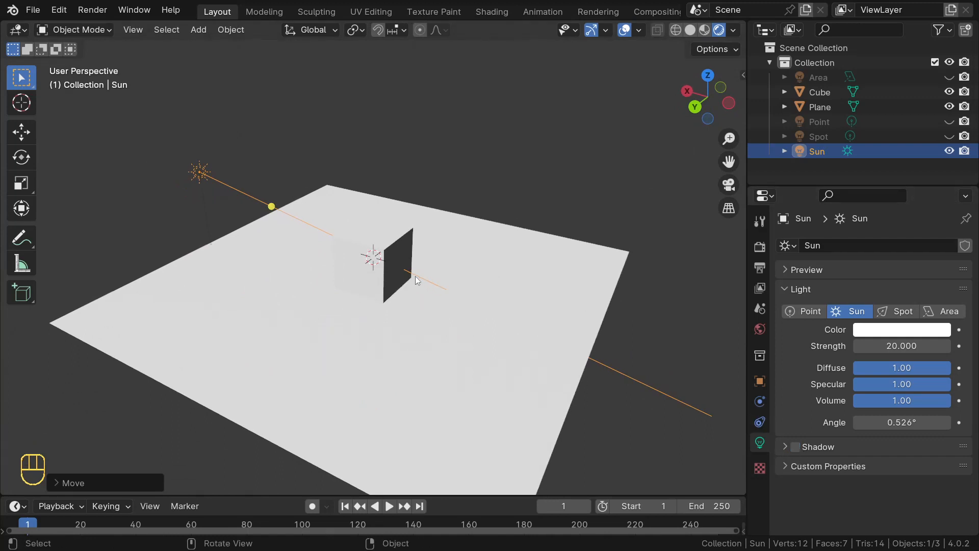
{"action": "mouse_move", "coordinate": [415, 276]}
{"action": "middle_mouse_down"}
{"action": "mouse_move", "coordinate": [414, 267]}
{"action": "mouse_move", "coordinate": [478, 277]}
{"action": "mouse_move", "coordinate": [538, 270]}
{"action": "mouse_move", "coordinate": [409, 268]}
{"action": "middle_mouse_up"}
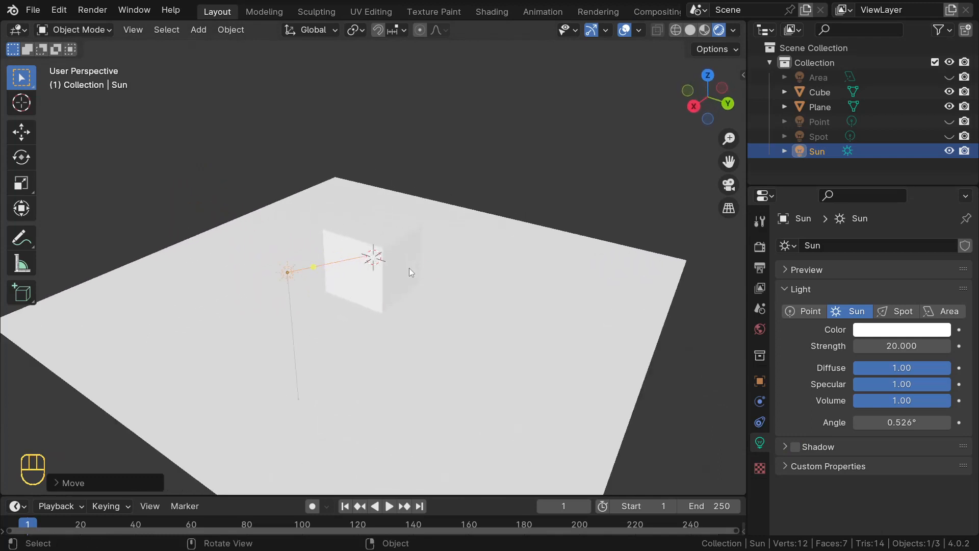
{"action": "left_click", "coordinate": [894, 333]}
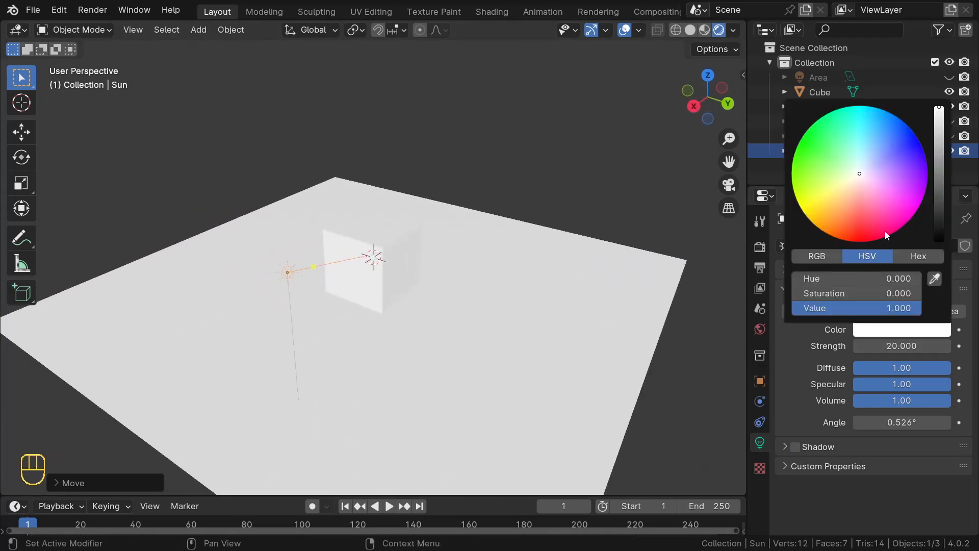
{"action": "mouse_move", "coordinate": [885, 228]}
{"action": "left_mouse_down"}
{"action": "mouse_move", "coordinate": [864, 179]}
{"action": "mouse_move", "coordinate": [838, 172]}
{"action": "mouse_move", "coordinate": [906, 144]}
{"action": "left_mouse_up"}
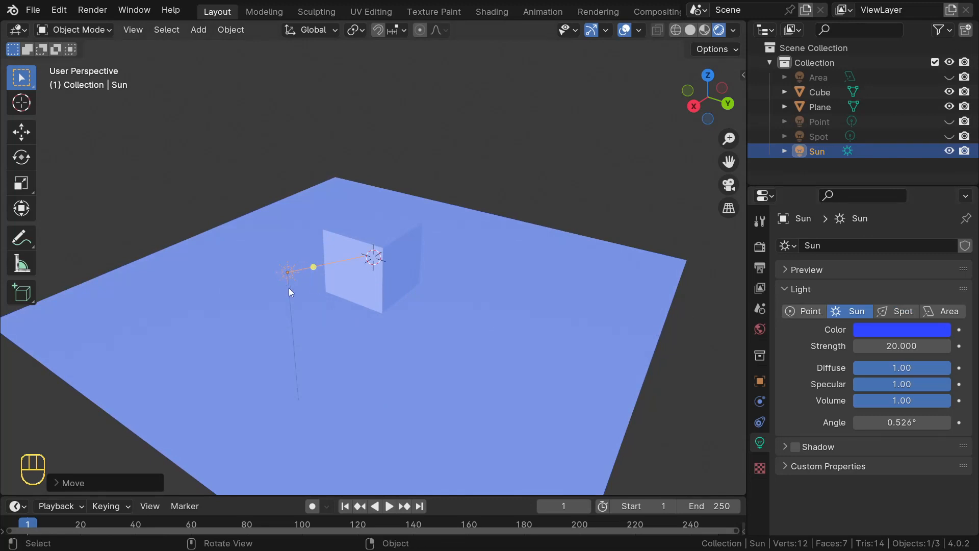
Step: Convert the sun light to a point light and set its power to 500 W
{"action": "left_click", "coordinate": [790, 311]}
{"action": "middle_click_drag", "start_coordinate": [417, 309], "coordinate": [286, 315]}
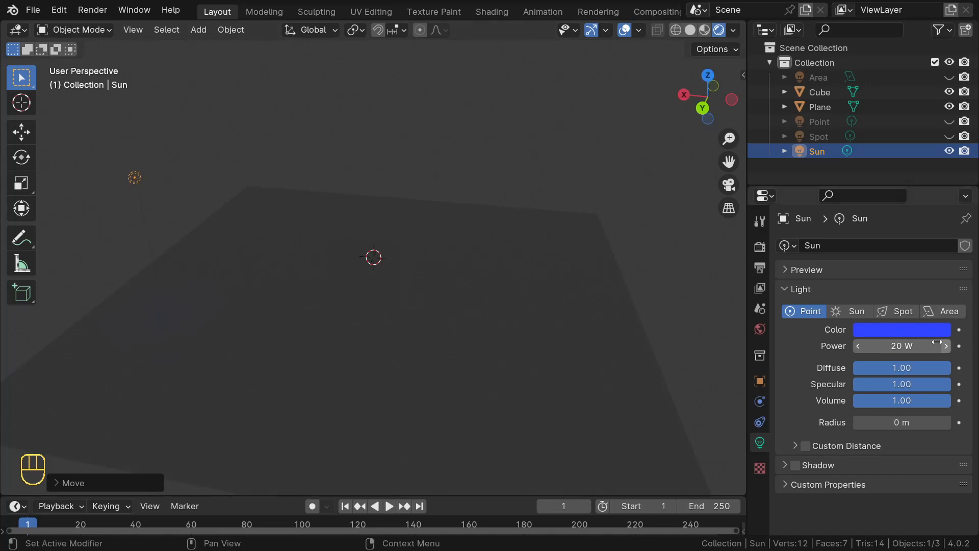
{"action": "left_click", "coordinate": [900, 345]}
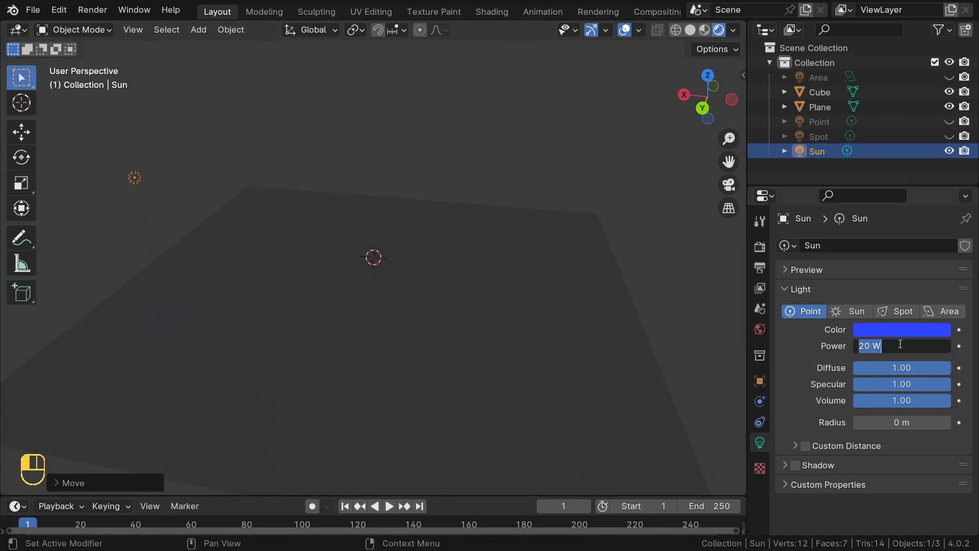
{"action": "type", "text": "500"}
{"action": "left_click", "coordinate": [267, 272]}
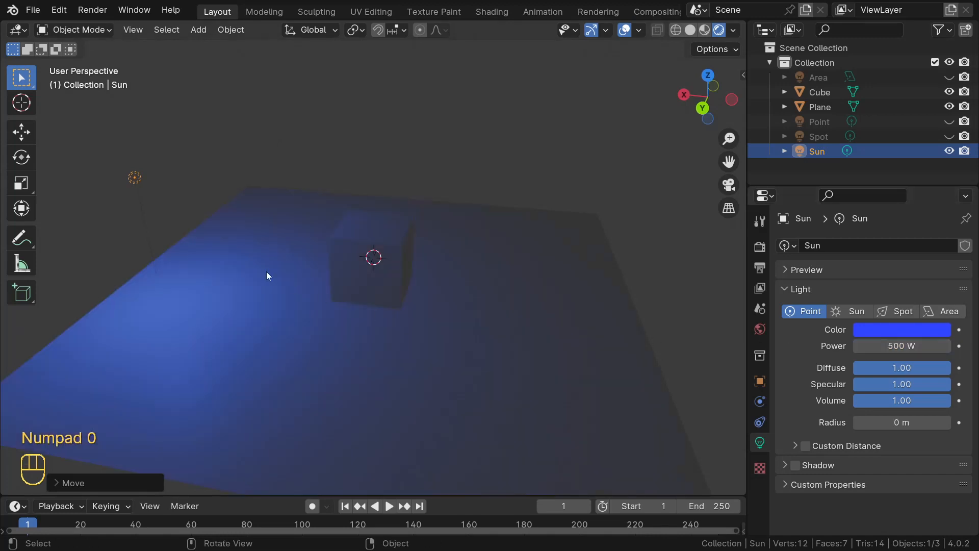